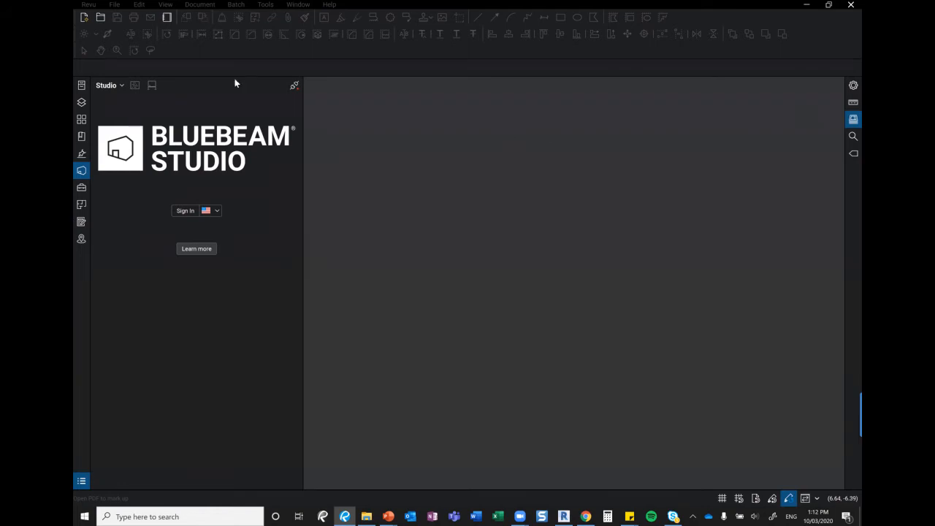
Open Studio sign-in and paste the Bluebeam ID e-mail copied from the sticky note
{"action": "left_click", "coordinate": [288, 85]}
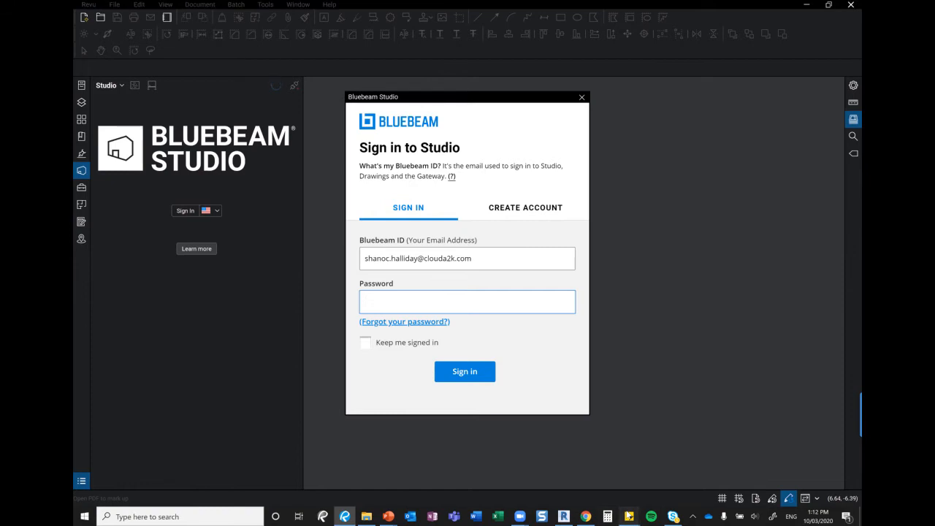
{"action": "left_click", "coordinate": [628, 516]}
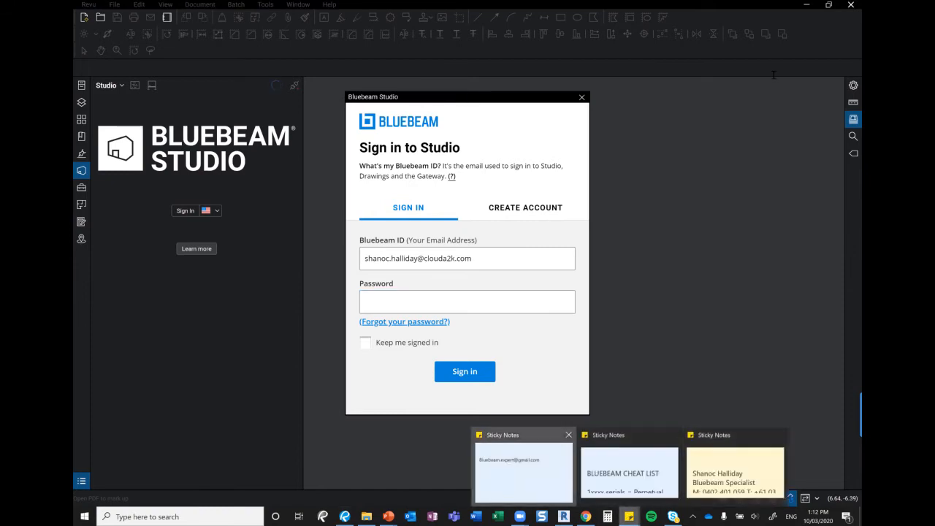
{"action": "left_click_drag", "start_coordinate": [716, 46], "coordinate": [706, 46]}
{"action": "key", "text": "ctrl+c"}
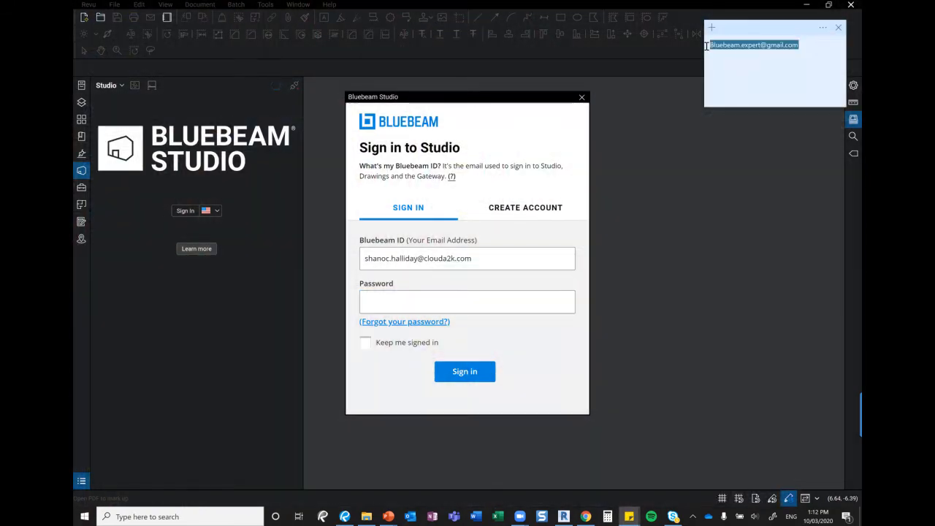
{"action": "left_click", "coordinate": [479, 255]}
{"action": "left_click_drag", "start_coordinate": [480, 254], "coordinate": [337, 261]}
{"action": "key", "text": "ctrl+v"}
Enter the account password, submit, then switch to creating a new account
{"action": "left_click", "coordinate": [399, 304]}
{"action": "type", "text": "•"}
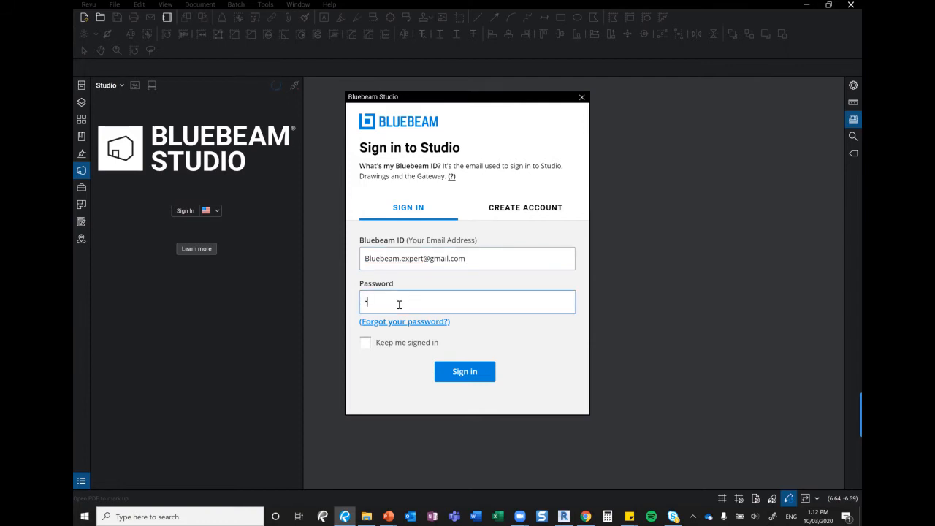
{"action": "type", "text": "••••••••••"}
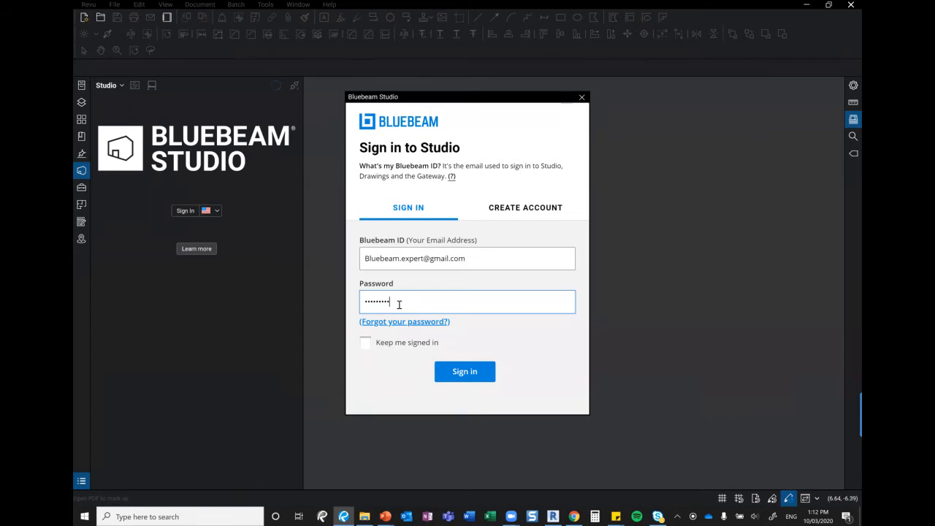
{"action": "key", "text": "Return"}
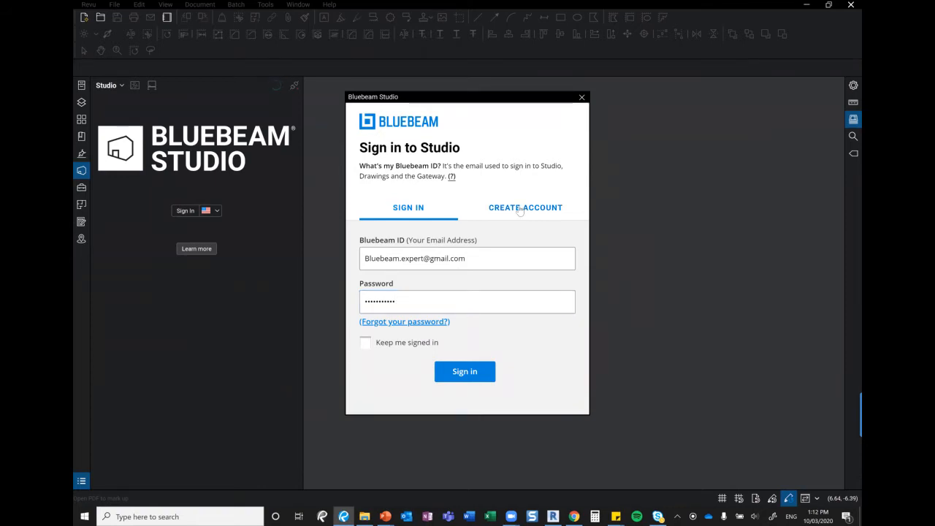
{"action": "left_click", "coordinate": [519, 208]}
Enter the first name, last name and display name for the new Bluebeam account
{"action": "left_click", "coordinate": [413, 255]}
{"action": "key", "text": "Tab"}
{"action": "key", "text": "Tab"}
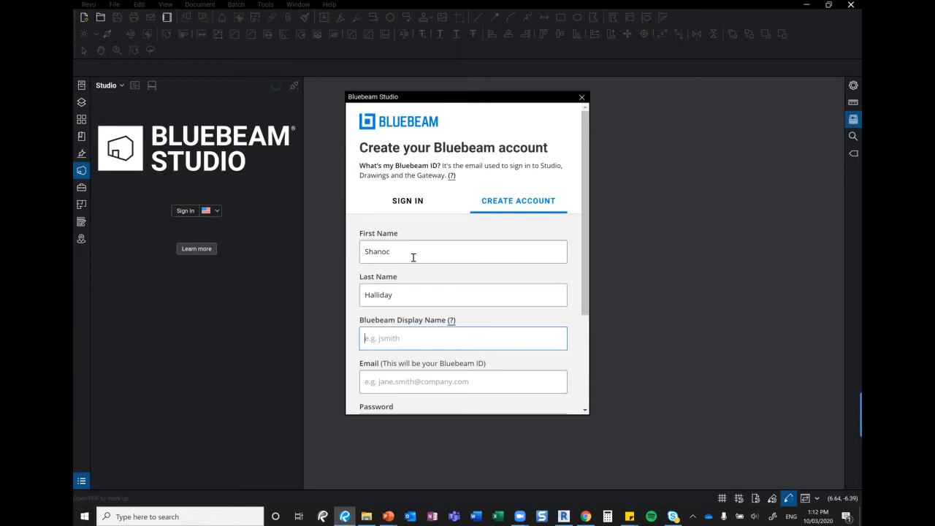
{"action": "type", "text": "Shan"}
Paste the e-mail address and enter the password twice in the registration form
{"action": "scroll", "coordinate": [412, 257], "scroll_direction": "down", "scroll_amount": 2}
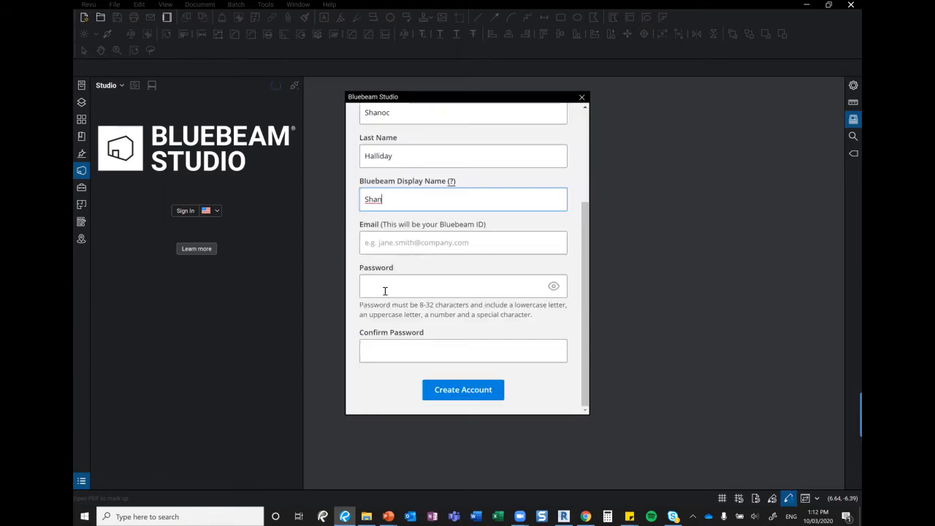
{"action": "left_click", "coordinate": [409, 250]}
{"action": "key", "text": "ctrl+v"}
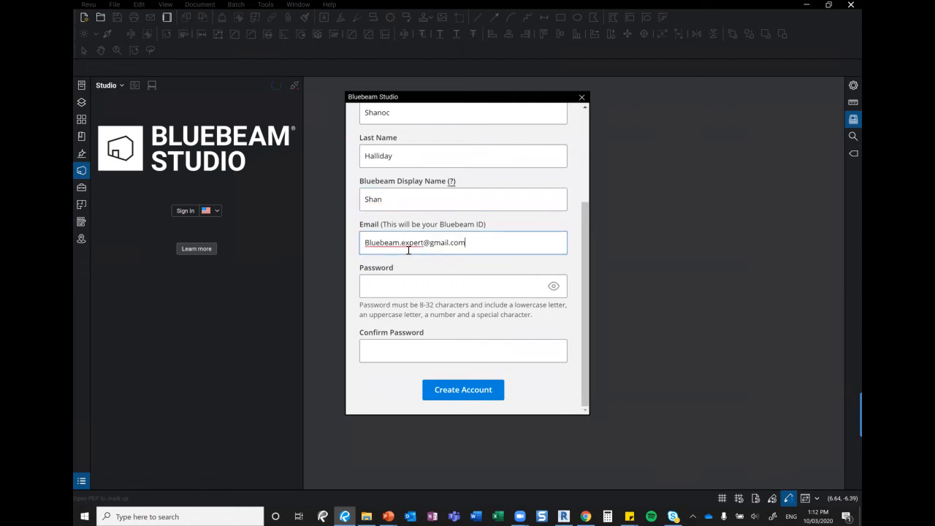
{"action": "left_click", "coordinate": [389, 285]}
{"action": "type", "text": "••••••••••••"}
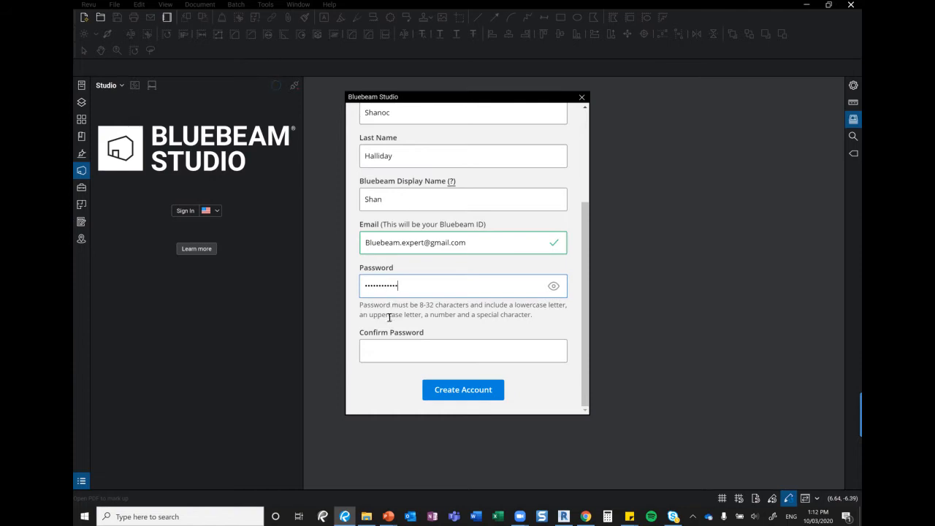
{"action": "left_click", "coordinate": [390, 350]}
{"action": "type", "text": "••••••••••••"}
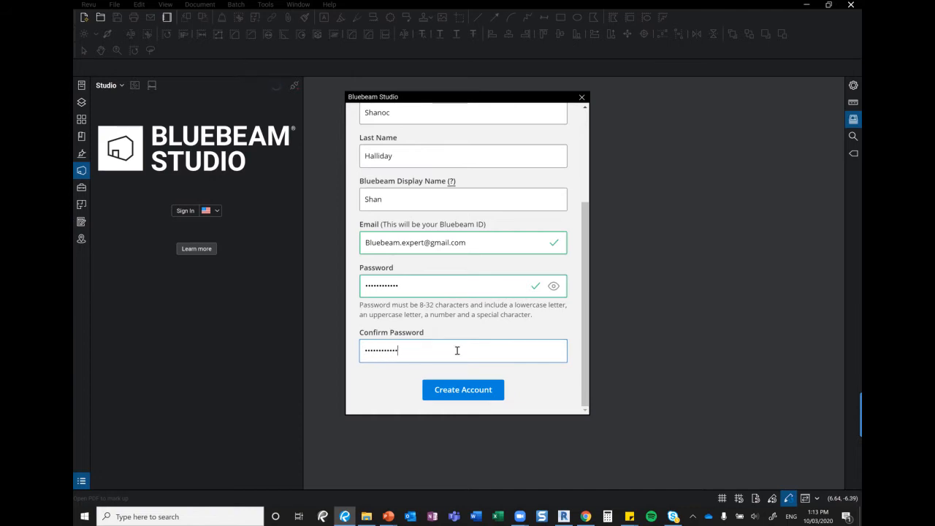
Submit the new account, accept the terms of use, and switch to the Gmail inbox
{"action": "left_click", "coordinate": [478, 389]}
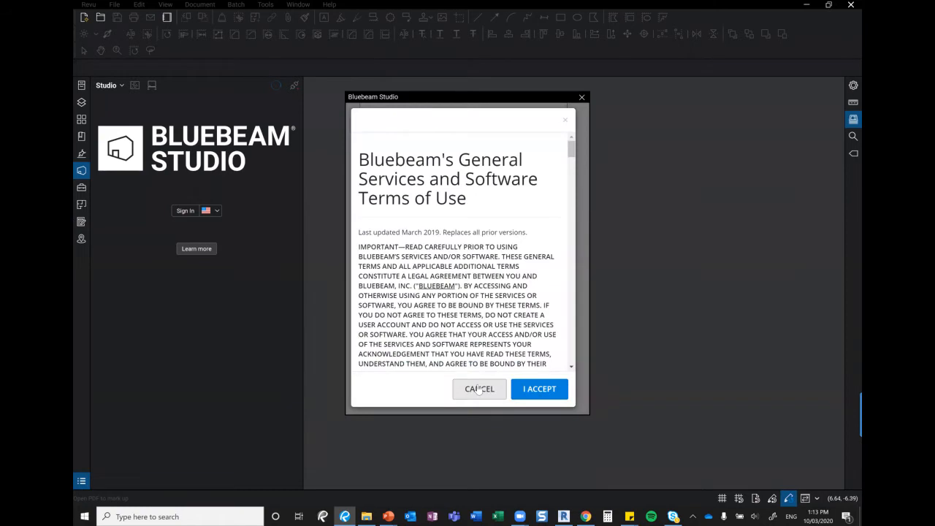
{"action": "left_click", "coordinate": [535, 393]}
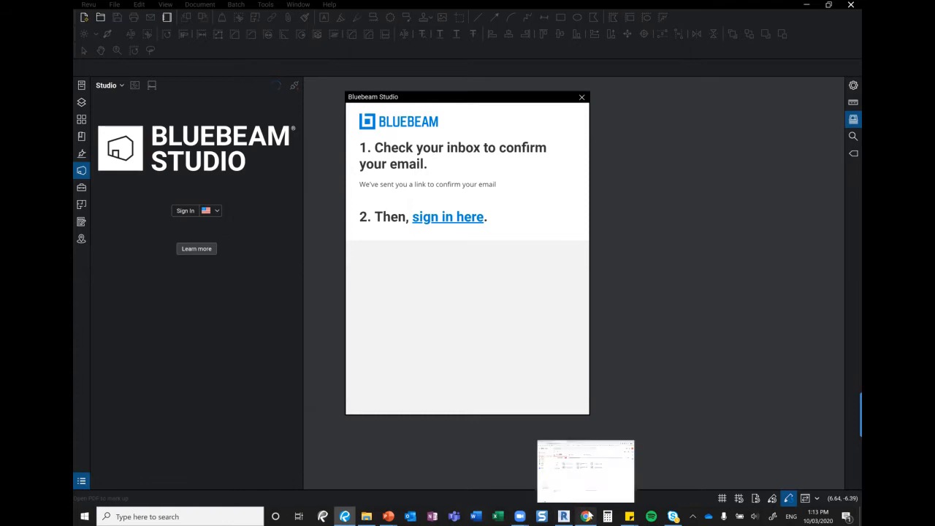
{"action": "left_click", "coordinate": [586, 516]}
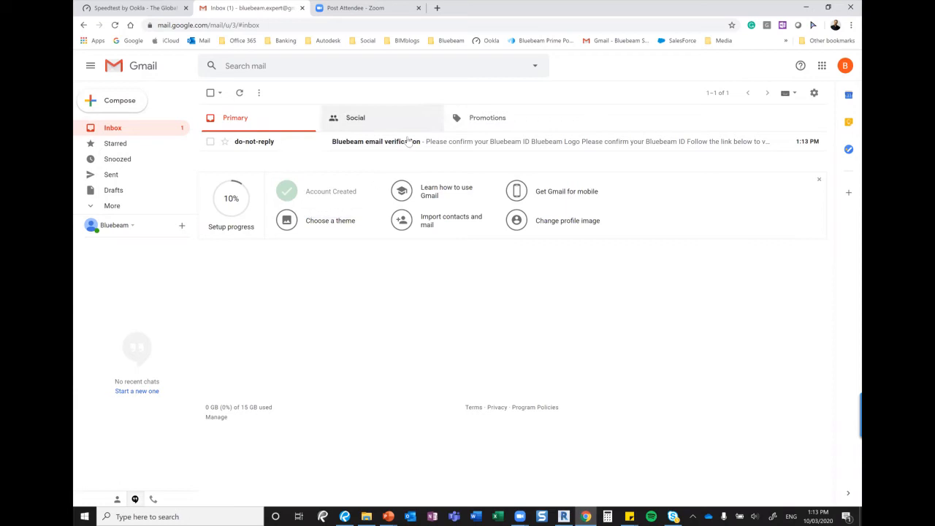
Open the Bluebeam verification e-mail, confirm the Bluebeam ID, and return to Revu
{"action": "left_click", "coordinate": [404, 141]}
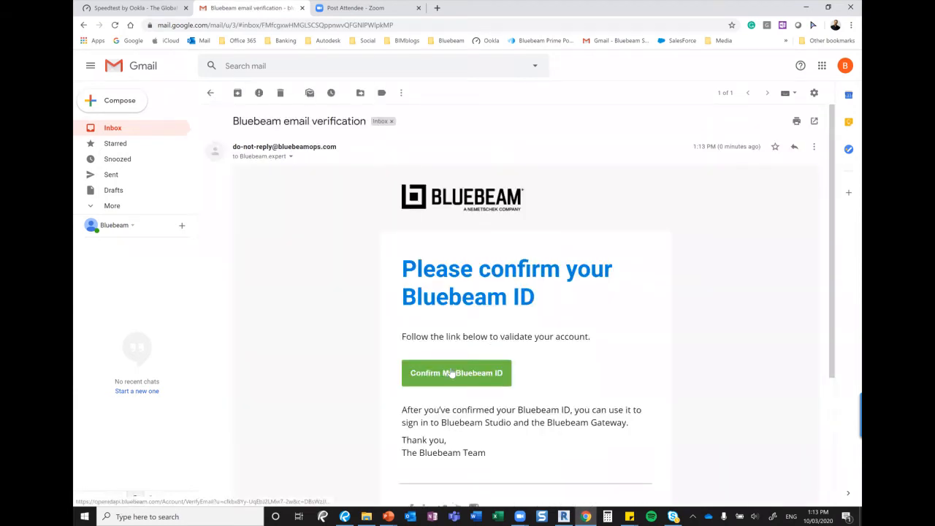
{"action": "left_click", "coordinate": [452, 372]}
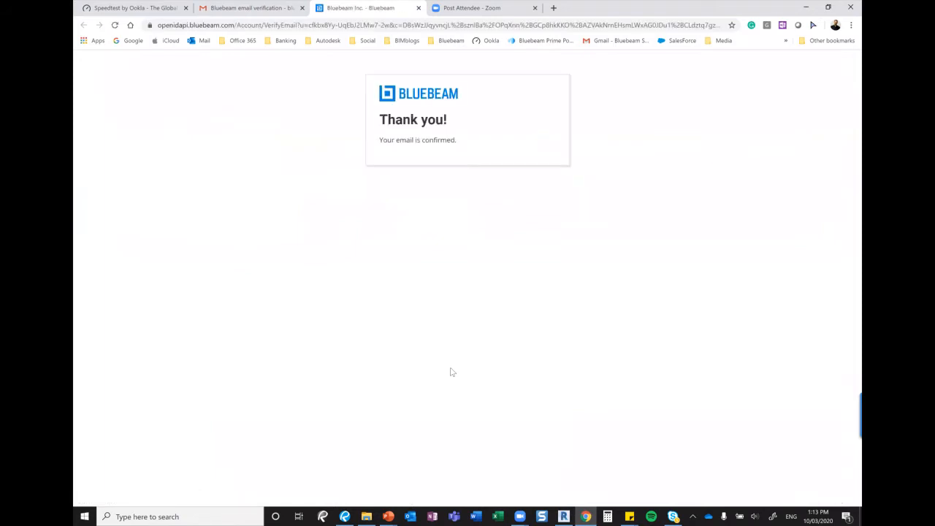
{"action": "key", "text": "alt+Tab"}
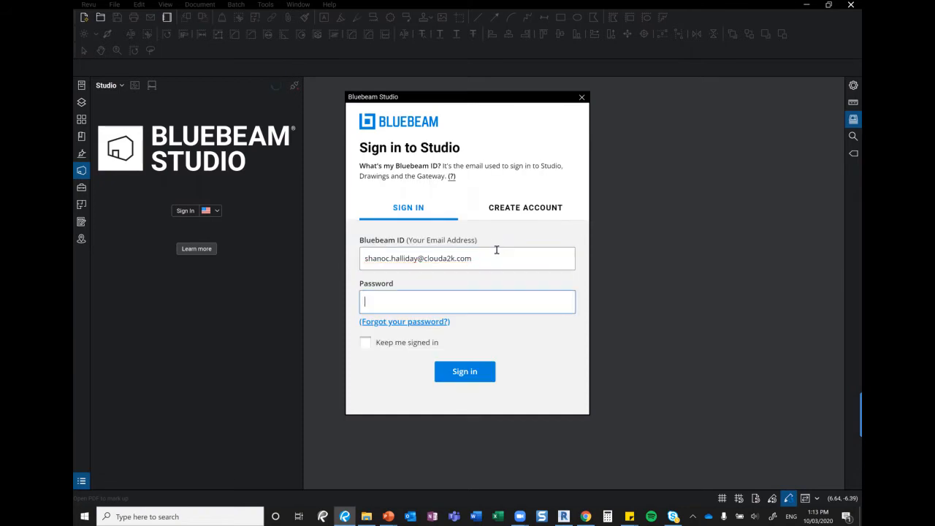
Sign in to Studio using the confirmed e-mail as Bluebeam ID and the account password
{"action": "left_click_drag", "start_coordinate": [499, 256], "coordinate": [292, 257]}
{"action": "key", "text": "ctrl+v"}
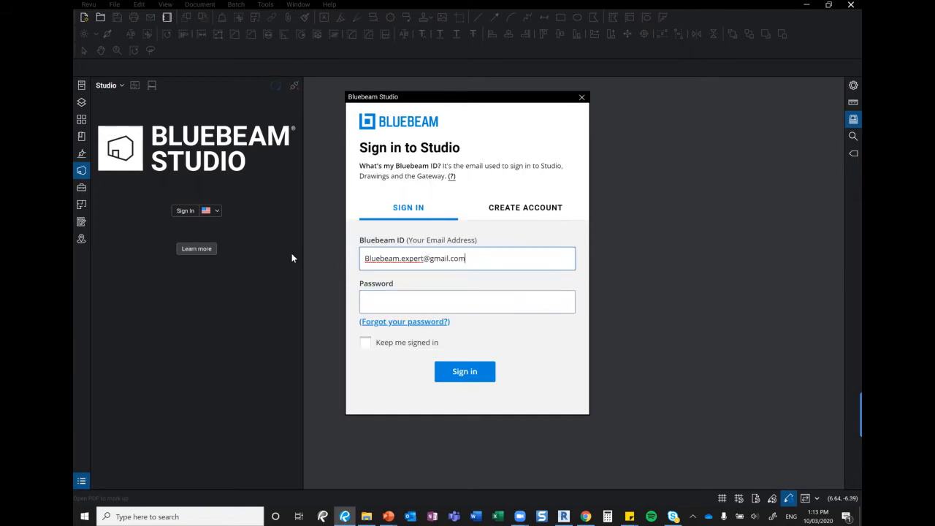
{"action": "left_click", "coordinate": [388, 307]}
{"action": "type", "text": "••••••••••••"}
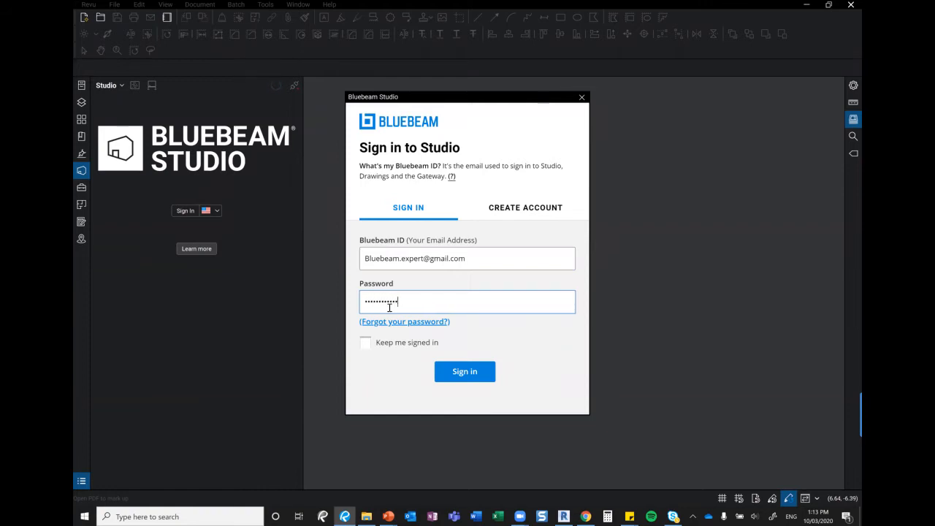
{"action": "left_click", "coordinate": [467, 378]}
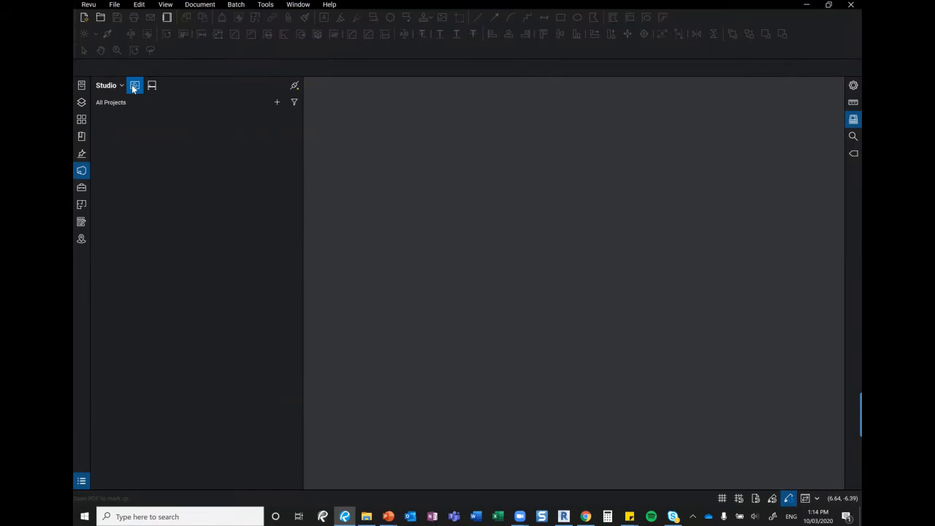
Create and open a new Studio project named 'demo'
{"action": "left_click", "coordinate": [276, 103]}
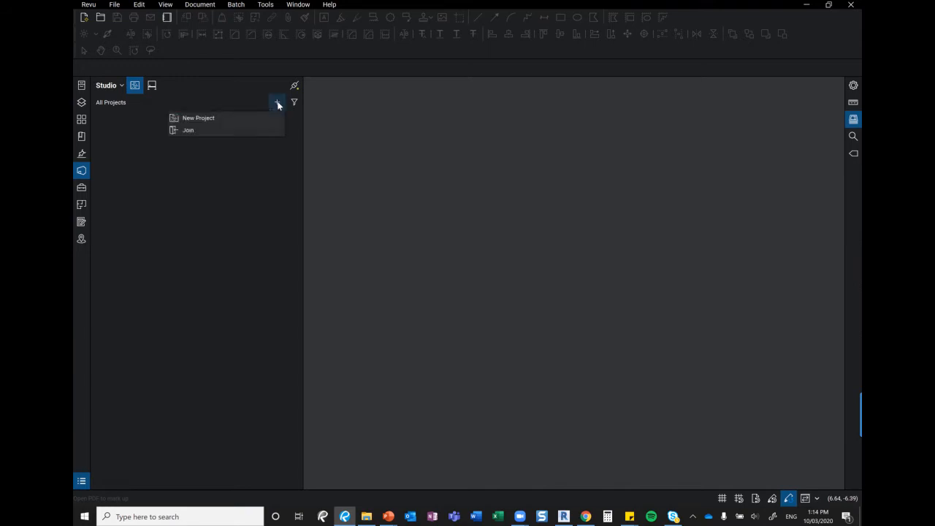
{"action": "left_click", "coordinate": [212, 123]}
{"action": "type", "text": "demo"}
{"action": "left_click", "coordinate": [485, 271]}
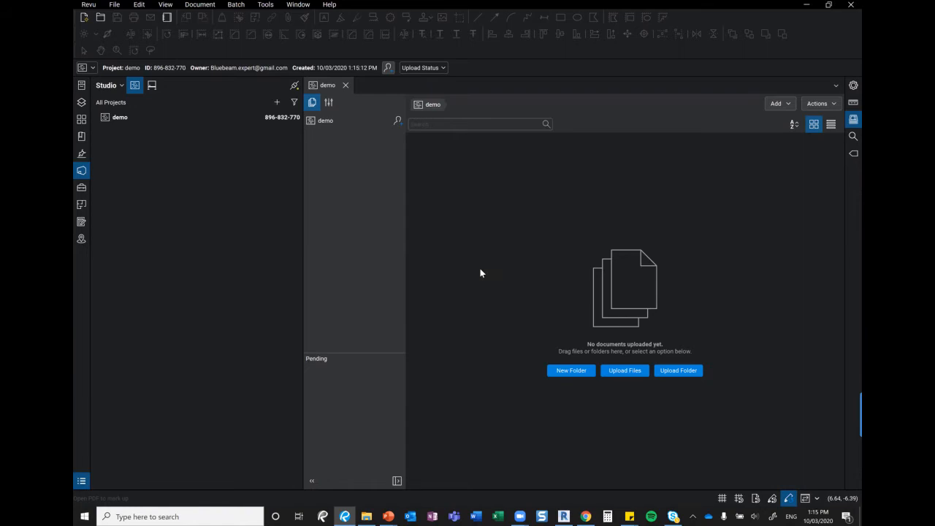
Create a folder named 'folder 1' in the demo project, fixing a typo in the name
{"action": "left_click", "coordinate": [572, 370]}
{"action": "type", "text": "folder f1"}
{"action": "key", "text": "BackSpace"}
{"action": "key", "text": "BackSpace"}
{"action": "type", "text": "1"}
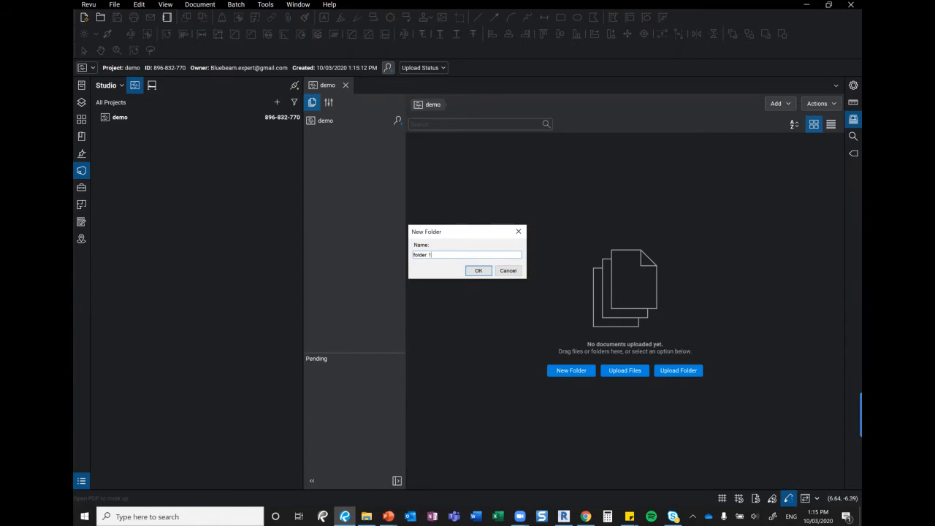
{"action": "left_click", "coordinate": [481, 272]}
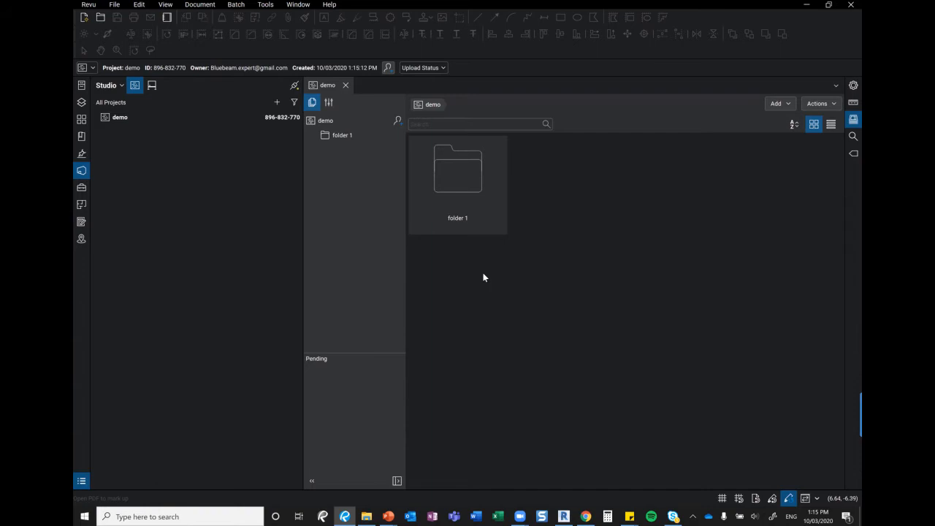
Browse to the 2019.11.11 LAD folder and add 0648-A1-1-C3.pdf to the upload list
{"action": "left_click", "coordinate": [780, 104]}
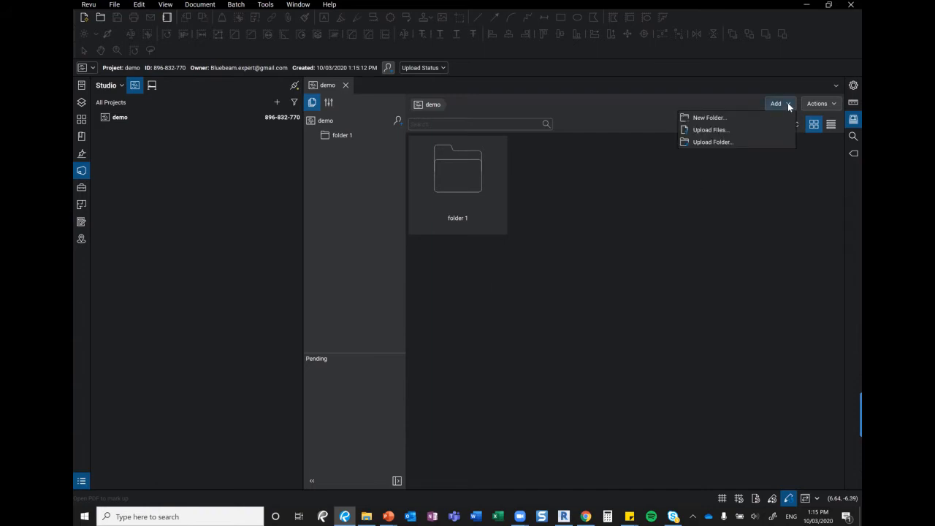
{"action": "left_click", "coordinate": [725, 129]}
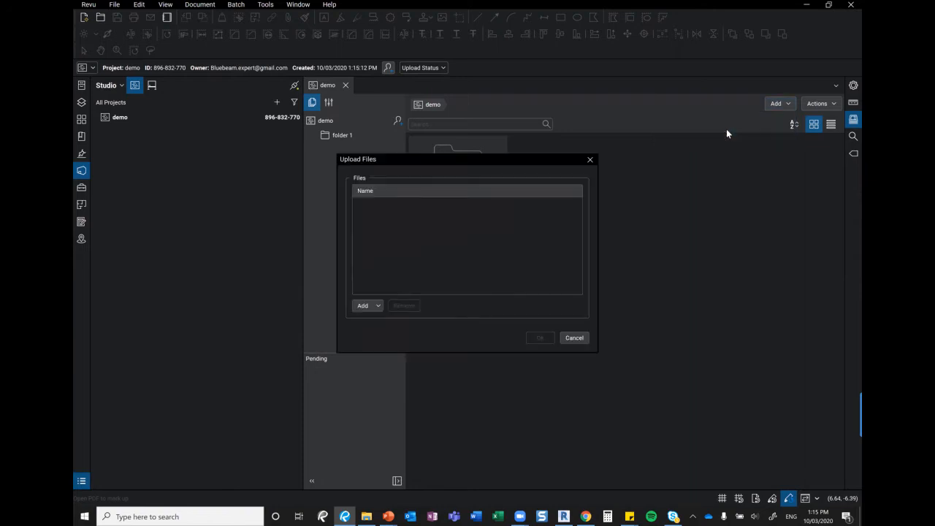
{"action": "left_click", "coordinate": [374, 306]}
{"action": "left_click", "coordinate": [357, 322]}
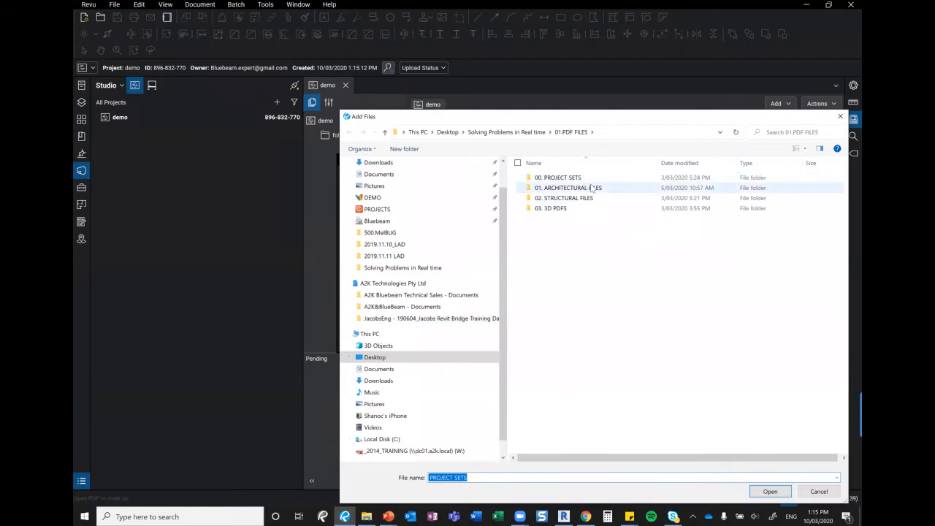
{"action": "double_click", "coordinate": [596, 189]}
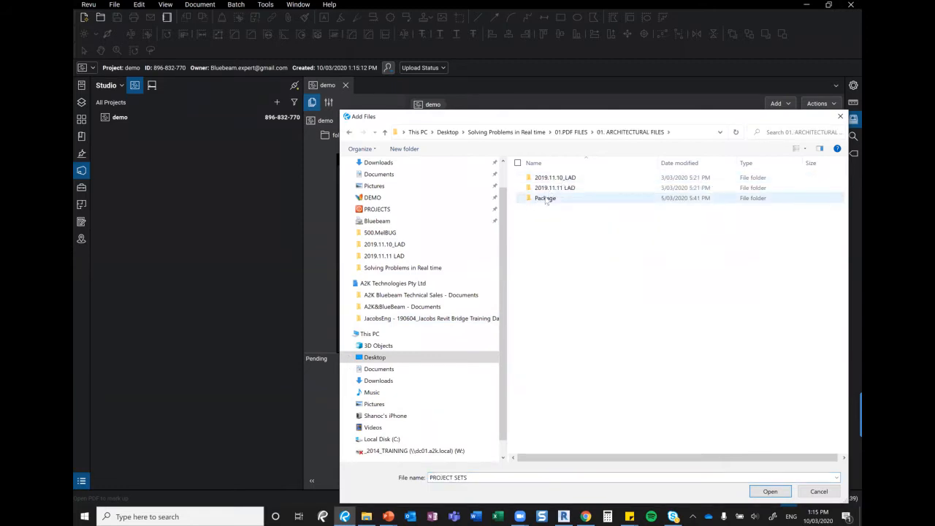
{"action": "left_click", "coordinate": [567, 182]}
{"action": "double_click", "coordinate": [567, 180]}
{"action": "left_click", "coordinate": [569, 188]}
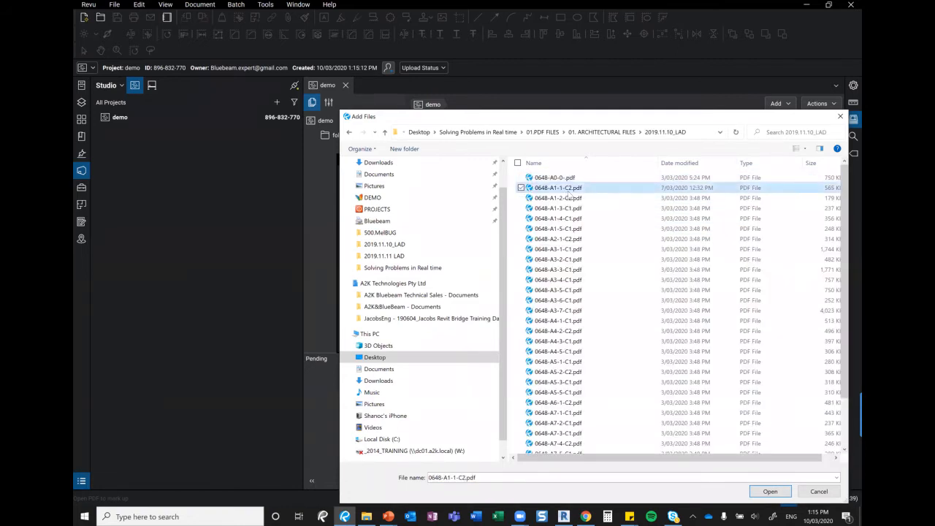
{"action": "left_click", "coordinate": [603, 132]}
{"action": "double_click", "coordinate": [553, 189]}
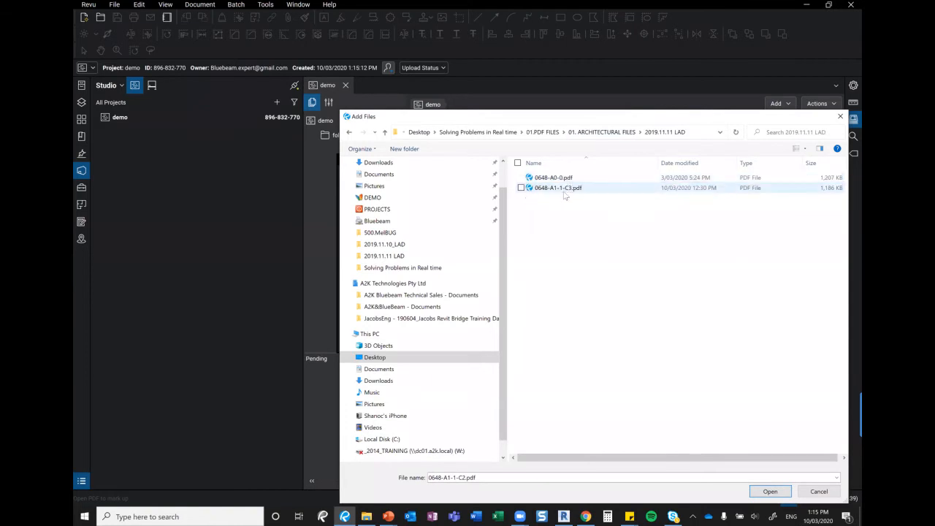
{"action": "left_click", "coordinate": [562, 189]}
{"action": "left_click", "coordinate": [770, 490]}
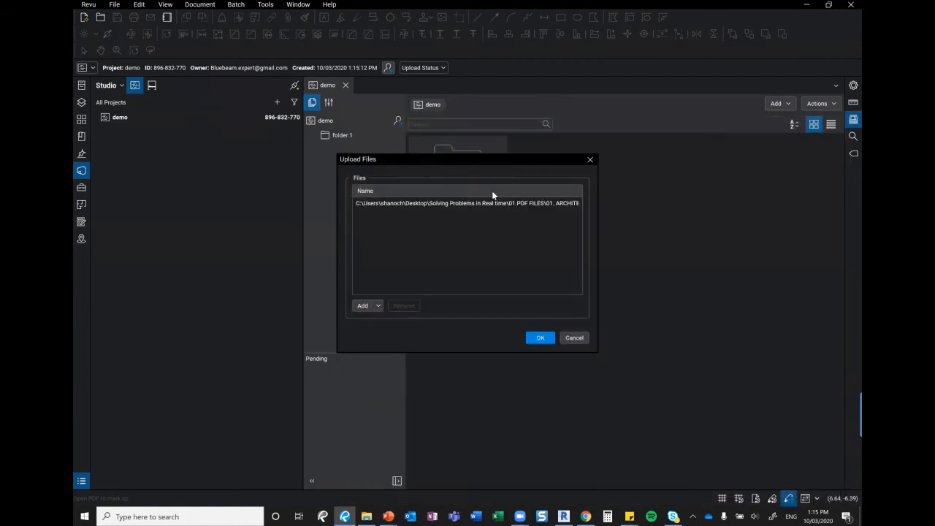
Upload the floor plan PDF into the demo project and select its new tile
{"action": "left_click", "coordinate": [376, 307]}
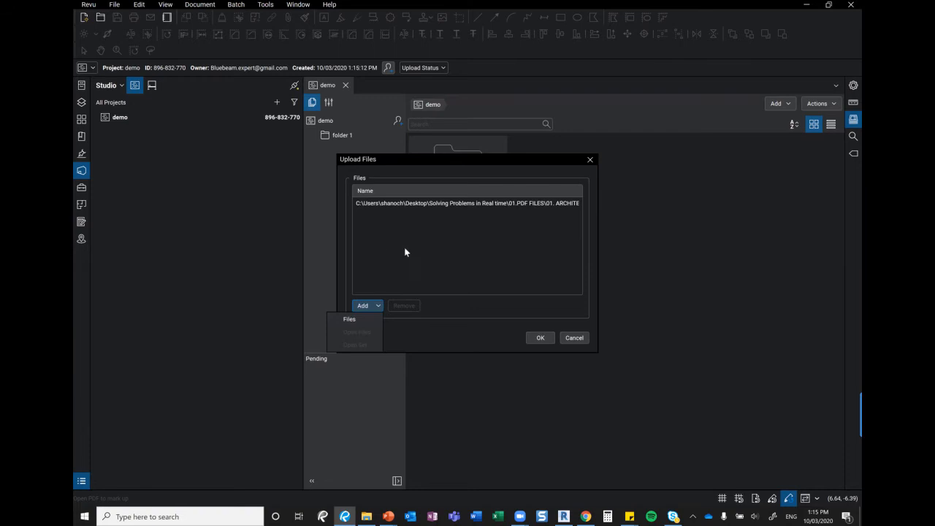
{"action": "left_click", "coordinate": [539, 338]}
{"action": "left_click", "coordinate": [539, 337]}
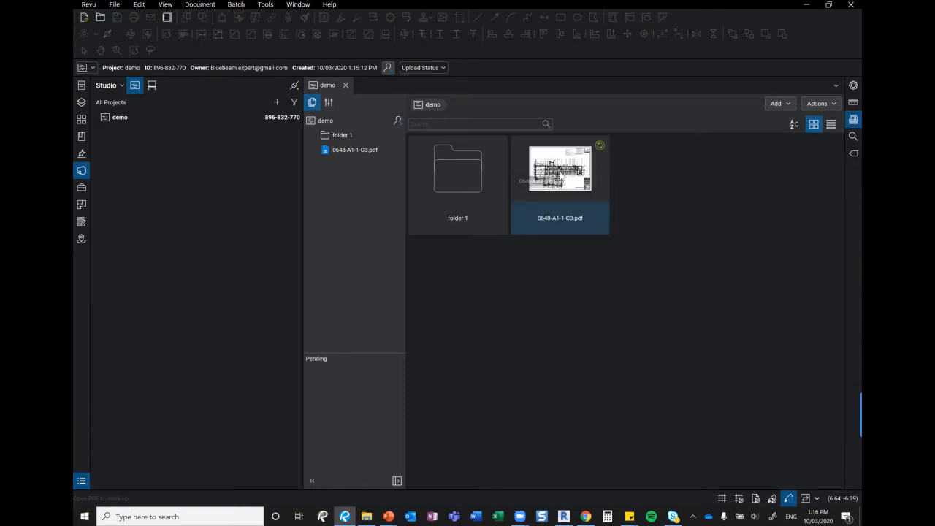
{"action": "left_click", "coordinate": [560, 175]}
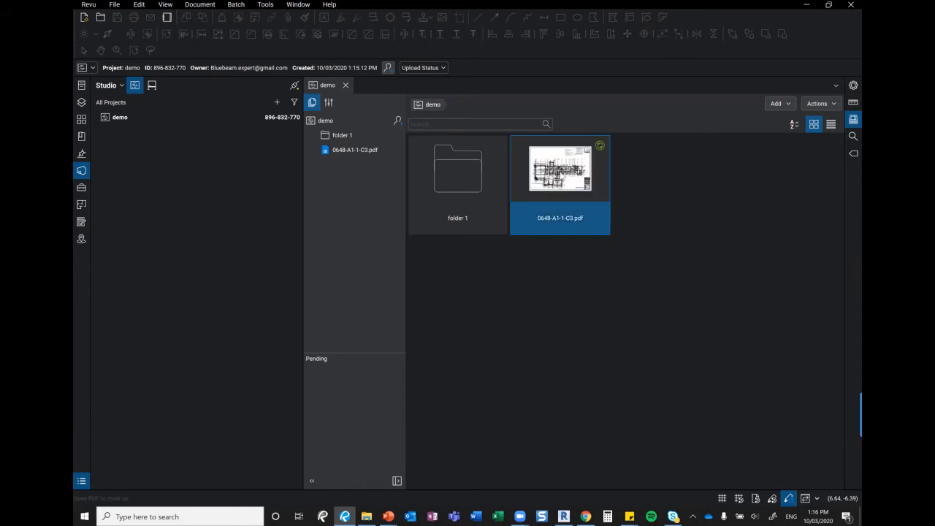
Open 0648-A1-1-C3.pdf from the project in its own tab and check it out for editing
{"action": "double_click", "coordinate": [560, 173]}
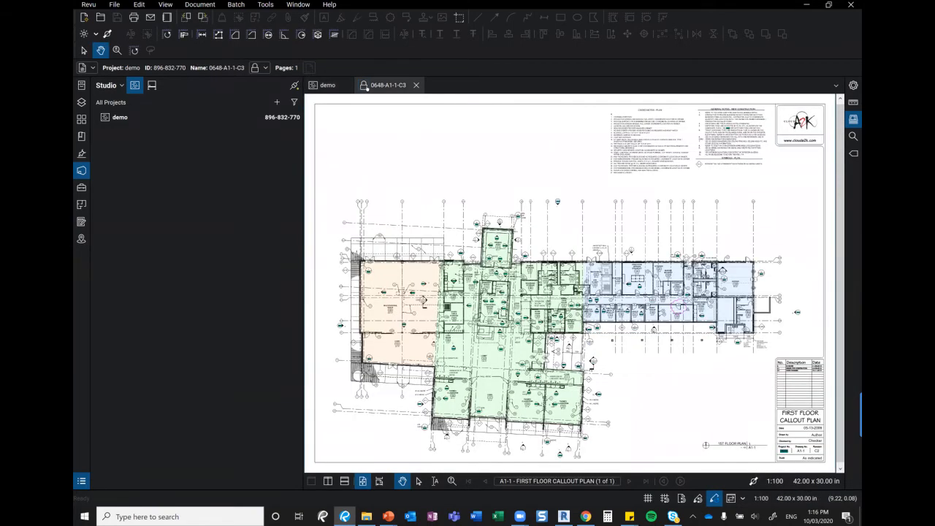
{"action": "right_click", "coordinate": [367, 88]}
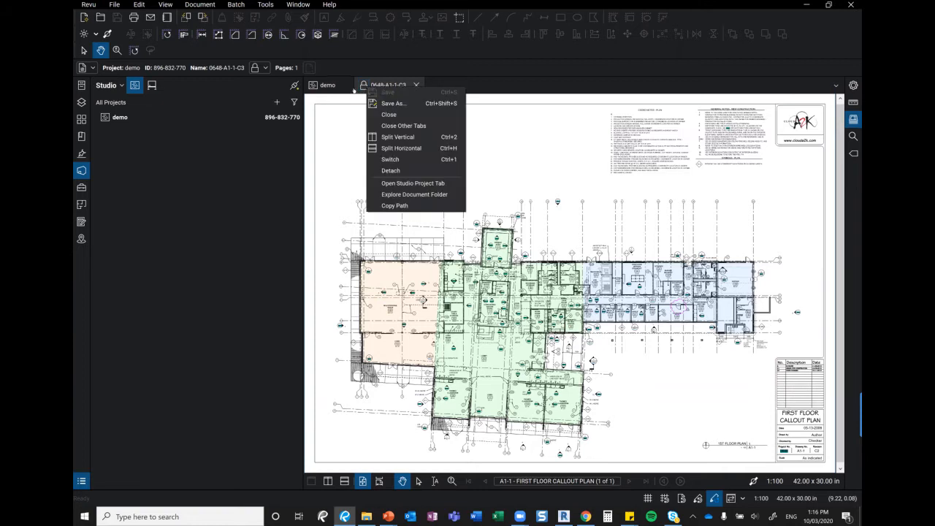
{"action": "left_click", "coordinate": [364, 86]}
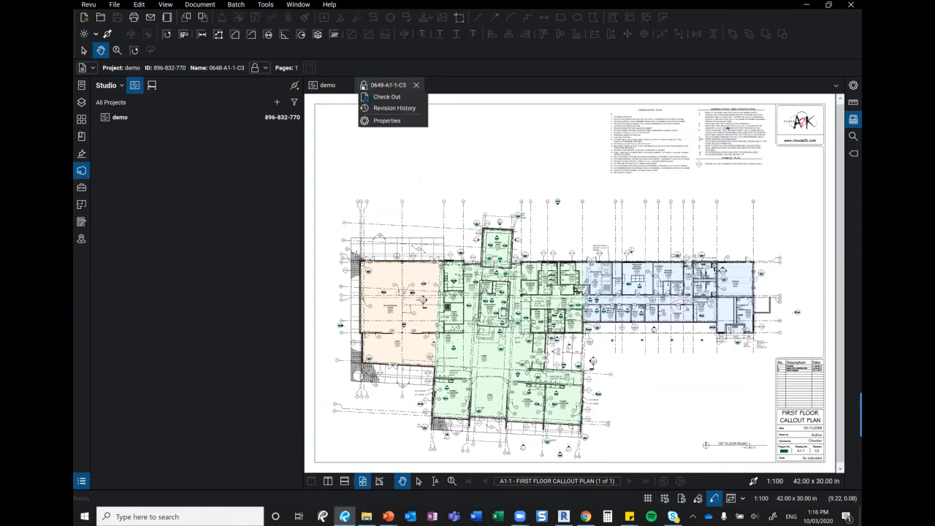
{"action": "left_click", "coordinate": [402, 98]}
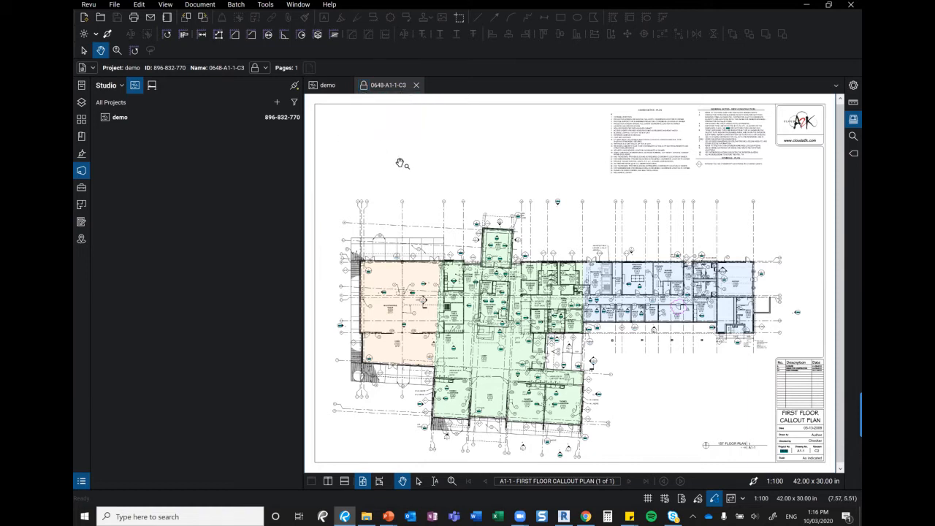
{"action": "left_click", "coordinate": [363, 85]}
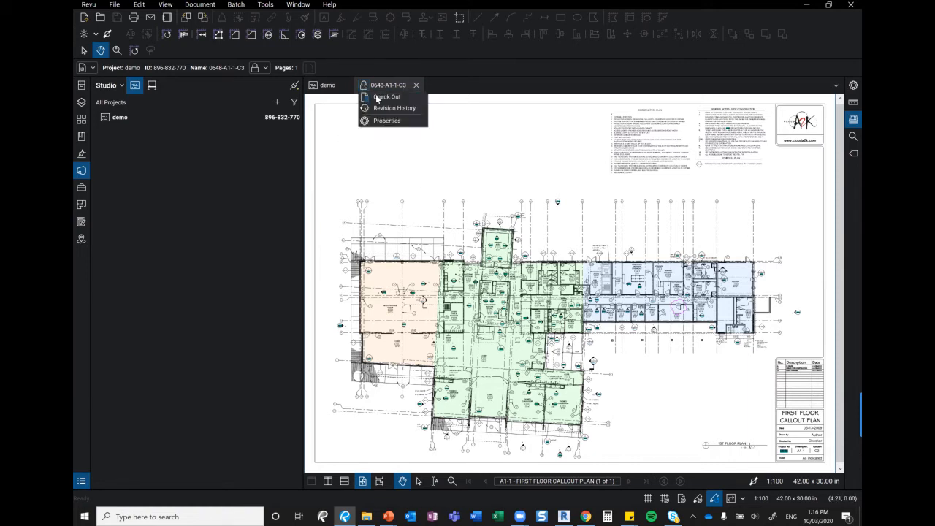
{"action": "left_click", "coordinate": [463, 155]}
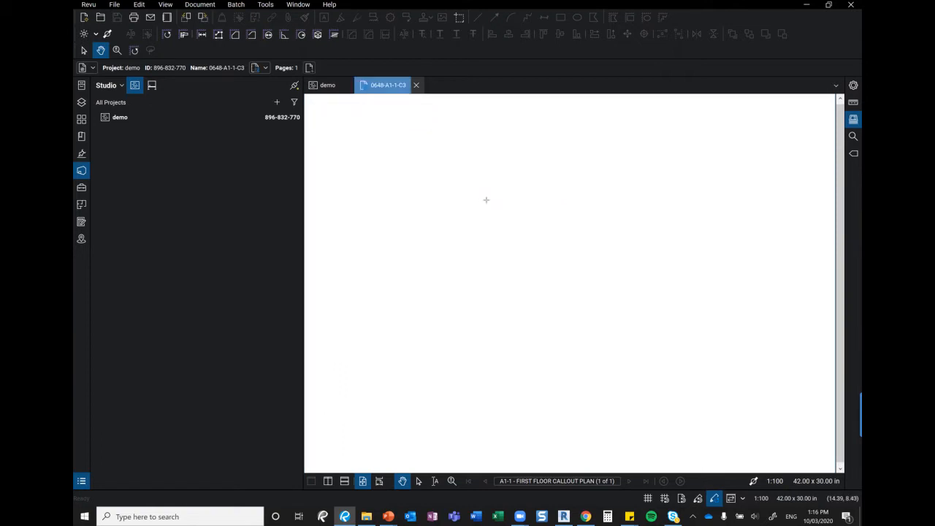
Draw two crossing red lines forming an X above the floor plan outline
{"action": "key", "text": "l"}
{"action": "left_click_drag", "start_coordinate": [519, 140], "coordinate": [423, 225]}
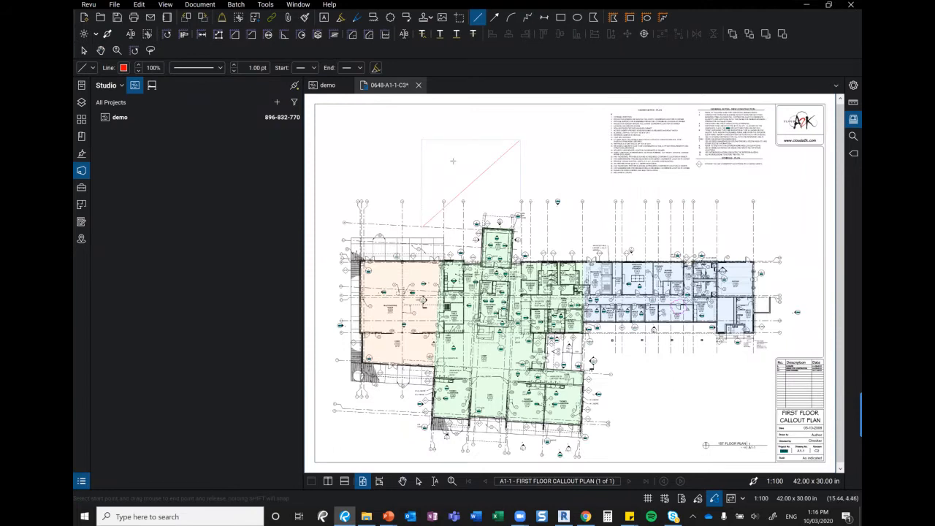
{"action": "left_click_drag", "start_coordinate": [440, 140], "coordinate": [518, 187]}
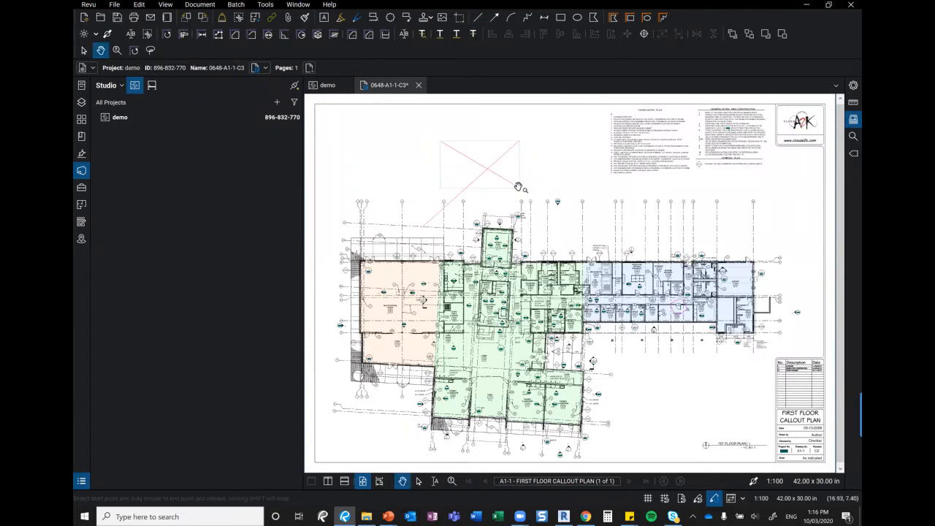
{"action": "right_click", "coordinate": [362, 86]}
{"action": "left_click", "coordinate": [385, 109]}
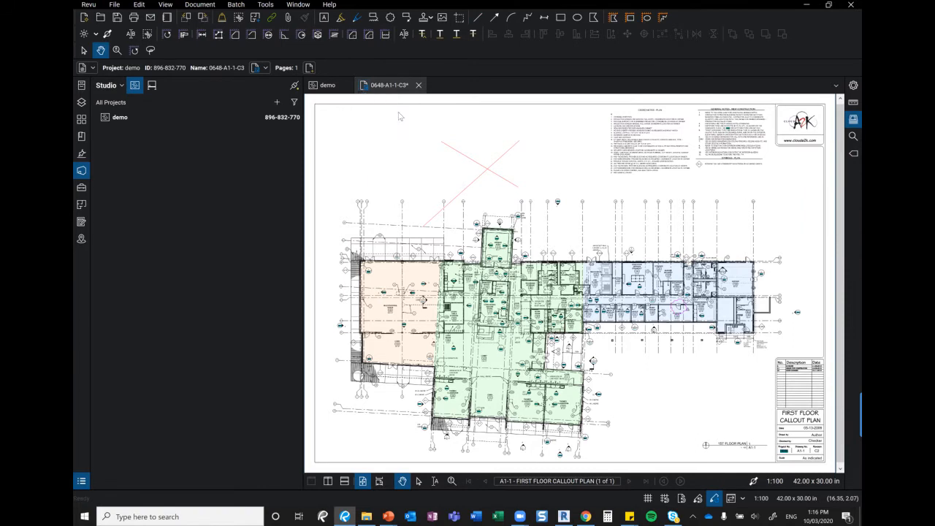
Check the drawing back in with the comment 'updated lines'
{"action": "left_click", "coordinate": [398, 227]}
{"action": "type", "text": "update"}
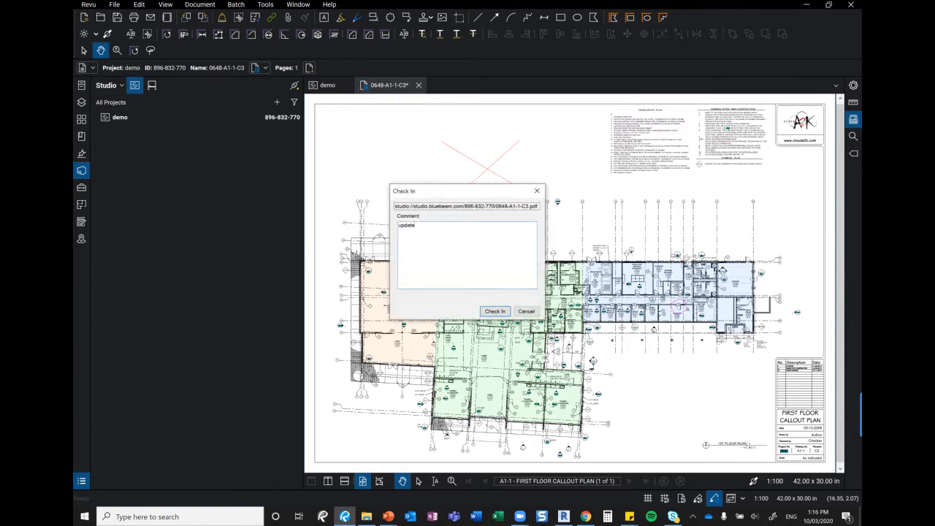
{"action": "type", "text": "d lines"}
{"action": "left_click", "coordinate": [495, 311]}
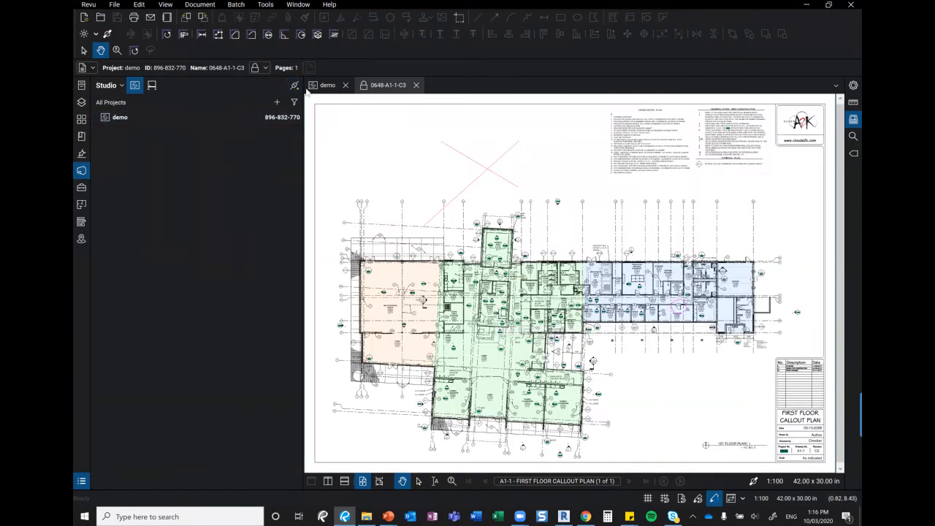
Widen the Studio projects panel and briefly view the Studio account options
{"action": "left_click_drag", "start_coordinate": [304, 106], "coordinate": [345, 108]}
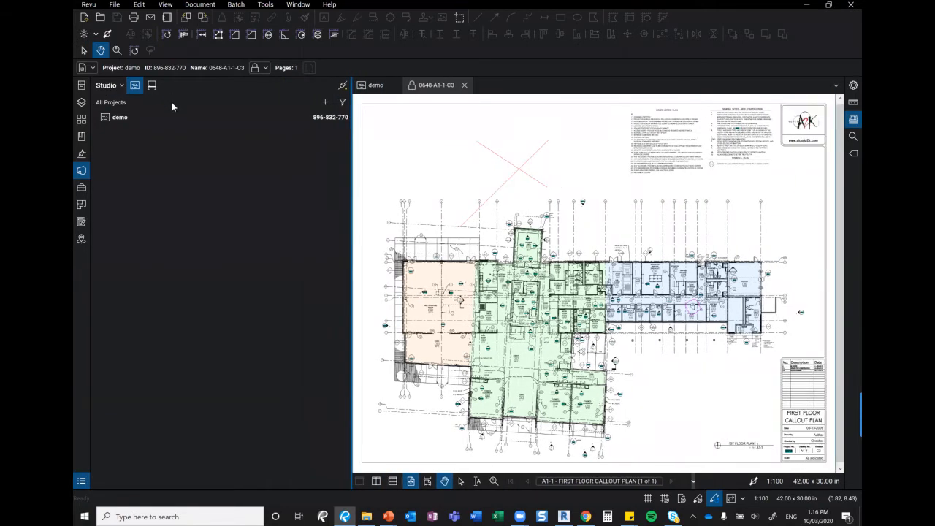
{"action": "left_click", "coordinate": [110, 86]}
{"action": "mouse_move", "coordinate": [173, 104]}
{"action": "left_click", "coordinate": [357, 87]}
Add the invitee's e-mail address with Allow access to the demo project's User Access list
{"action": "left_click", "coordinate": [375, 85]}
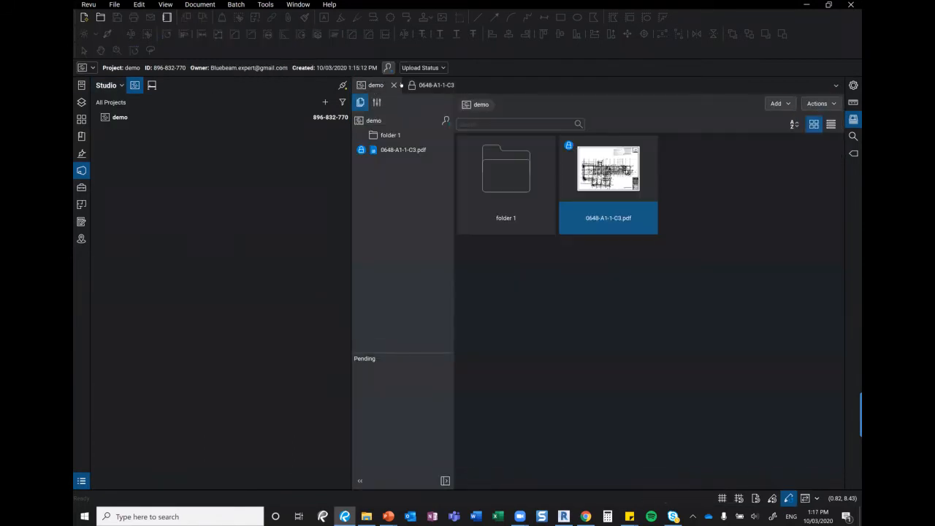
{"action": "left_click", "coordinate": [378, 103]}
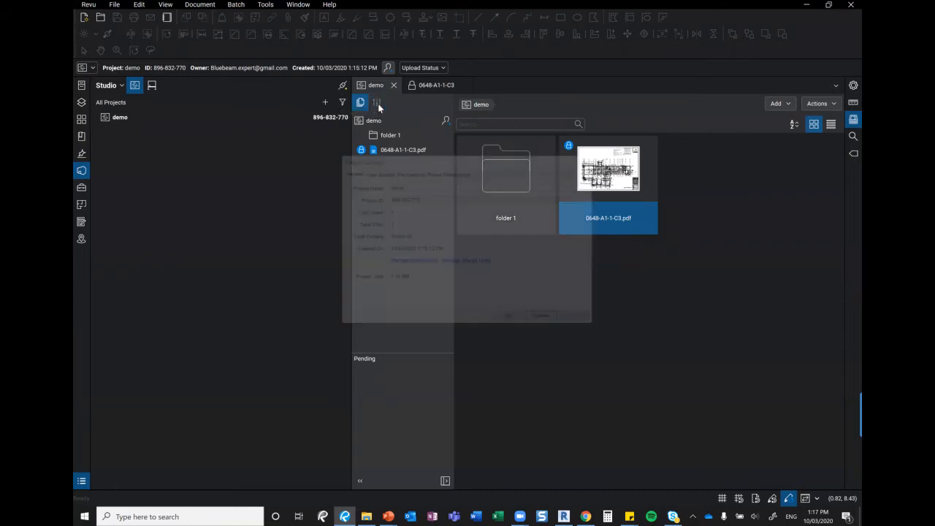
{"action": "left_click", "coordinate": [390, 198]}
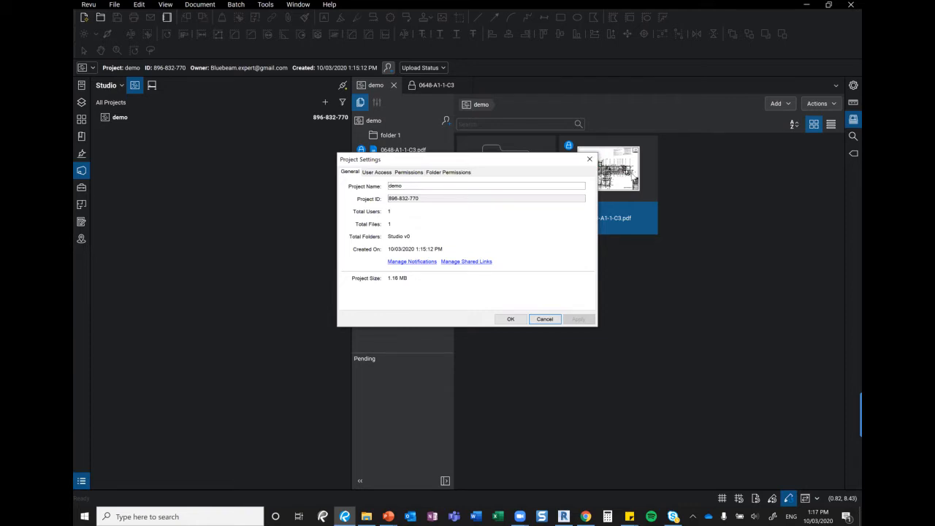
{"action": "left_click", "coordinate": [375, 173]}
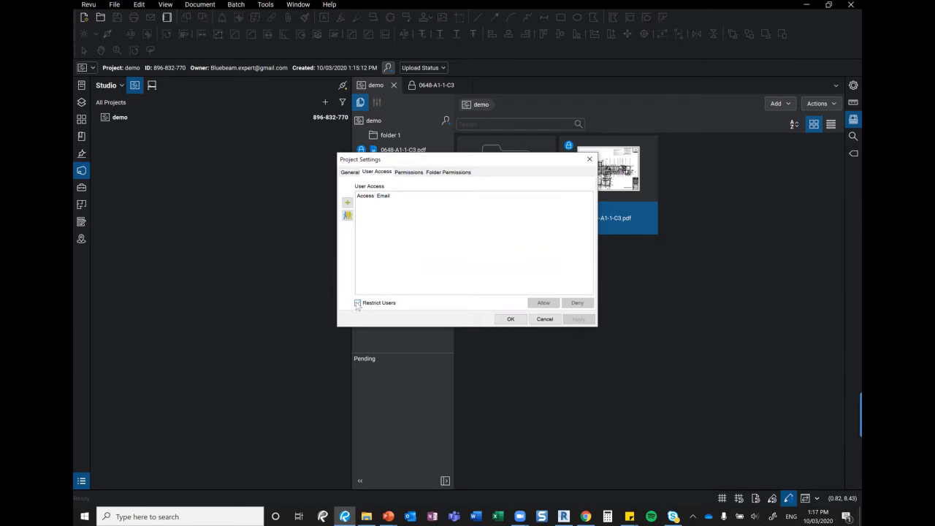
{"action": "left_click", "coordinate": [348, 204]}
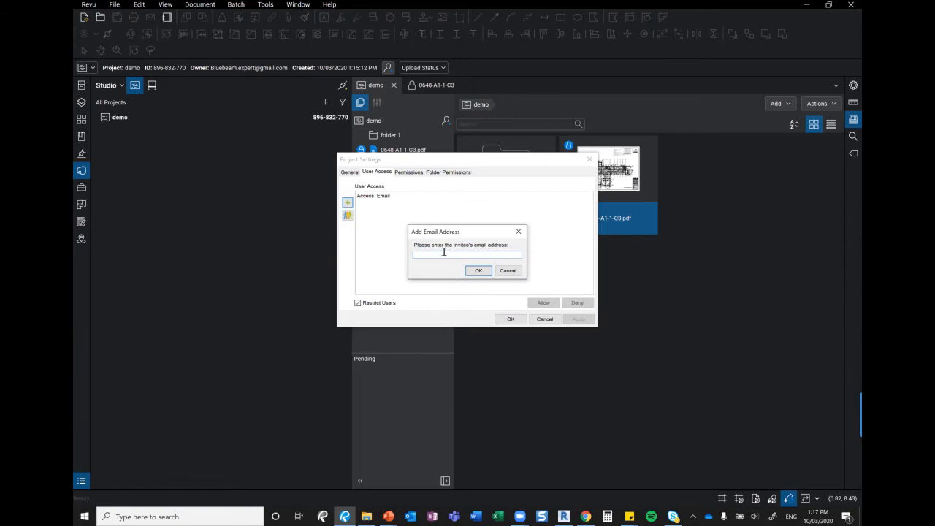
{"action": "left_click", "coordinate": [478, 270]}
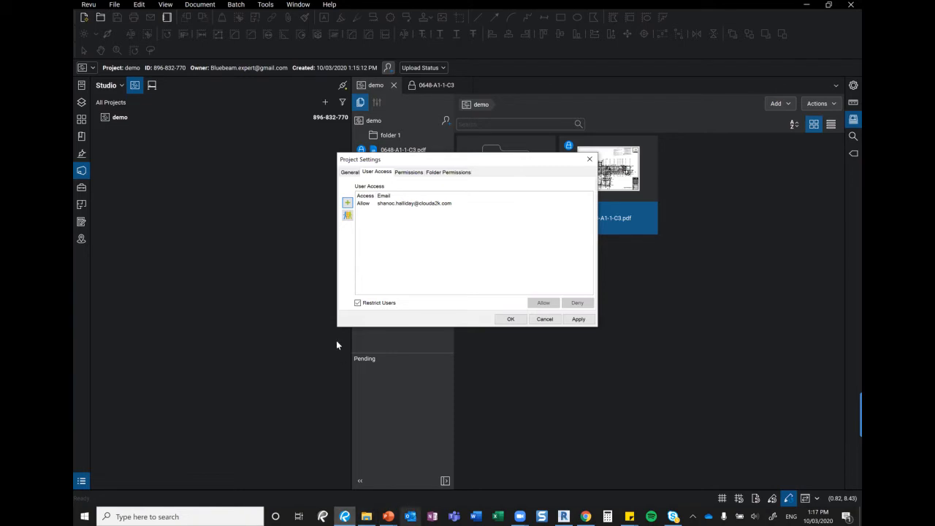
{"action": "left_click", "coordinate": [347, 217]}
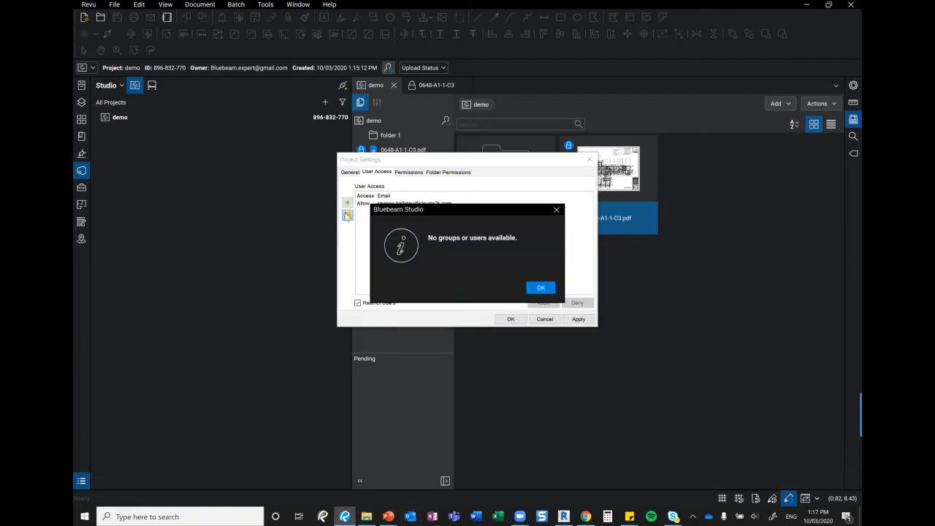
{"action": "left_click", "coordinate": [541, 289]}
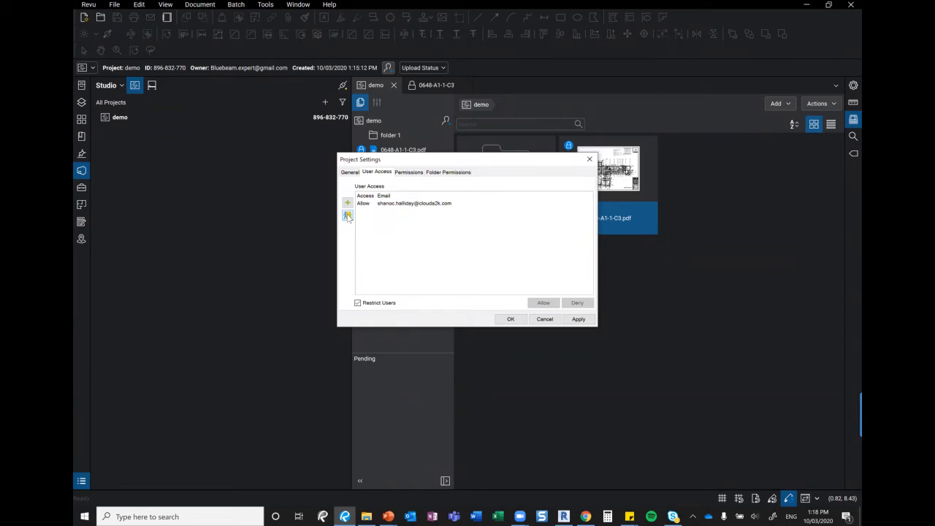
Look through the project's permission and group membership settings without creating a new group
{"action": "left_click", "coordinate": [410, 177]}
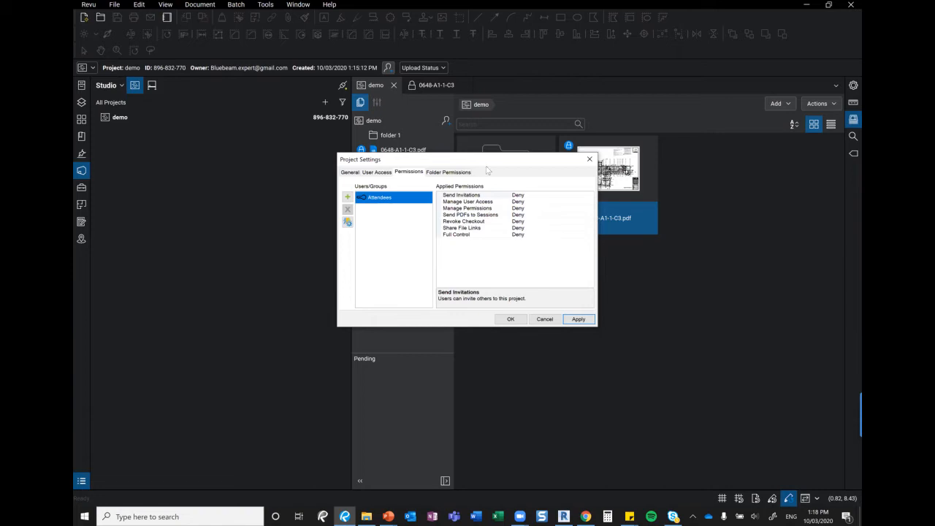
{"action": "left_click", "coordinate": [348, 223]}
{"action": "left_click", "coordinate": [367, 206]}
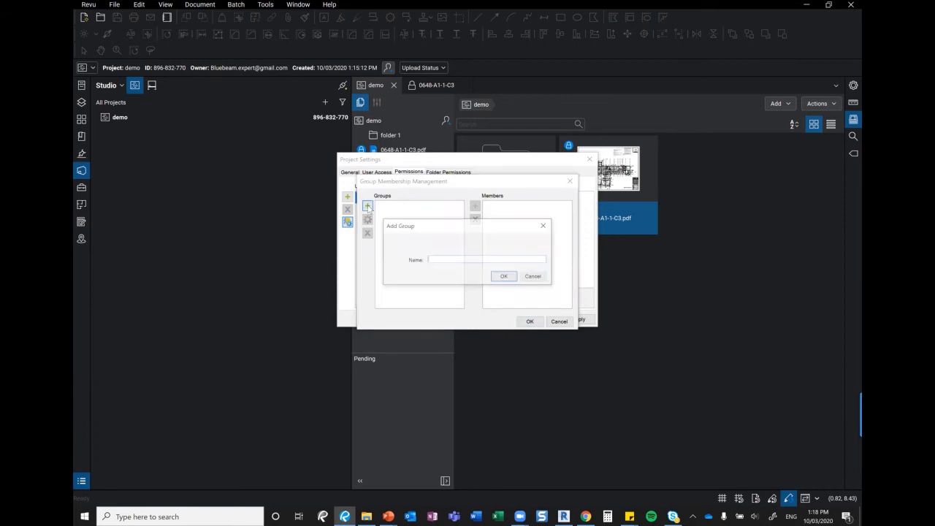
{"action": "left_click", "coordinate": [544, 227]}
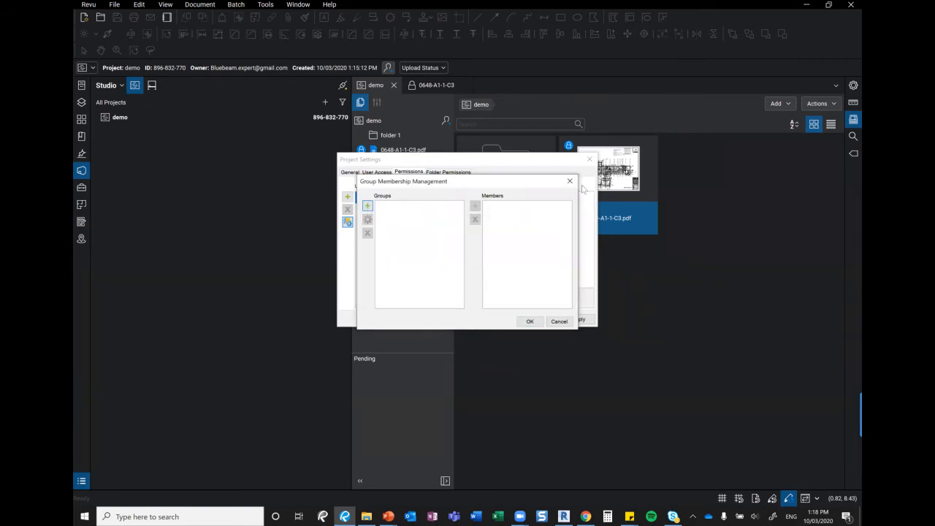
{"action": "left_click", "coordinate": [568, 183]}
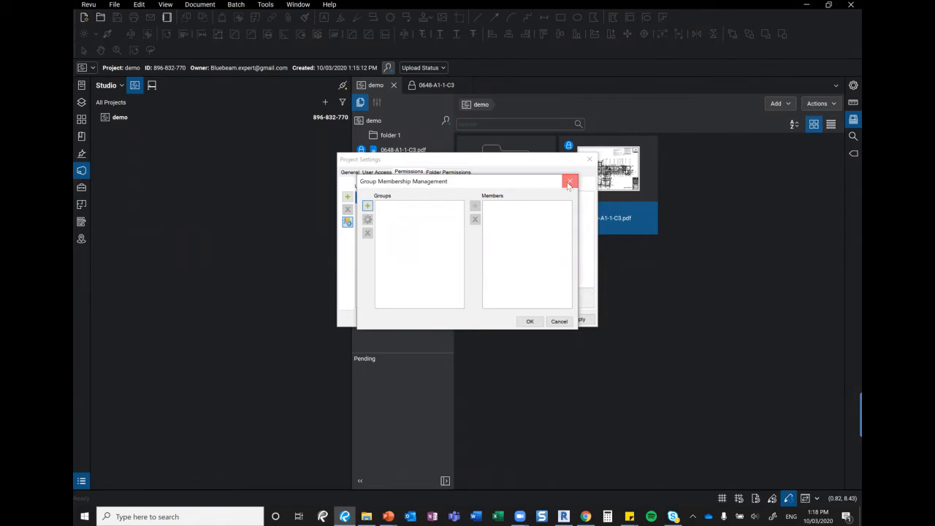
Set the Project Root folder permission to Read / Write and close Project Settings
{"action": "left_click", "coordinate": [454, 174]}
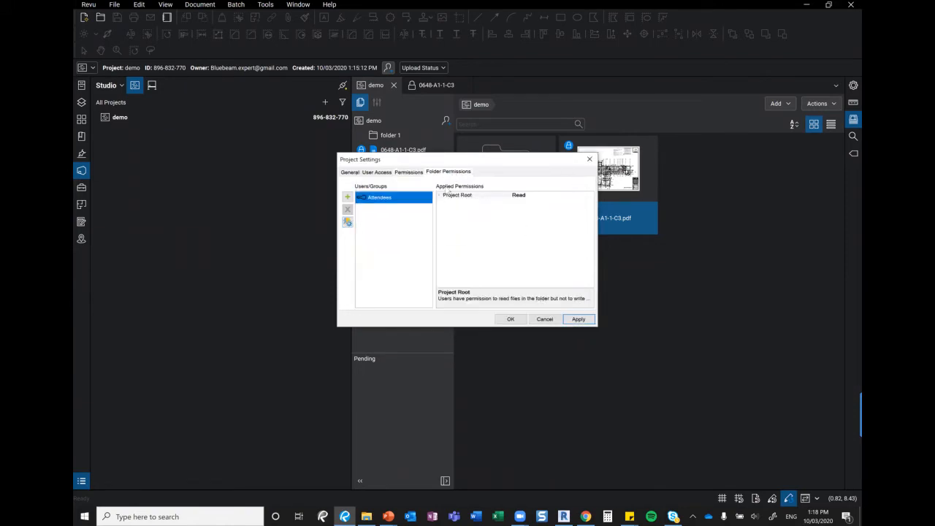
{"action": "left_click", "coordinate": [544, 196]}
{"action": "left_click", "coordinate": [590, 196]}
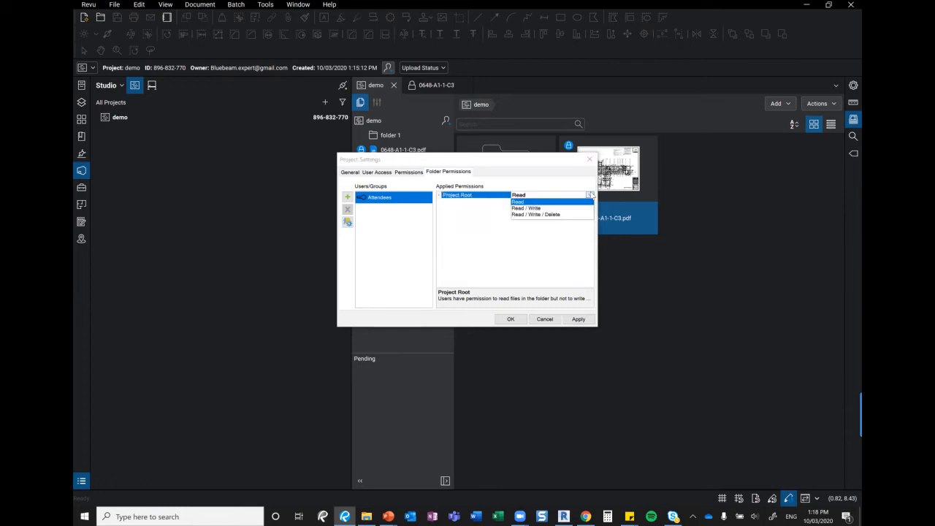
{"action": "left_click", "coordinate": [543, 209]}
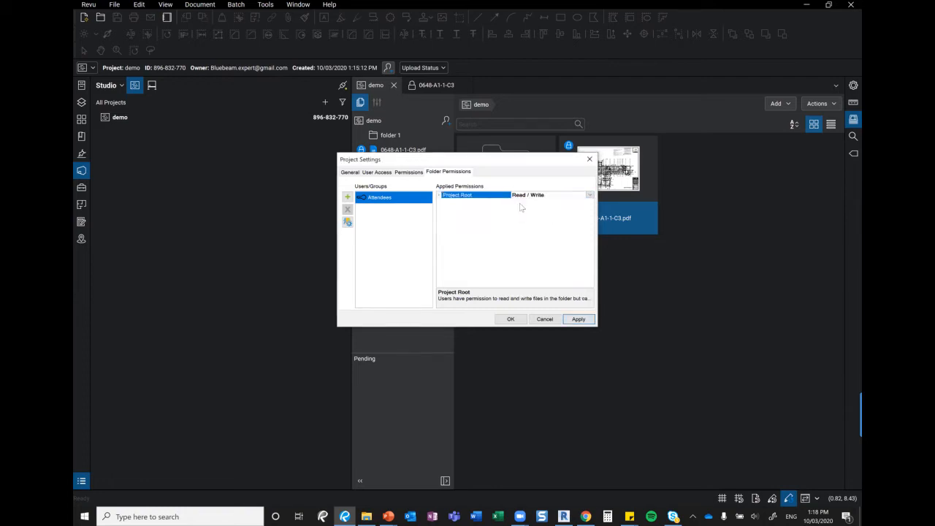
{"action": "left_click_drag", "start_coordinate": [514, 168], "coordinate": [459, 264]}
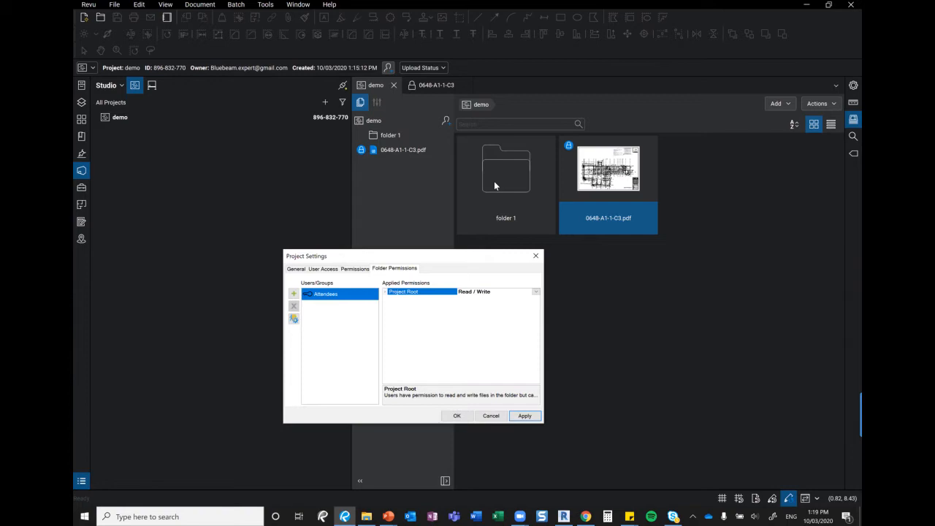
{"action": "left_click", "coordinate": [534, 257]}
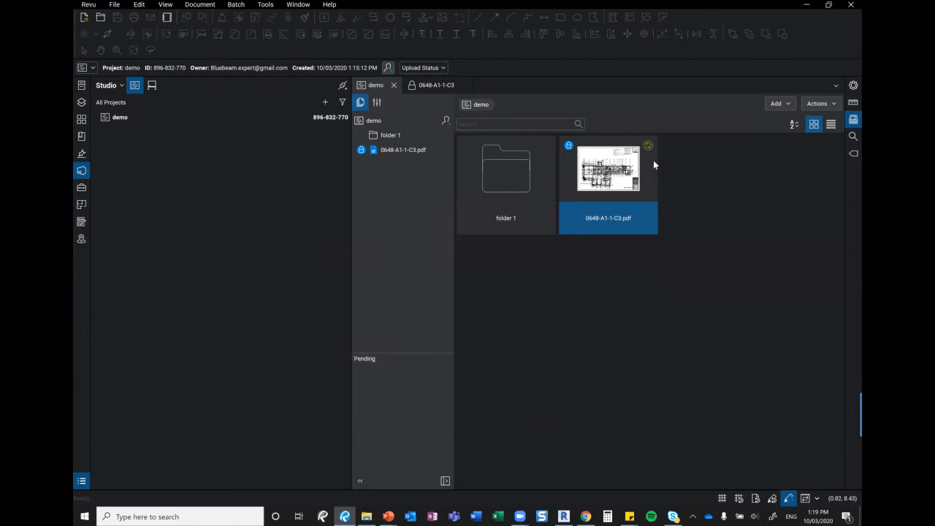
Upload CLOUD A2K PROJECT SET.bex from 01.PDF FILES\00. PROJECT SETS into the demo project
{"action": "left_click", "coordinate": [787, 103]}
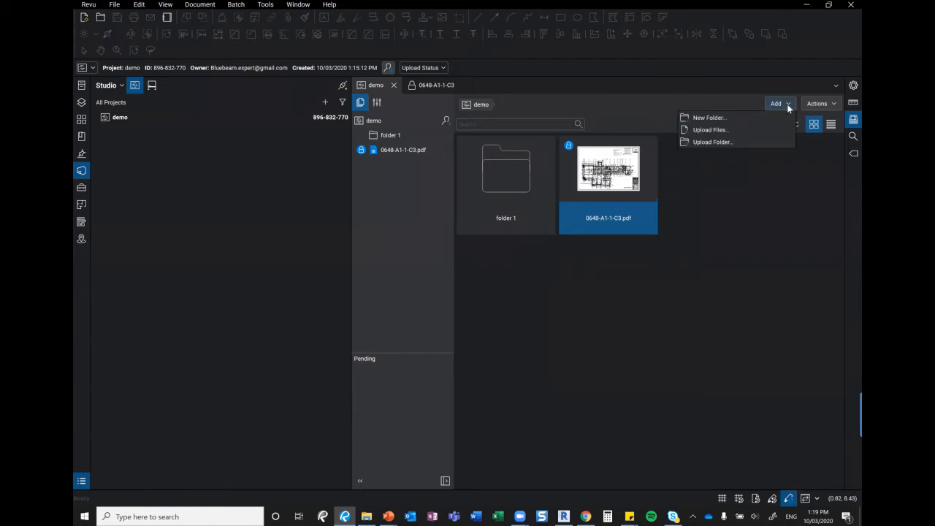
{"action": "left_click", "coordinate": [730, 129]}
{"action": "left_click", "coordinate": [359, 307]}
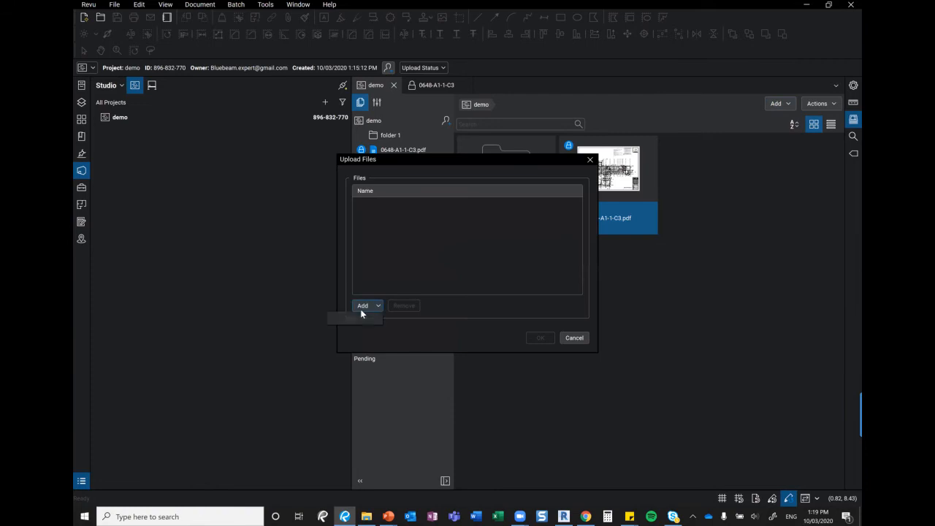
{"action": "left_click", "coordinate": [357, 322]}
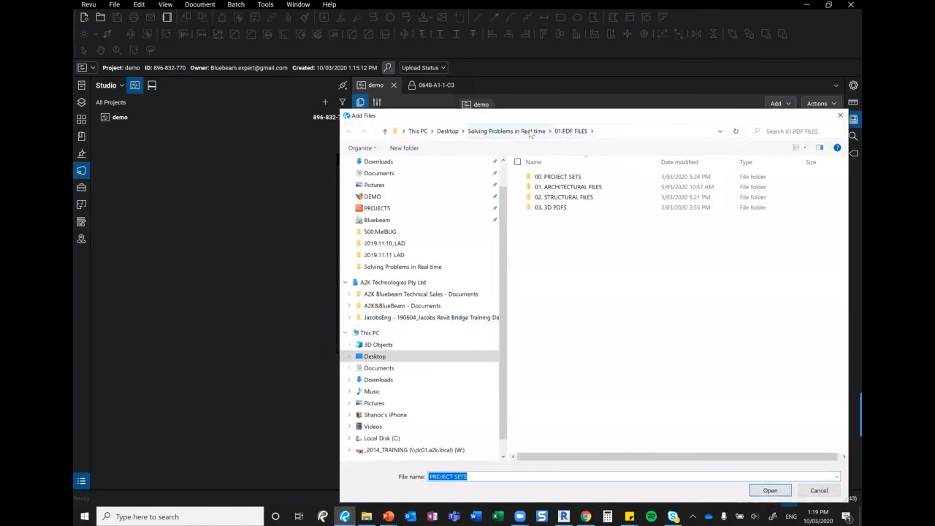
{"action": "left_click", "coordinate": [531, 132]}
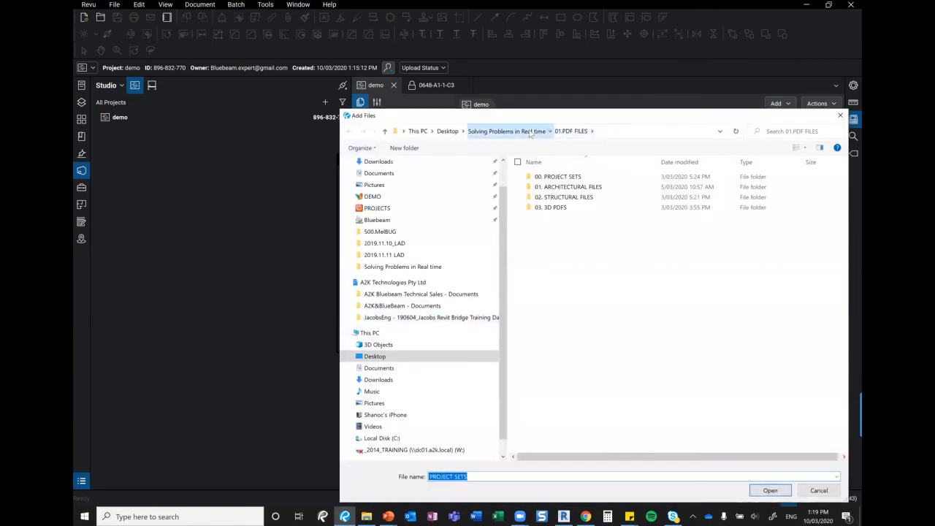
{"action": "double_click", "coordinate": [563, 176]}
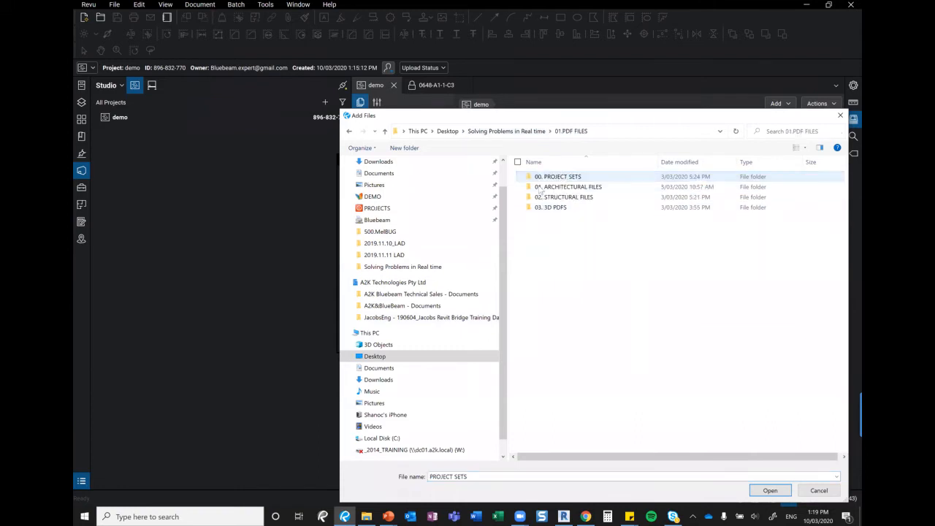
{"action": "double_click", "coordinate": [590, 178]}
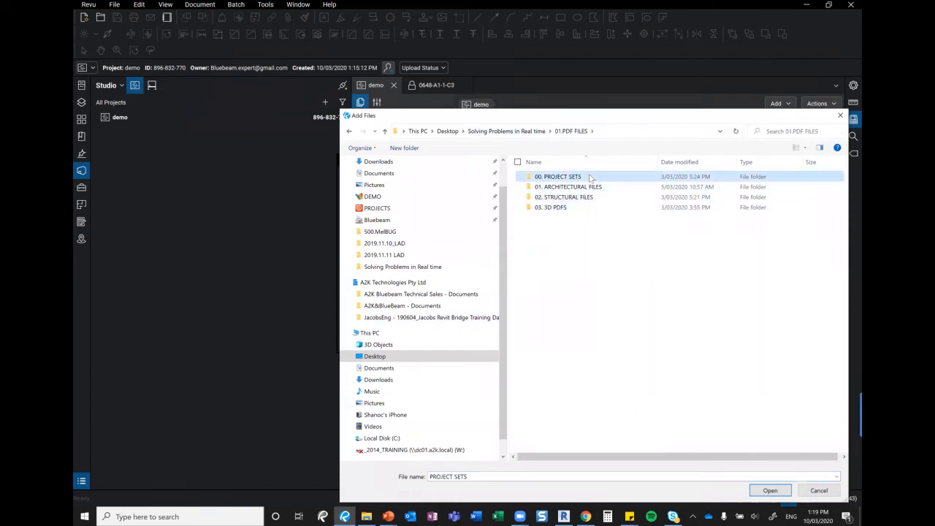
{"action": "left_click", "coordinate": [565, 178]}
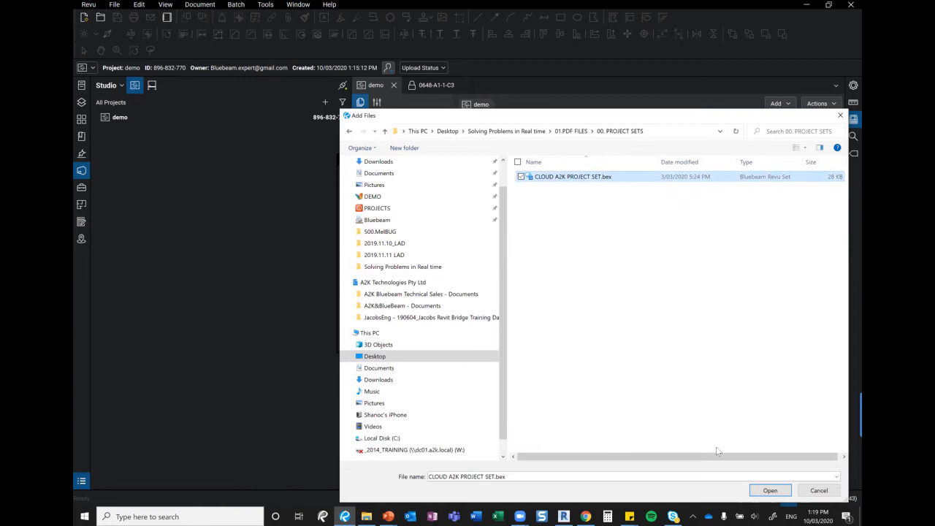
{"action": "left_click", "coordinate": [771, 490]}
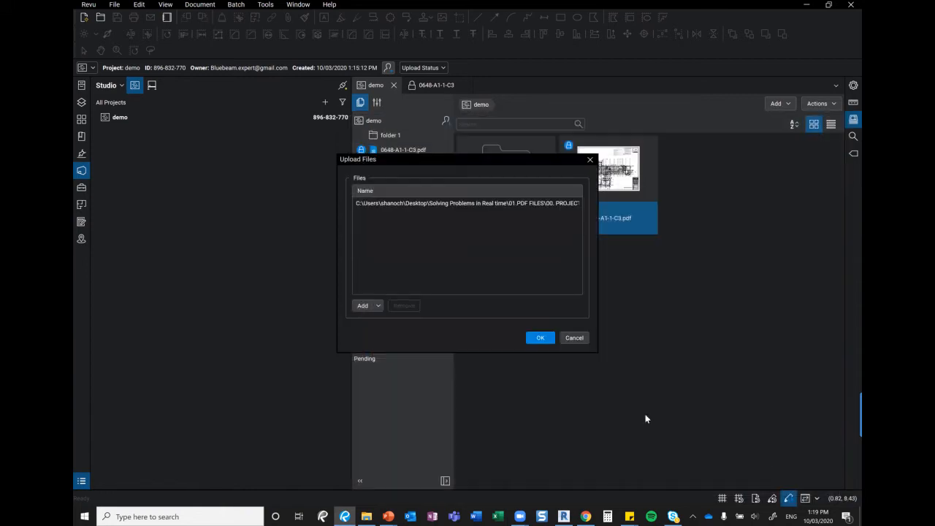
{"action": "left_click", "coordinate": [540, 338]}
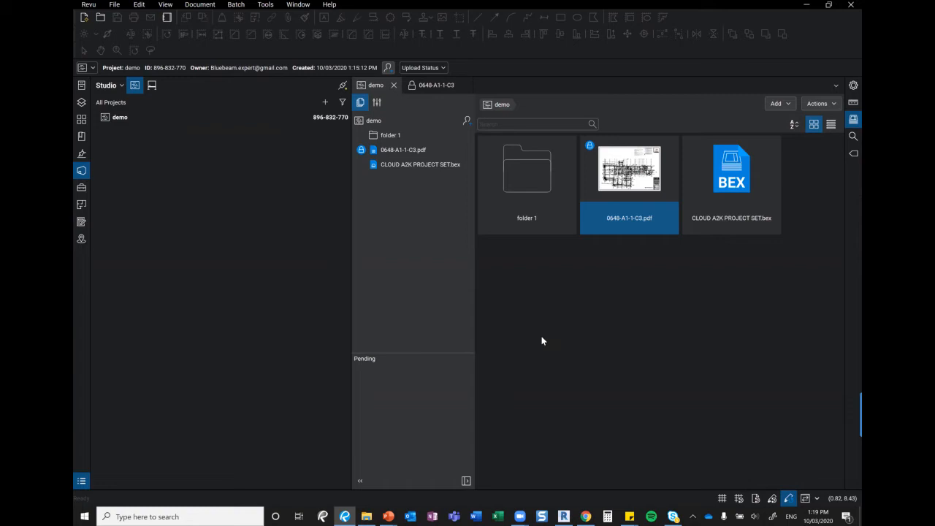
{"action": "left_click", "coordinate": [719, 175]}
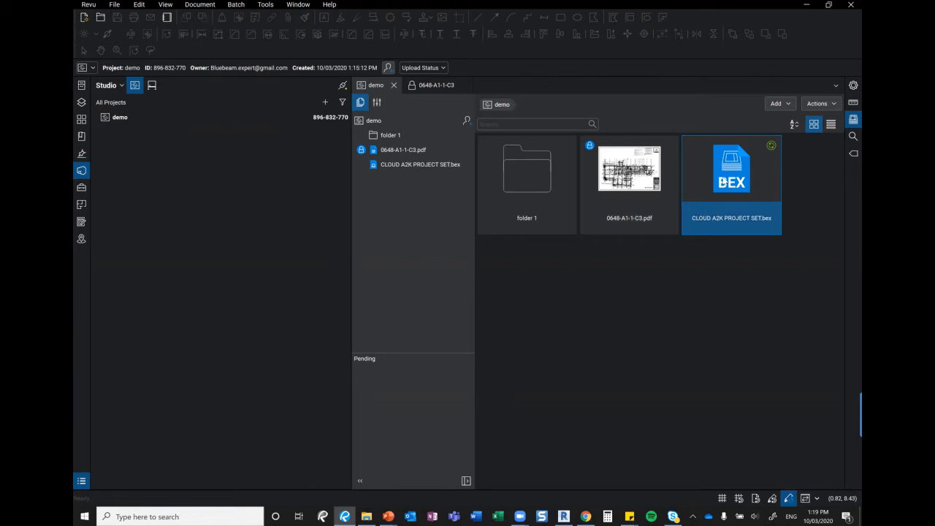
Open the uploaded CLOUD A2K PROJECT SET.bex and dismiss every missing-sheet error until loading ends
{"action": "double_click", "coordinate": [723, 181]}
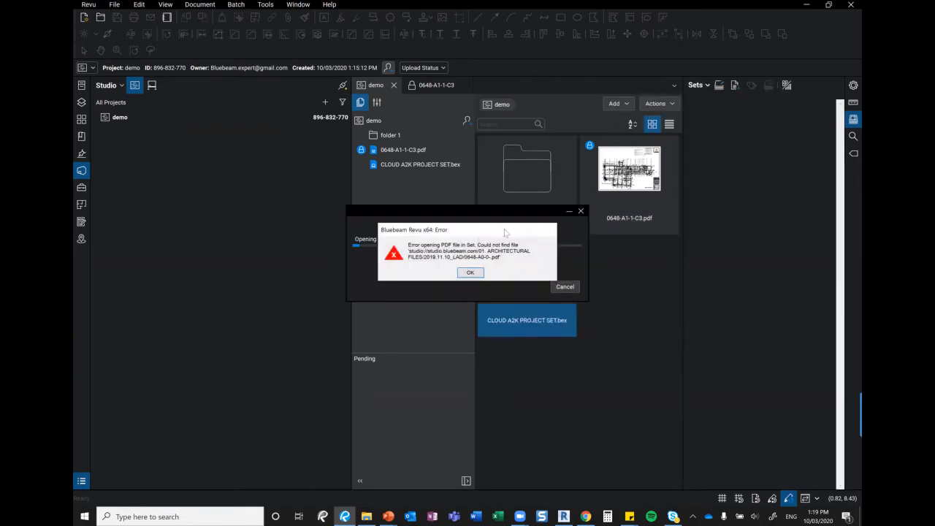
{"action": "left_click", "coordinate": [470, 272]}
{"action": "left_click", "coordinate": [470, 273]}
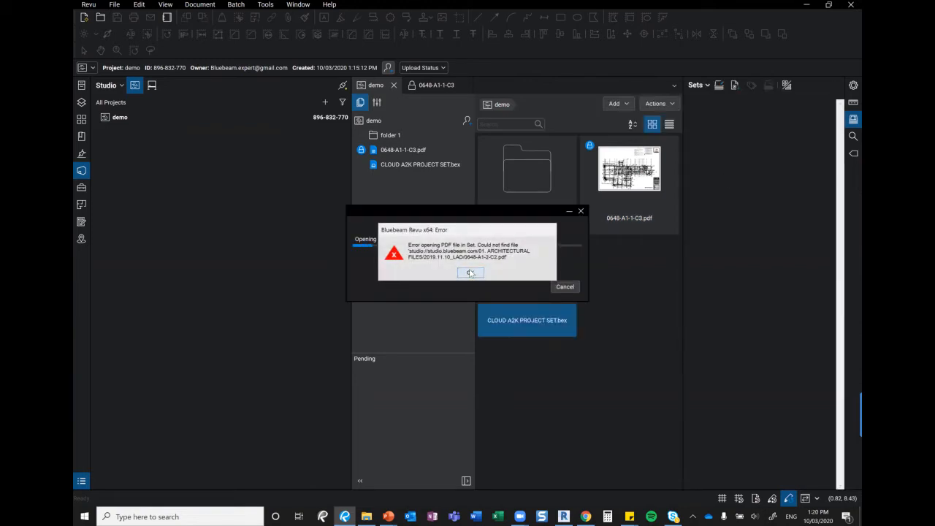
{"action": "left_click", "coordinate": [470, 273]}
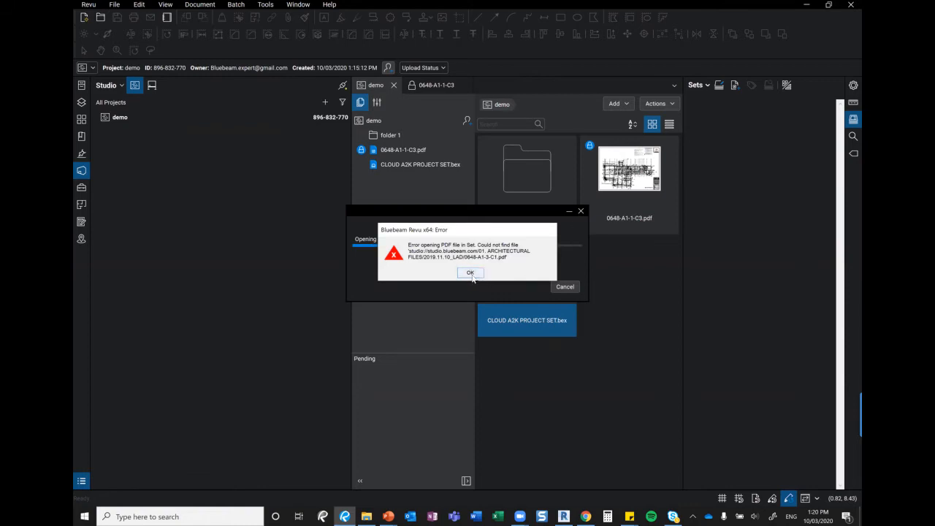
{"action": "left_click", "coordinate": [471, 274]}
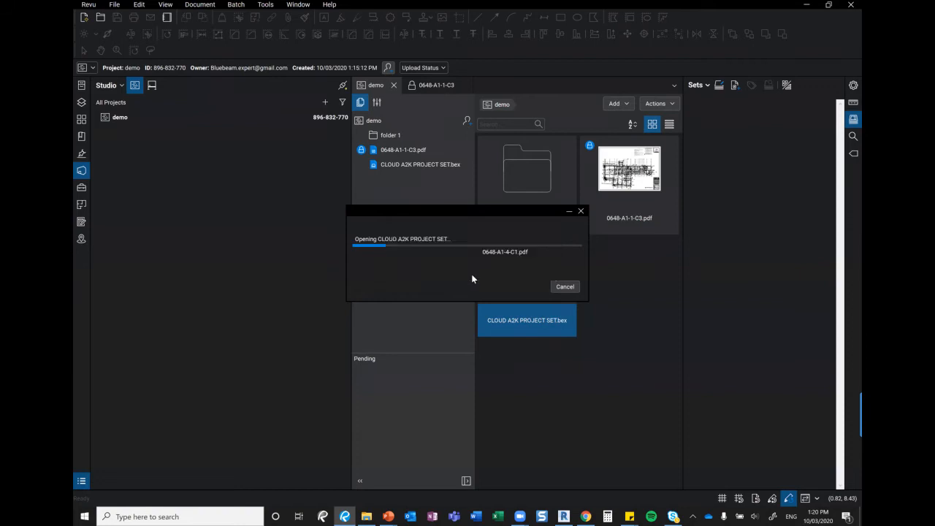
{"action": "left_click", "coordinate": [470, 274]}
{"action": "left_click", "coordinate": [470, 274]}
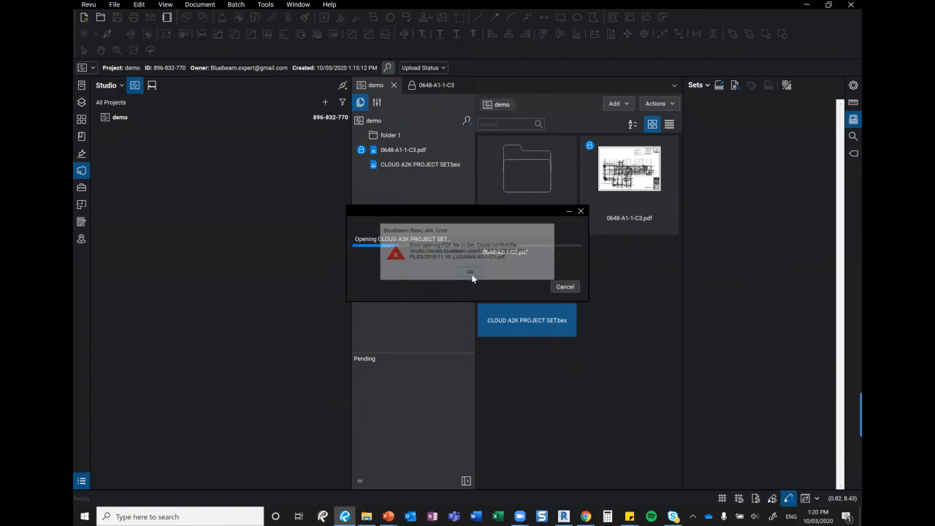
{"action": "left_click", "coordinate": [470, 274]}
{"action": "left_click", "coordinate": [470, 274]}
{"action": "left_click", "coordinate": [470, 273]}
{"action": "left_click", "coordinate": [471, 274]}
{"action": "left_click", "coordinate": [470, 273]}
{"action": "left_click", "coordinate": [470, 274]}
{"action": "left_click", "coordinate": [470, 274]}
{"action": "left_click", "coordinate": [470, 274]}
{"action": "left_click", "coordinate": [471, 273]}
{"action": "left_click", "coordinate": [470, 274]}
{"action": "left_click", "coordinate": [470, 273]}
{"action": "left_click", "coordinate": [470, 274]}
{"action": "left_click", "coordinate": [471, 274]}
{"action": "left_click", "coordinate": [471, 274]}
{"action": "left_click", "coordinate": [471, 274]}
{"action": "left_click", "coordinate": [471, 274]}
{"action": "left_click", "coordinate": [471, 274]}
{"action": "left_click", "coordinate": [471, 275]}
{"action": "left_click", "coordinate": [471, 275]}
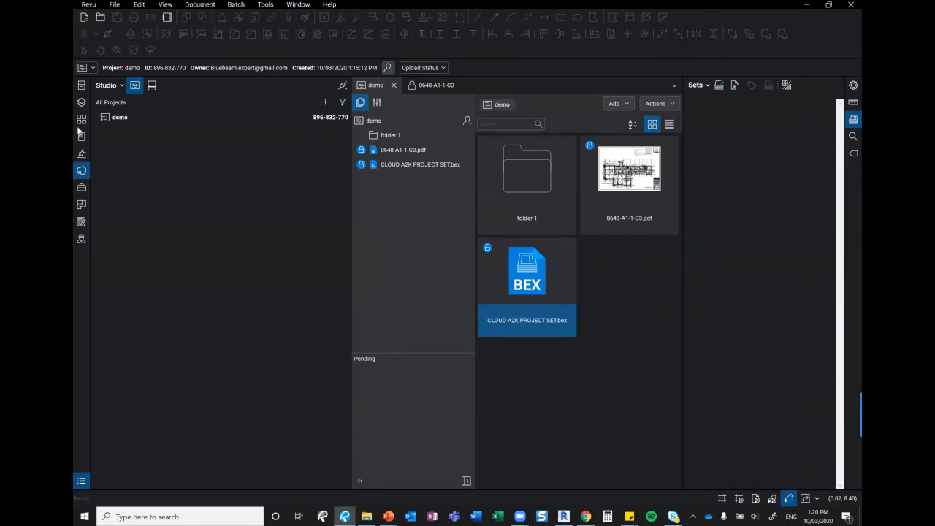
Open the local CLOUD A2K PROJECT SET.bex and close the 0648-A1-1-C3 drawing
{"action": "left_click", "coordinate": [81, 86]}
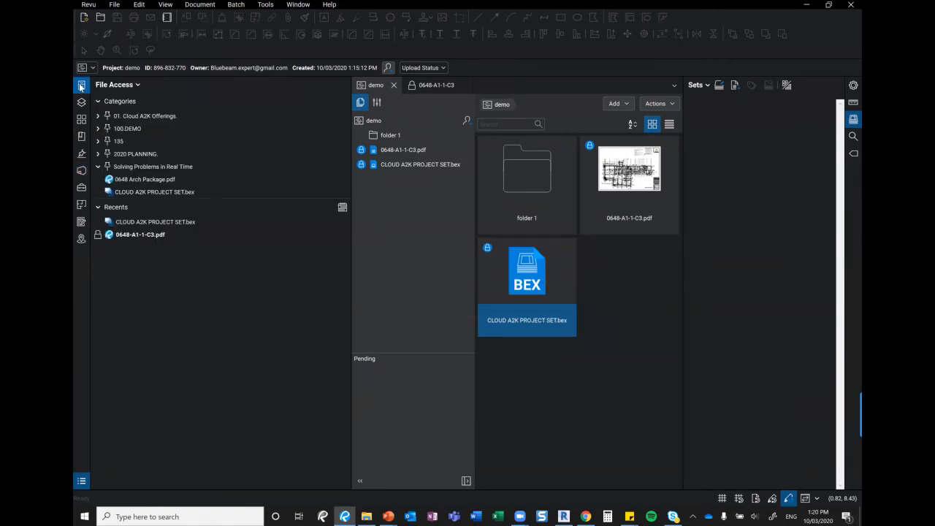
{"action": "left_click", "coordinate": [150, 192]}
{"action": "double_click", "coordinate": [148, 193]}
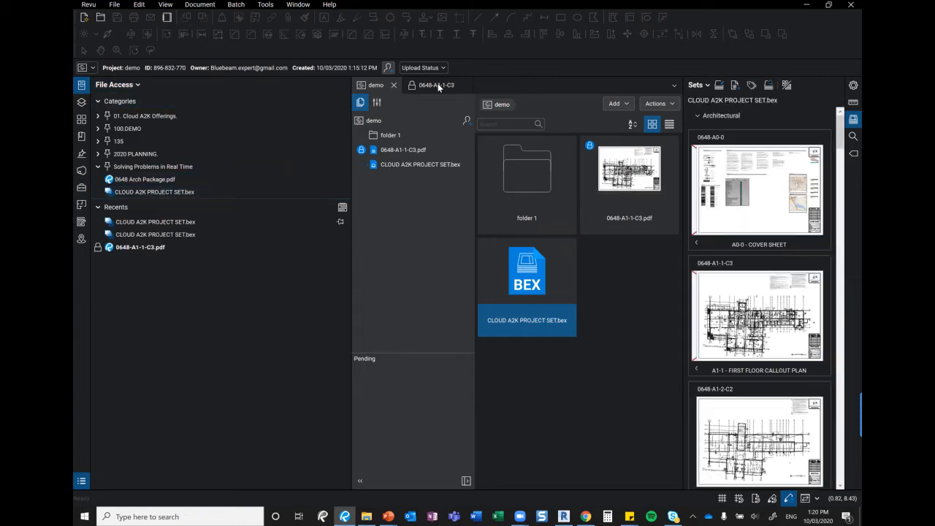
{"action": "left_click", "coordinate": [465, 86]}
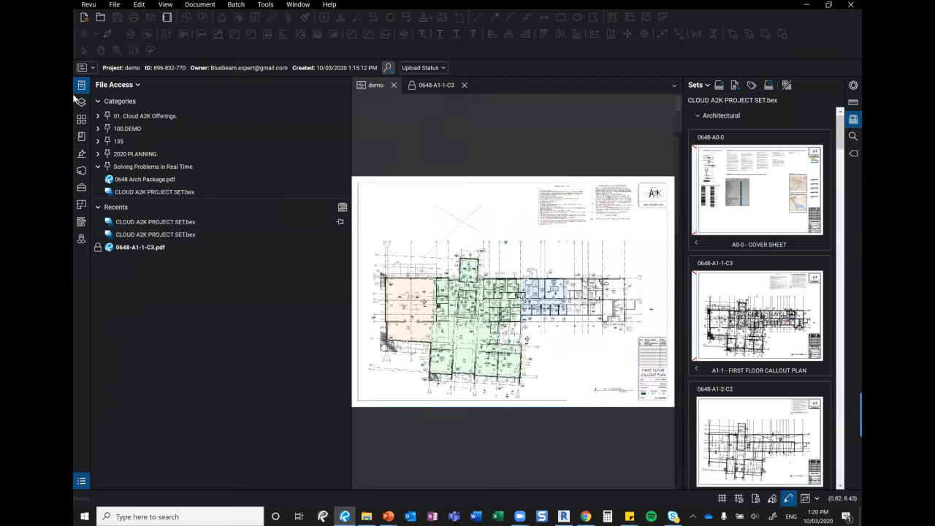
{"action": "left_click", "coordinate": [81, 85]}
Open the A0-0 cover sheet and zoom into drawing index rows A3-3 to A6-1
{"action": "left_click_drag", "start_coordinate": [369, 183], "coordinate": [142, 162]}
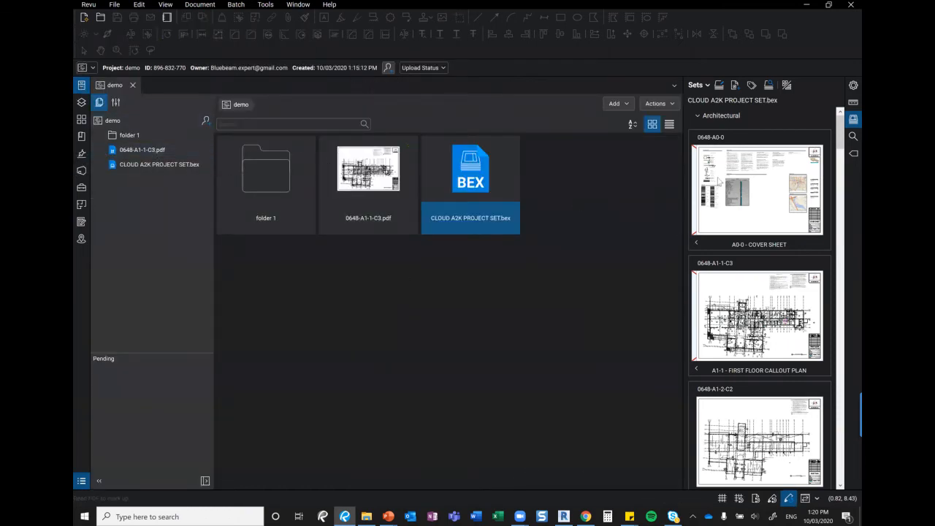
{"action": "left_click", "coordinate": [753, 189]}
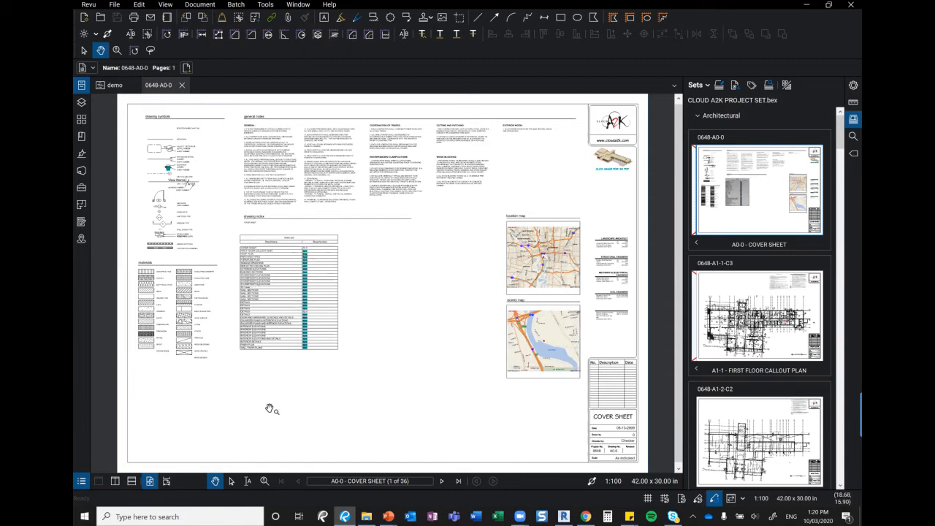
{"action": "left_click", "coordinate": [265, 480]}
{"action": "left_click_drag", "start_coordinate": [360, 319], "coordinate": [287, 274]}
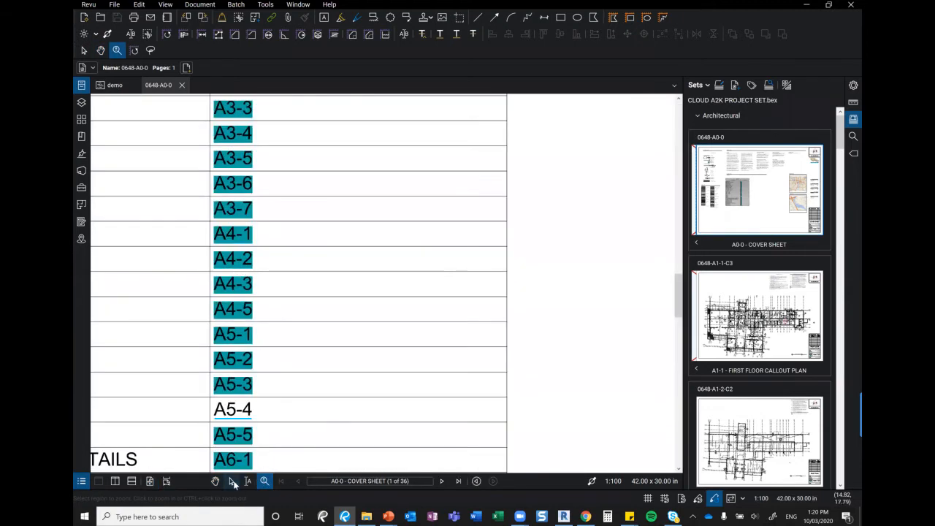
{"action": "left_click", "coordinate": [231, 481]}
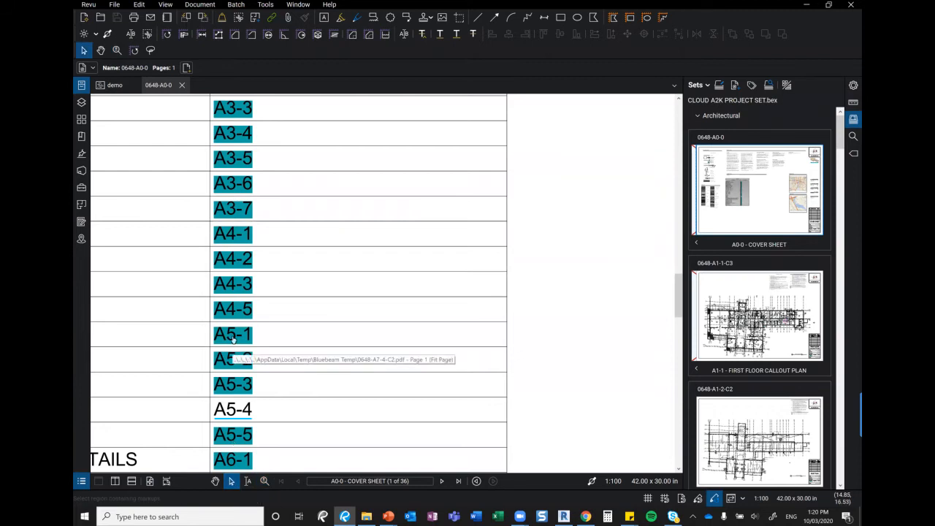
{"action": "left_click", "coordinate": [265, 5]}
Try marking the sheet number column as a Batch Link page region, then cancel the setup
{"action": "mouse_move", "coordinate": [241, 6]}
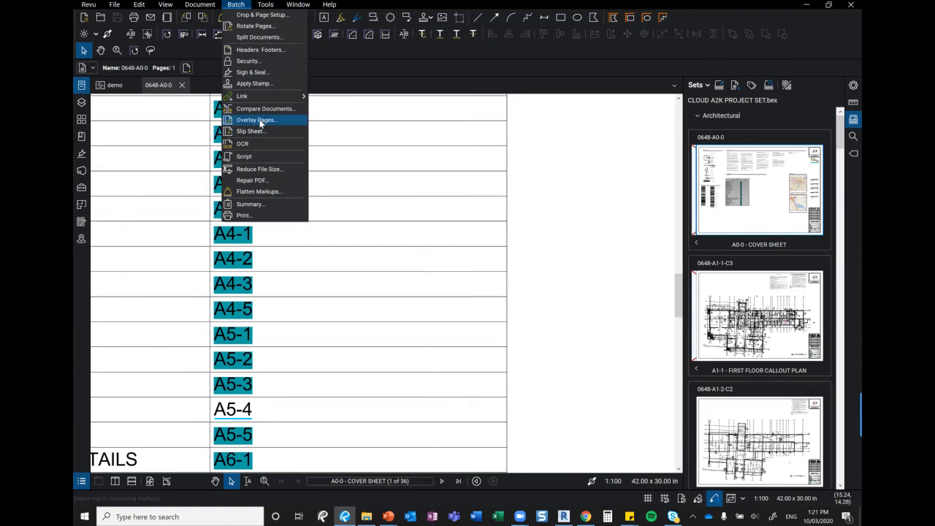
{"action": "mouse_move", "coordinate": [252, 102]}
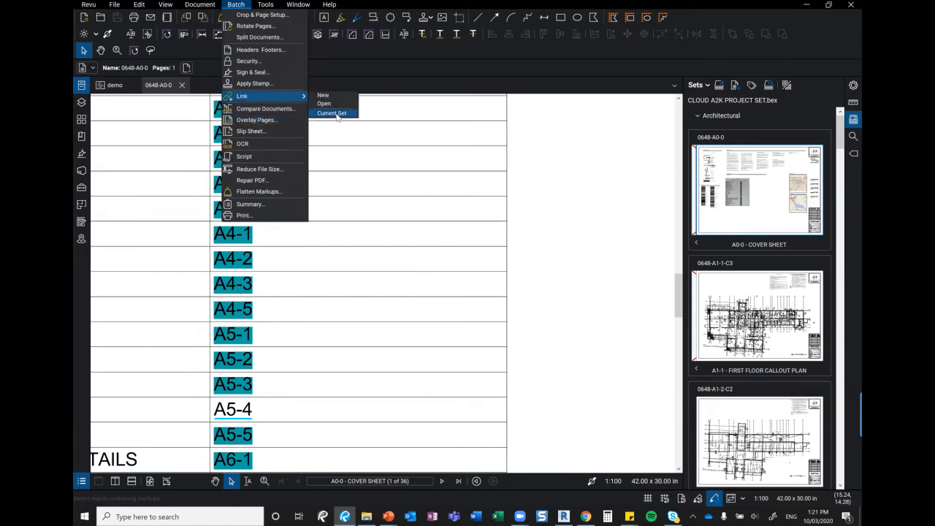
{"action": "left_click", "coordinate": [338, 115]}
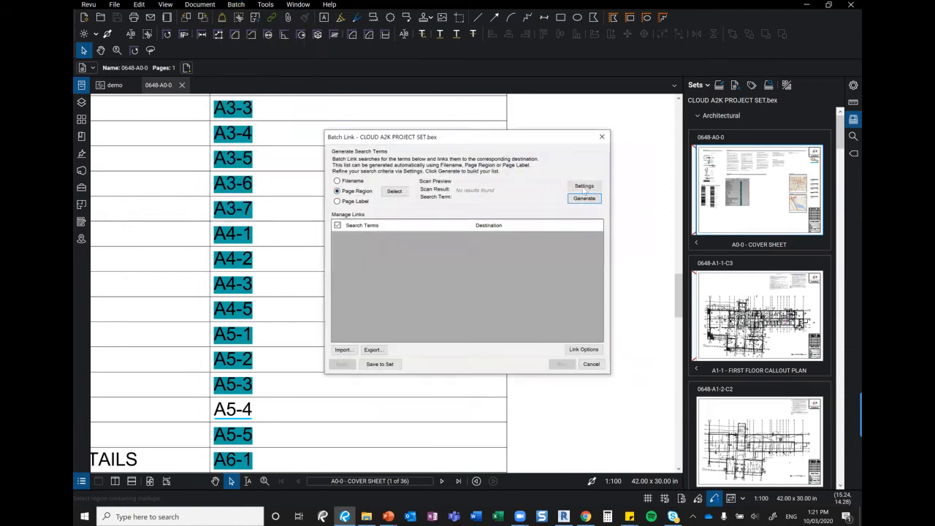
{"action": "left_click", "coordinate": [394, 191]}
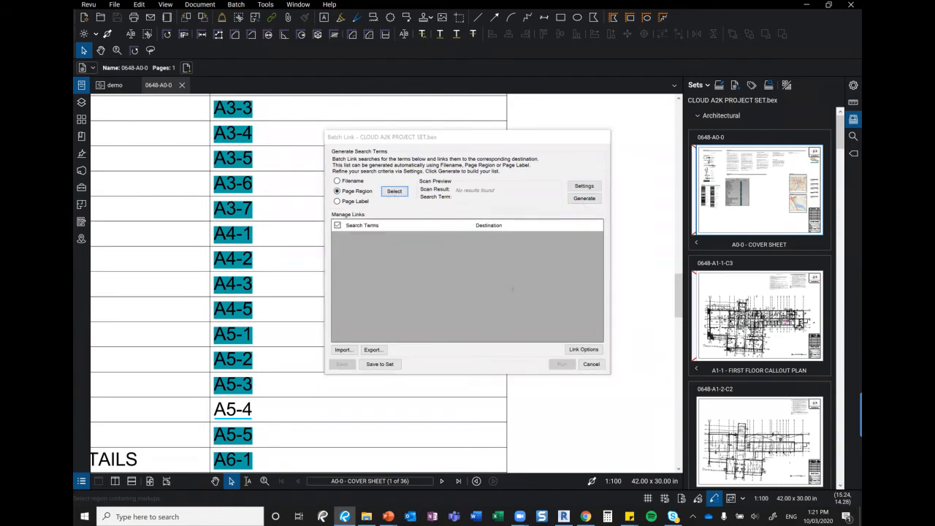
{"action": "scroll", "coordinate": [504, 289], "scroll_direction": "down", "scroll_amount": 2}
{"action": "scroll", "coordinate": [502, 289], "scroll_direction": "down", "scroll_amount": 1, "text": "ctrl"}
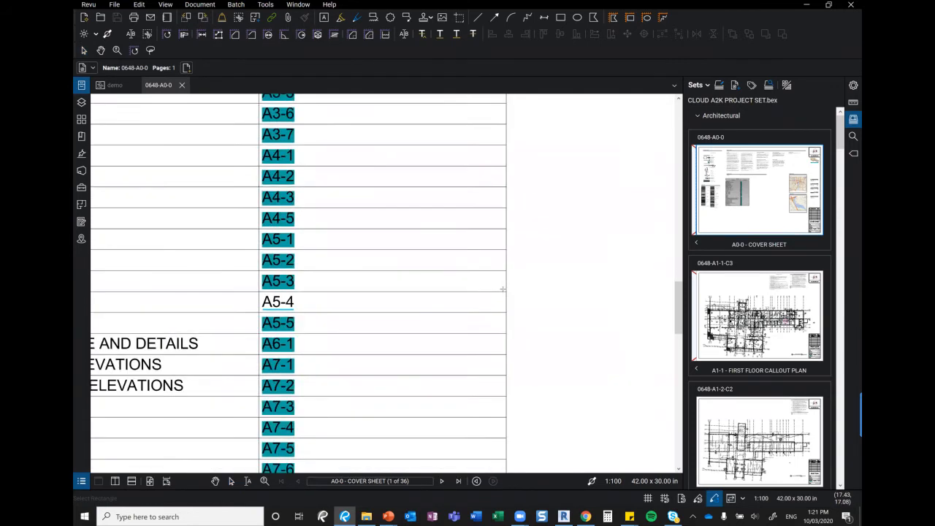
{"action": "scroll", "coordinate": [502, 289], "scroll_direction": "down", "scroll_amount": 1}
{"action": "scroll", "coordinate": [502, 289], "scroll_direction": "down", "scroll_amount": 1}
{"action": "left_click_drag", "start_coordinate": [567, 396], "coordinate": [606, 192]}
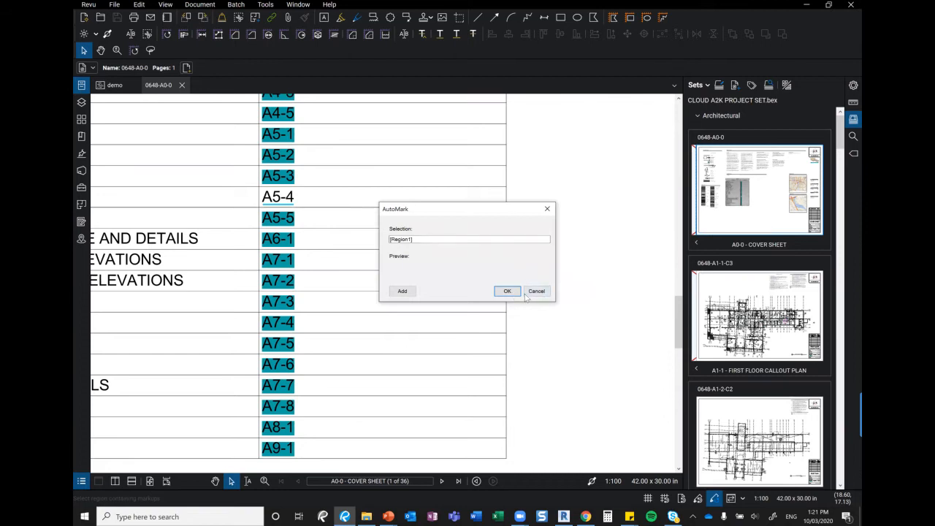
{"action": "left_click", "coordinate": [536, 292]}
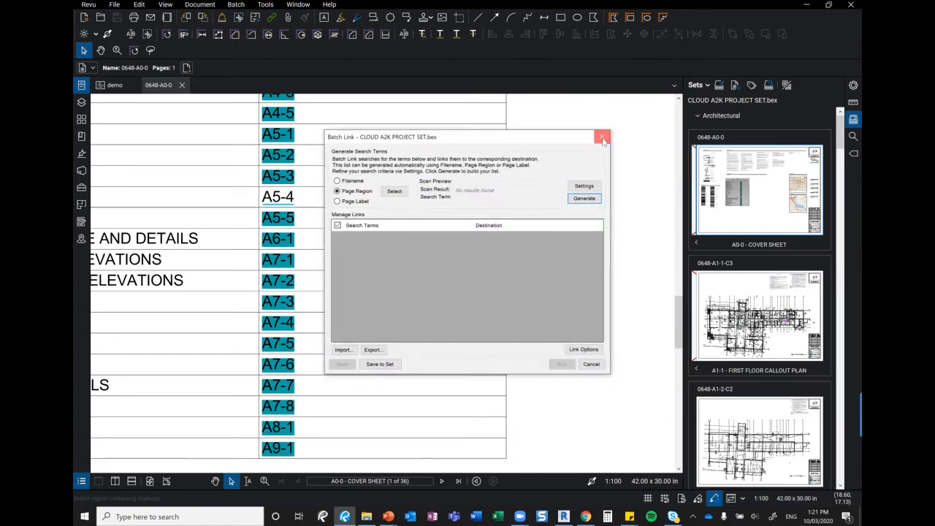
{"action": "left_click", "coordinate": [602, 138]}
Zoom into the cover sheet's title block area
{"action": "left_click", "coordinate": [264, 480]}
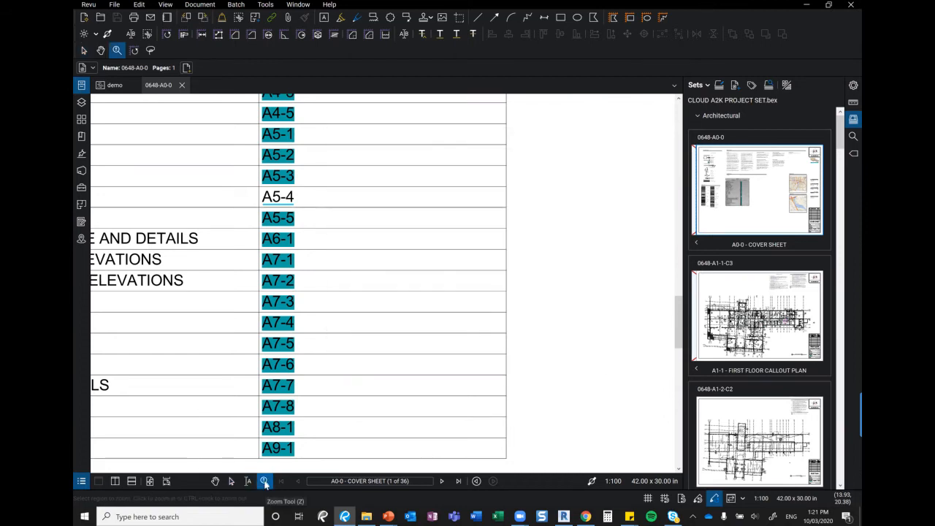
{"action": "scroll", "coordinate": [520, 259], "scroll_direction": "down", "scroll_amount": 5}
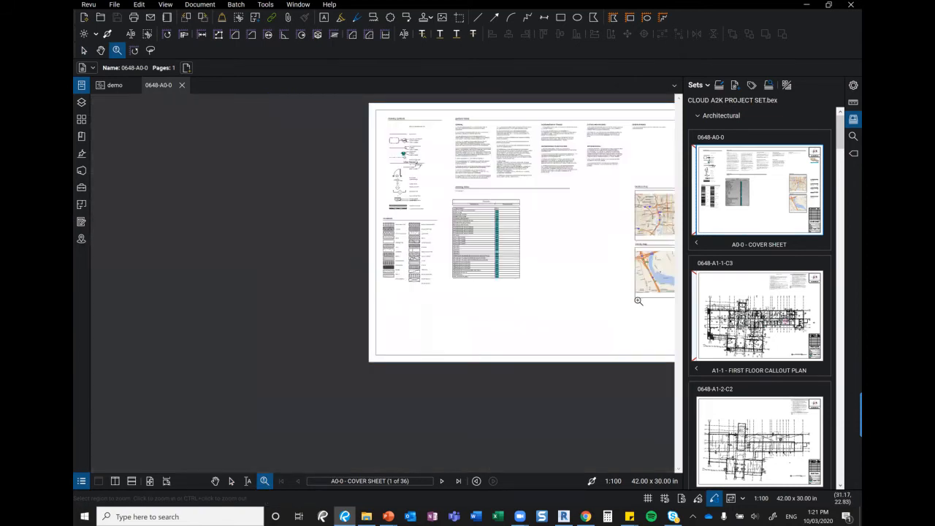
{"action": "left_click", "coordinate": [519, 322]}
{"action": "key", "text": "Escape"}
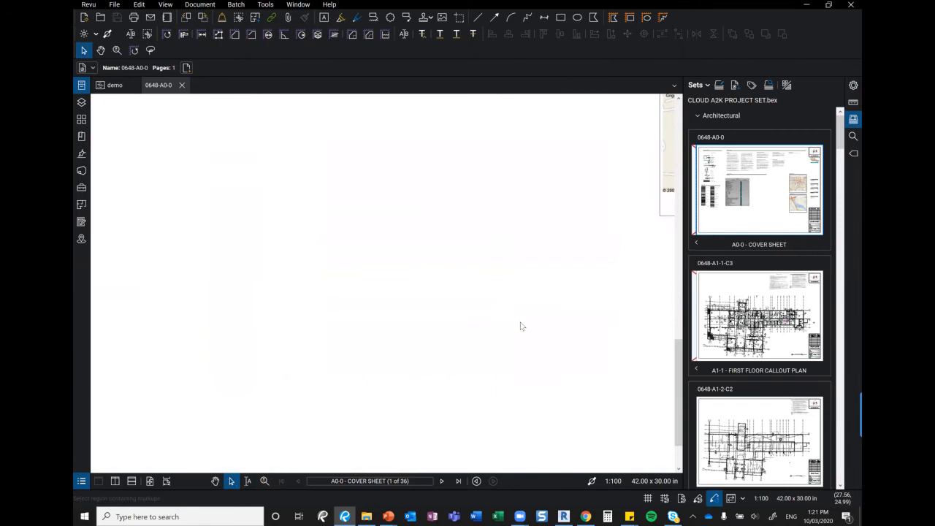
{"action": "scroll", "coordinate": [520, 326], "scroll_direction": "down", "scroll_amount": 2}
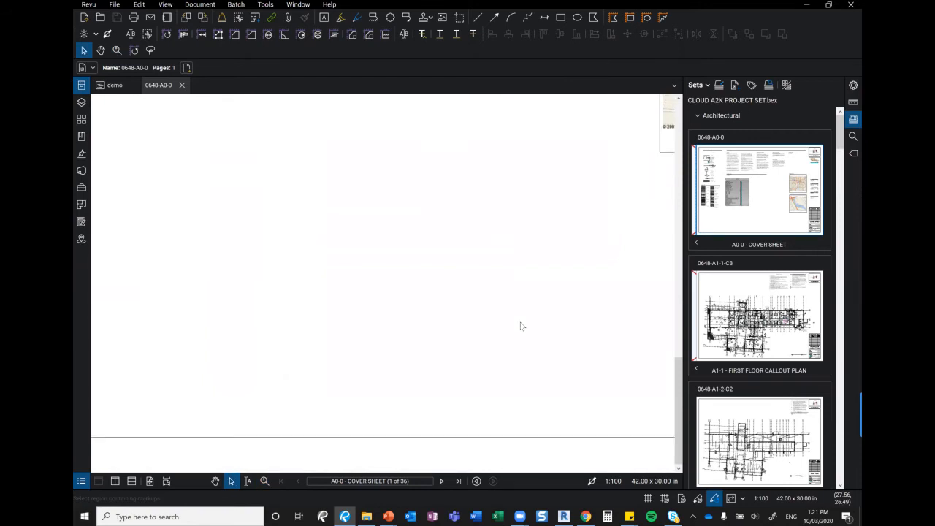
{"action": "scroll", "coordinate": [520, 325], "scroll_direction": "down", "scroll_amount": 3}
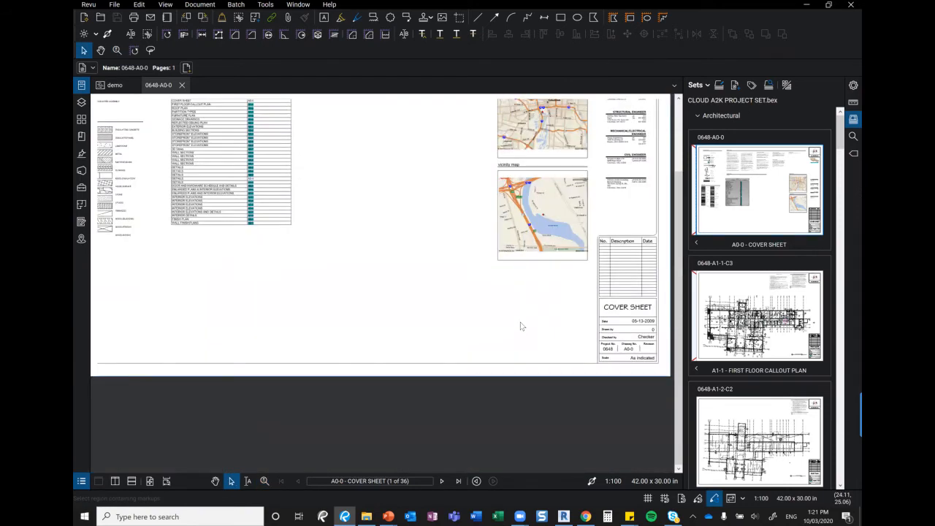
{"action": "scroll", "coordinate": [408, 287], "scroll_direction": "up", "scroll_amount": 1}
{"action": "left_click_drag", "start_coordinate": [443, 284], "coordinate": [549, 327]}
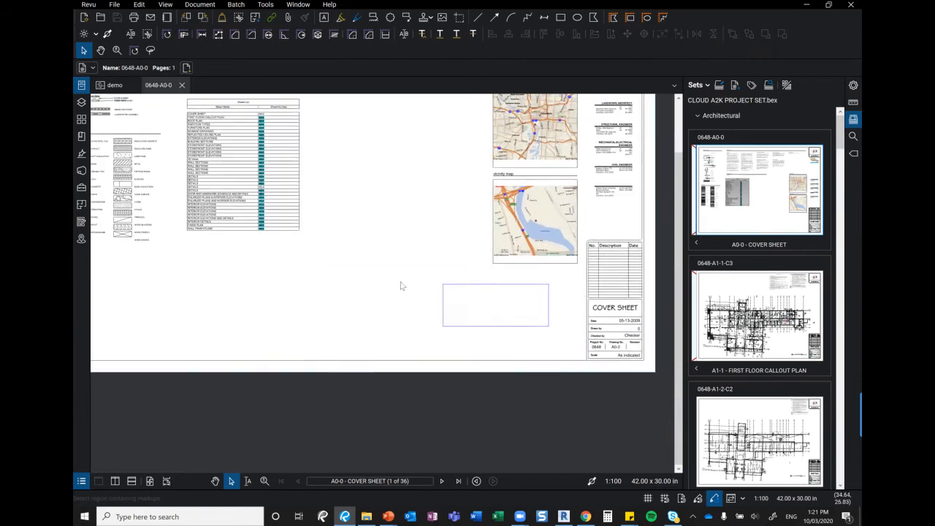
{"action": "scroll", "coordinate": [596, 329], "scroll_direction": "up", "scroll_amount": 2}
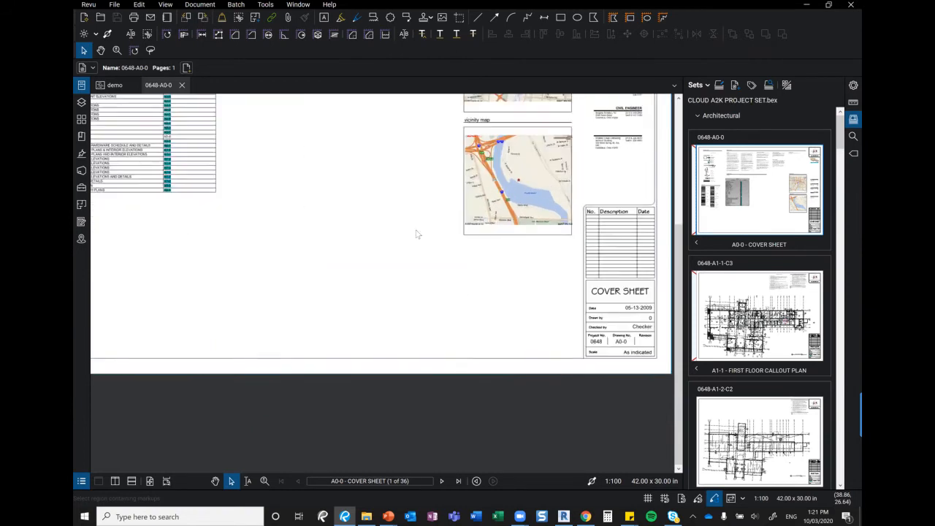
{"action": "left_click", "coordinate": [236, 4]}
Batch link the current set using the A0-0 drawing number region, creating 446 hyperlinks
{"action": "mouse_move", "coordinate": [243, 96]}
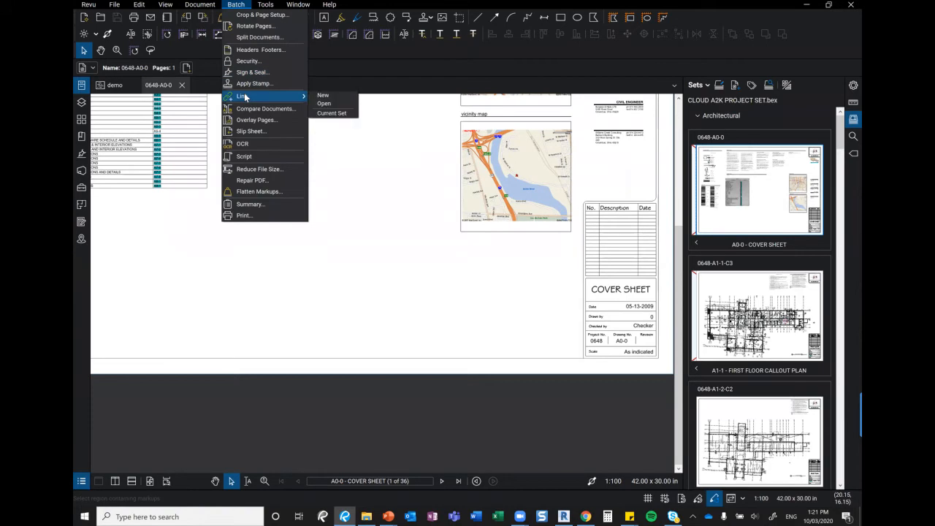
{"action": "left_click", "coordinate": [332, 113]}
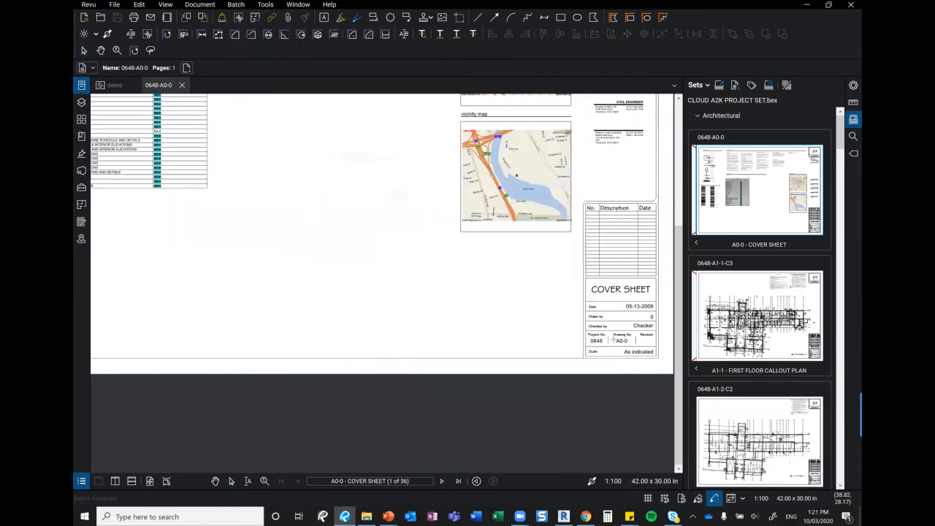
{"action": "left_click_drag", "start_coordinate": [608, 337], "coordinate": [637, 349]}
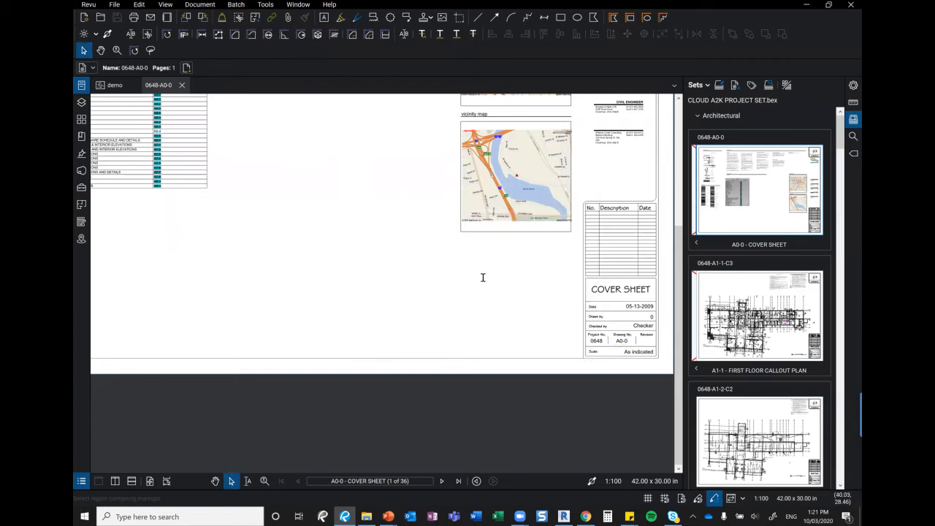
{"action": "left_click", "coordinate": [509, 290]}
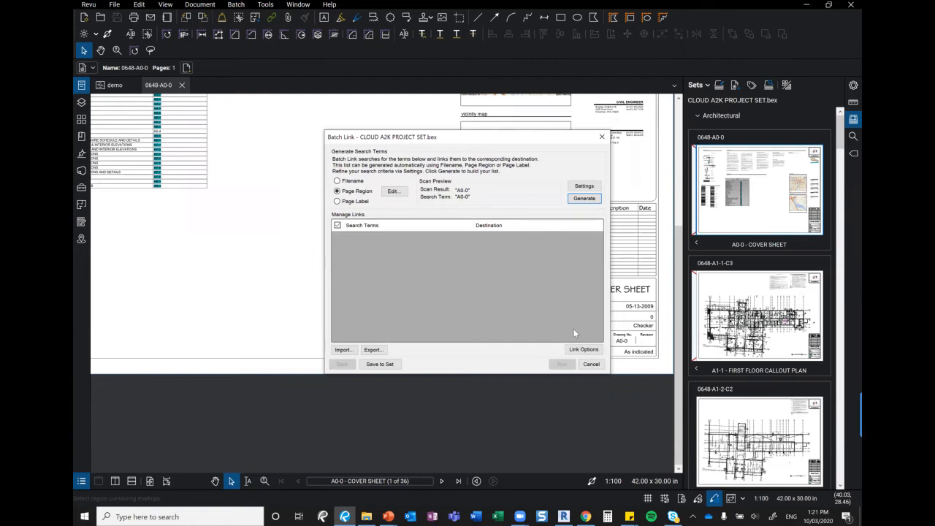
{"action": "left_click", "coordinate": [583, 349]}
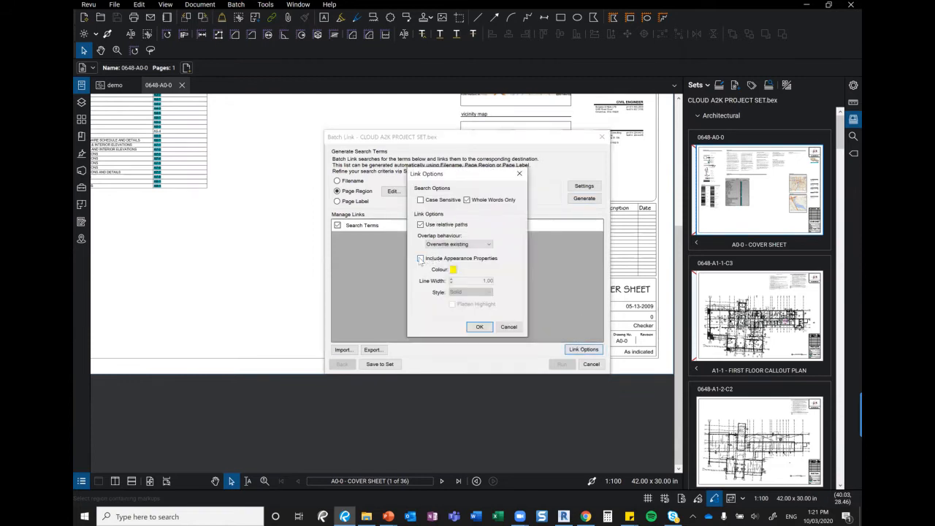
{"action": "left_click", "coordinate": [473, 327]}
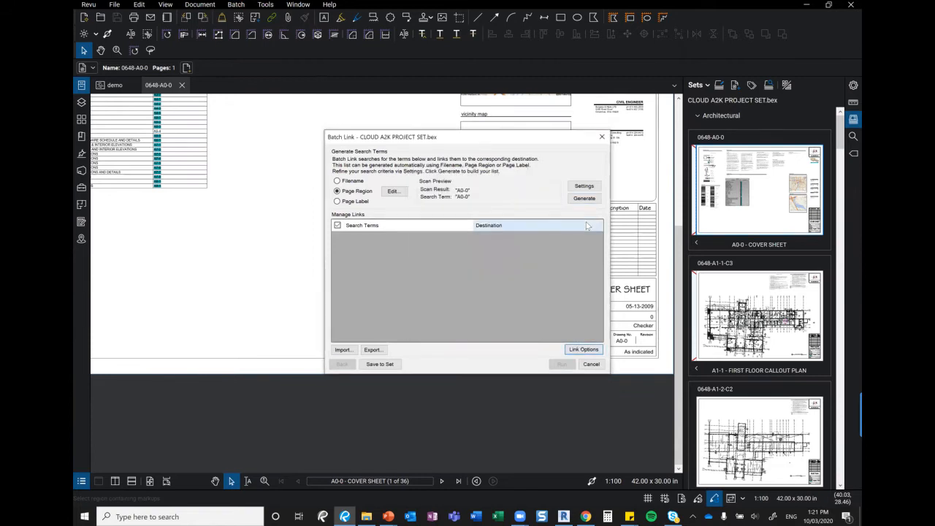
{"action": "left_click", "coordinate": [587, 200]}
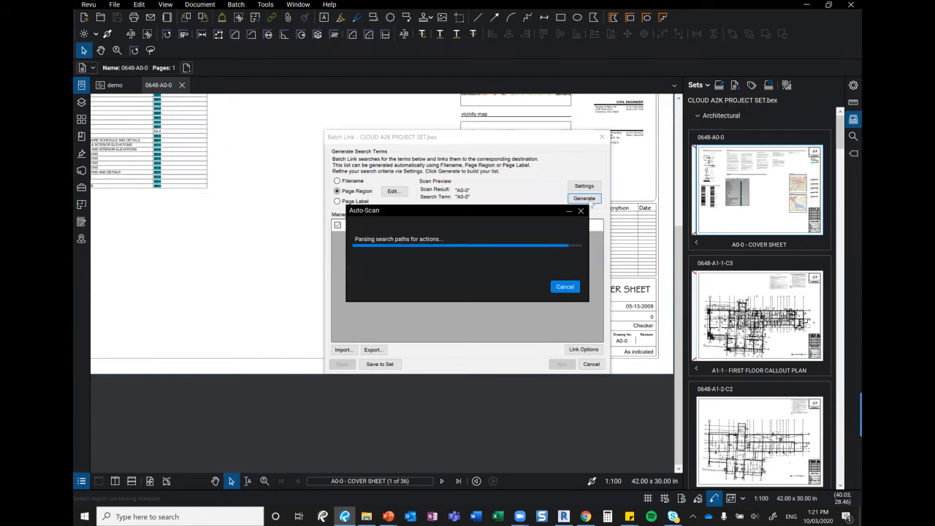
{"action": "left_click", "coordinate": [562, 364]}
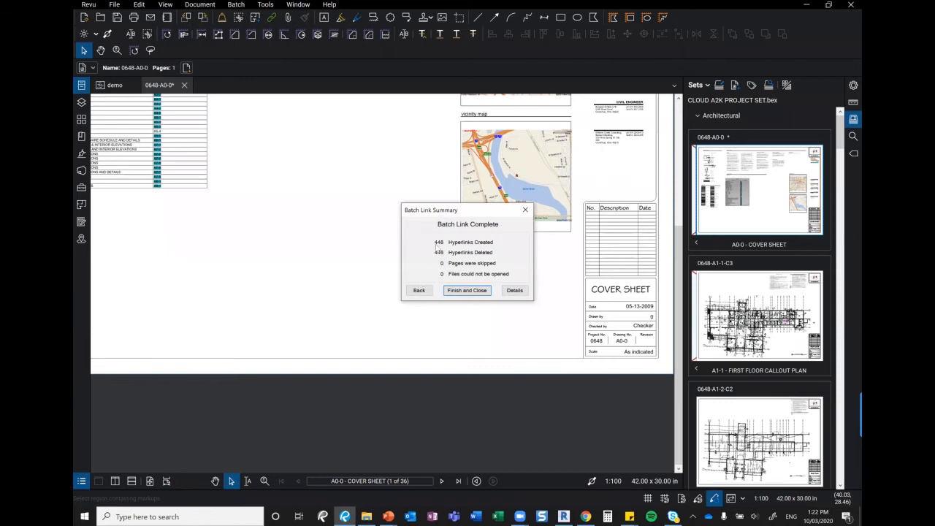
{"action": "left_click", "coordinate": [465, 290]}
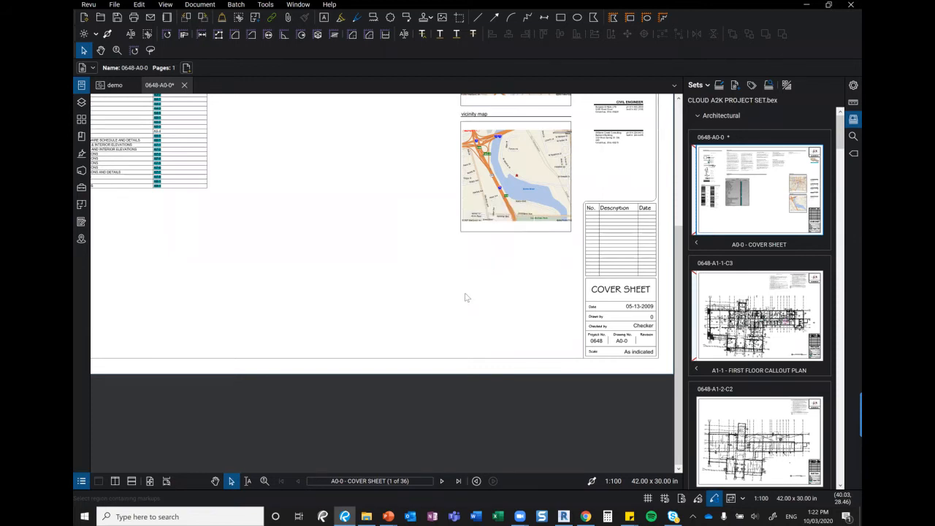
Test links: index to A7-1, A1-2 roof plan, section callout to details, Project No. back to cover
{"action": "left_click", "coordinate": [157, 152]}
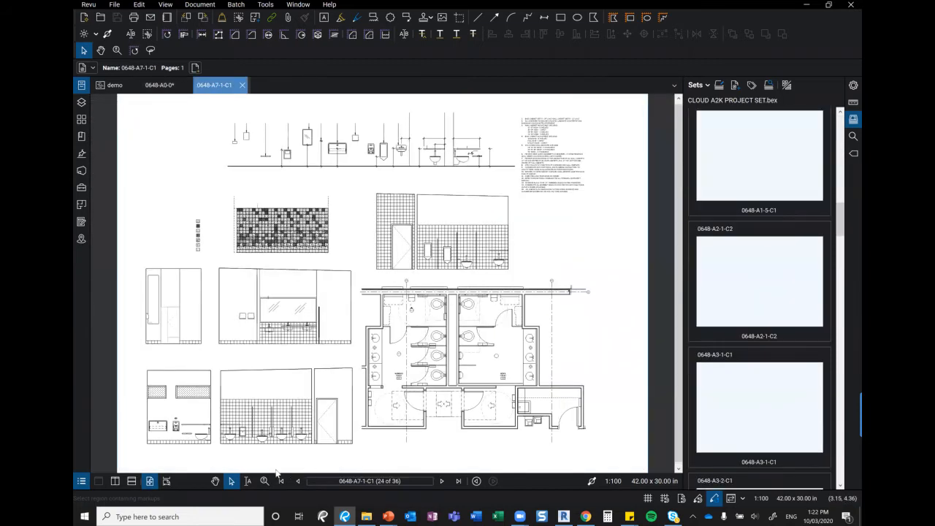
{"action": "left_click", "coordinate": [280, 480]}
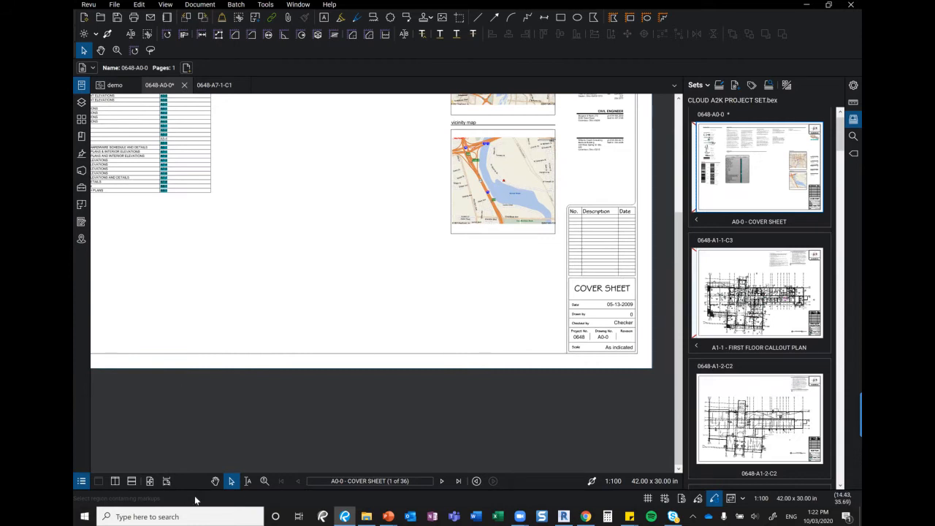
{"action": "left_click", "coordinate": [215, 482]}
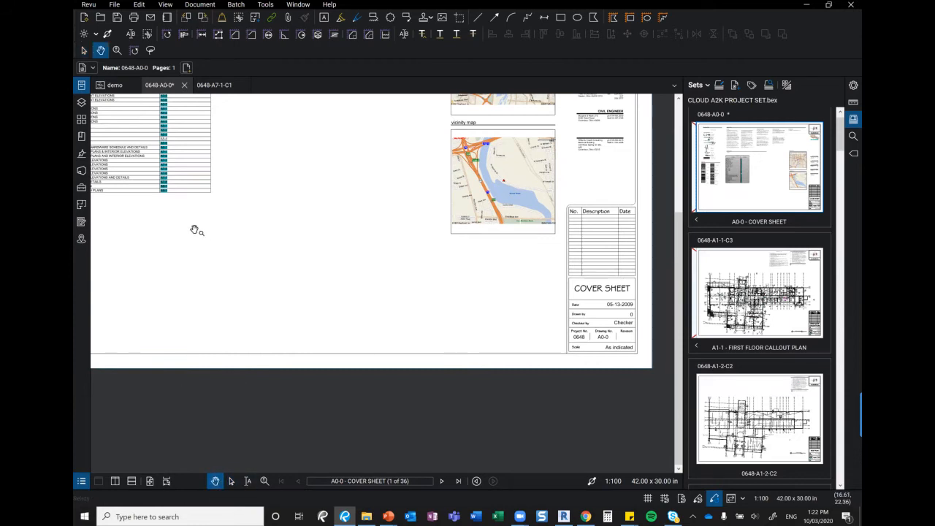
{"action": "left_click_drag", "start_coordinate": [290, 162], "coordinate": [309, 198]}
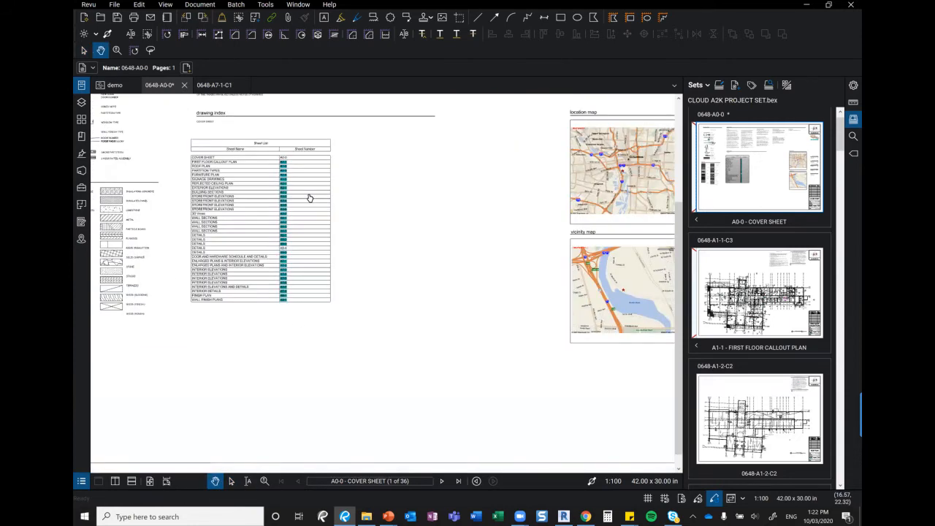
{"action": "left_click", "coordinate": [309, 193]}
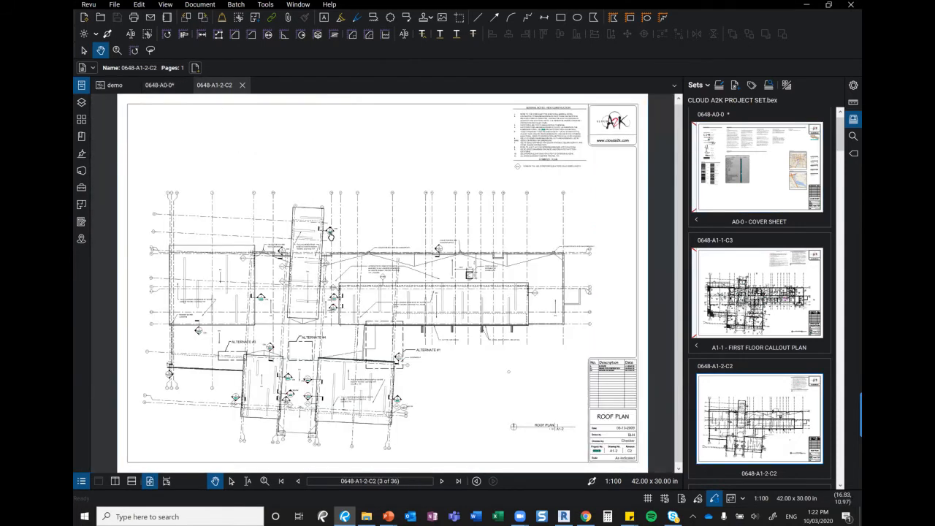
{"action": "left_click", "coordinate": [330, 231]}
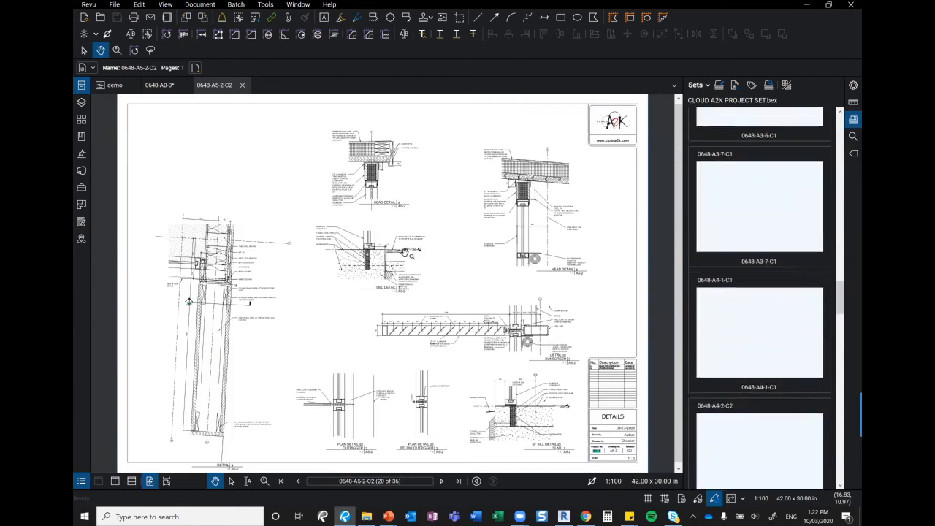
{"action": "left_click", "coordinate": [597, 453]}
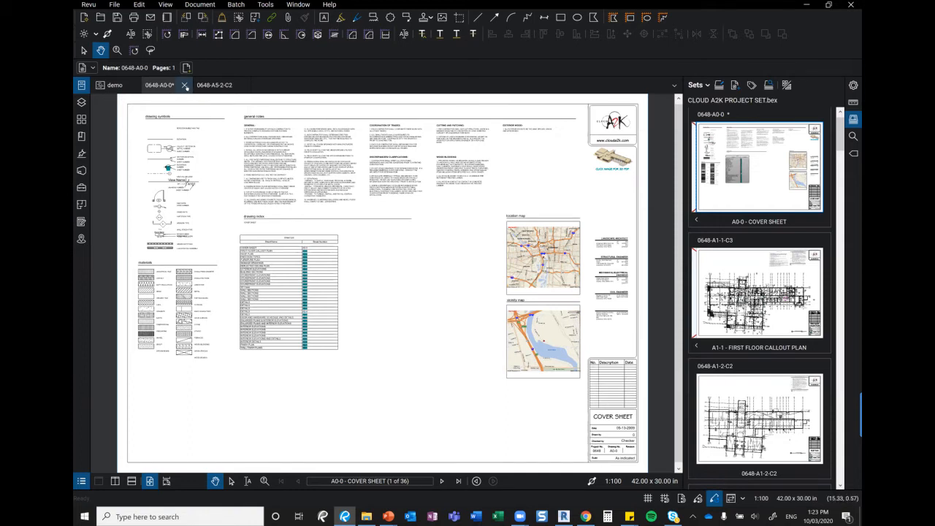
Close the cover sheet without saving, then the details sheet and the demo project browser
{"action": "left_click", "coordinate": [186, 86]}
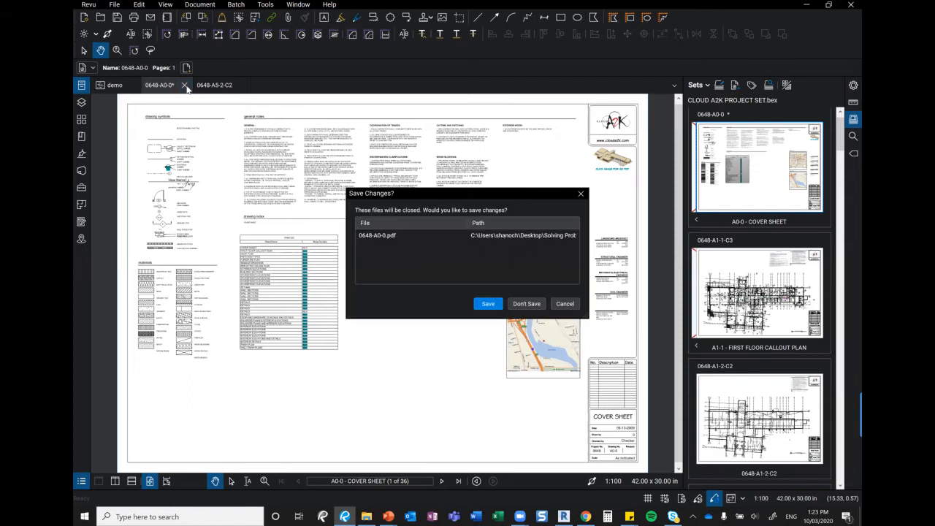
{"action": "left_click", "coordinate": [526, 303]}
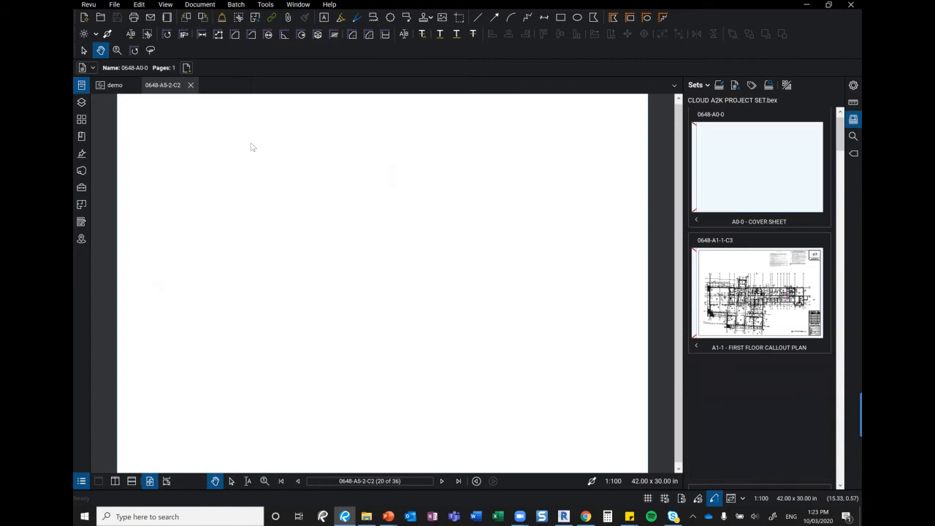
{"action": "left_click", "coordinate": [190, 85]}
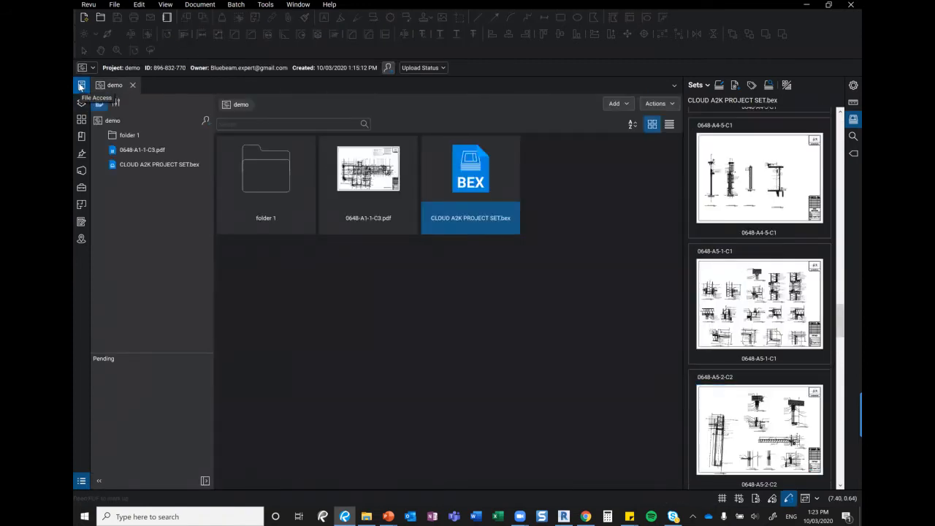
{"action": "left_click", "coordinate": [81, 170]}
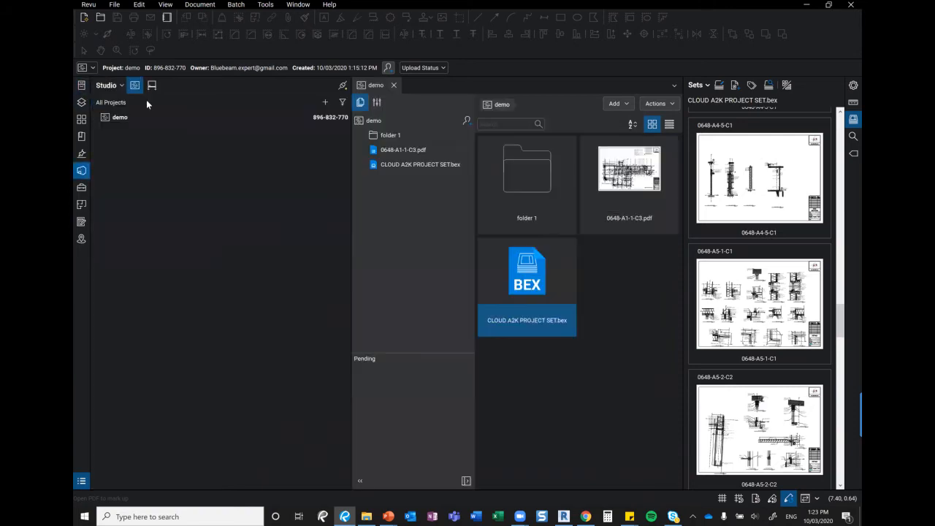
{"action": "left_click", "coordinate": [393, 85]}
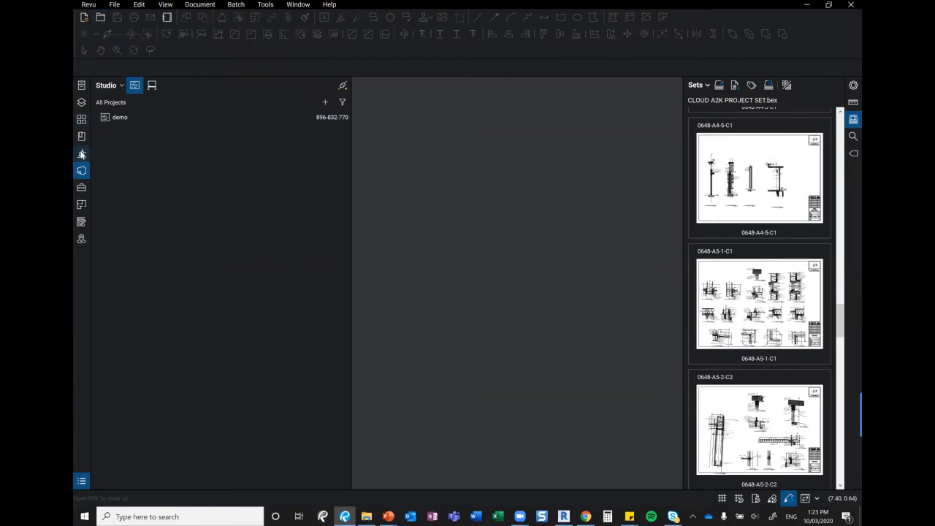
Open the A1-1 First Floor Callout Plan sheet from the File Access list
{"action": "left_click", "coordinate": [81, 86]}
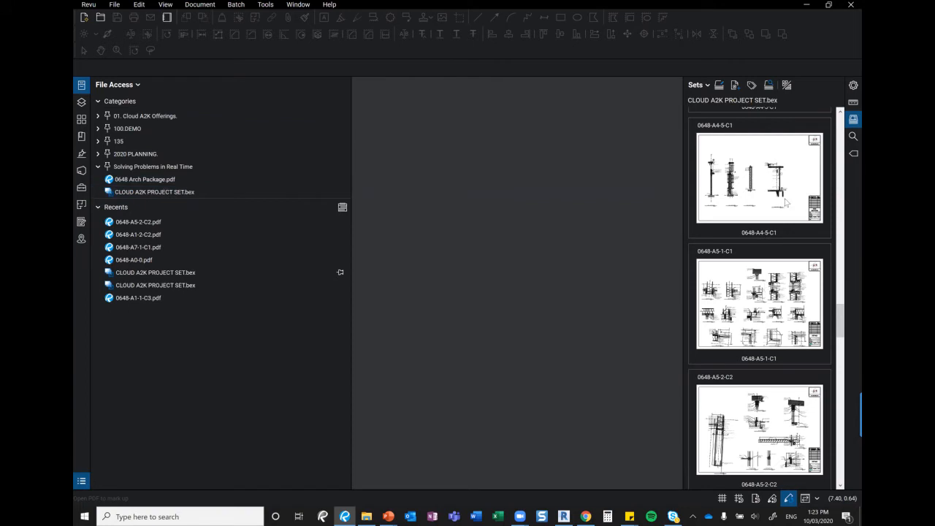
{"action": "scroll", "coordinate": [777, 197], "scroll_direction": "up", "scroll_amount": 5}
{"action": "scroll", "coordinate": [775, 197], "scroll_direction": "up", "scroll_amount": 10}
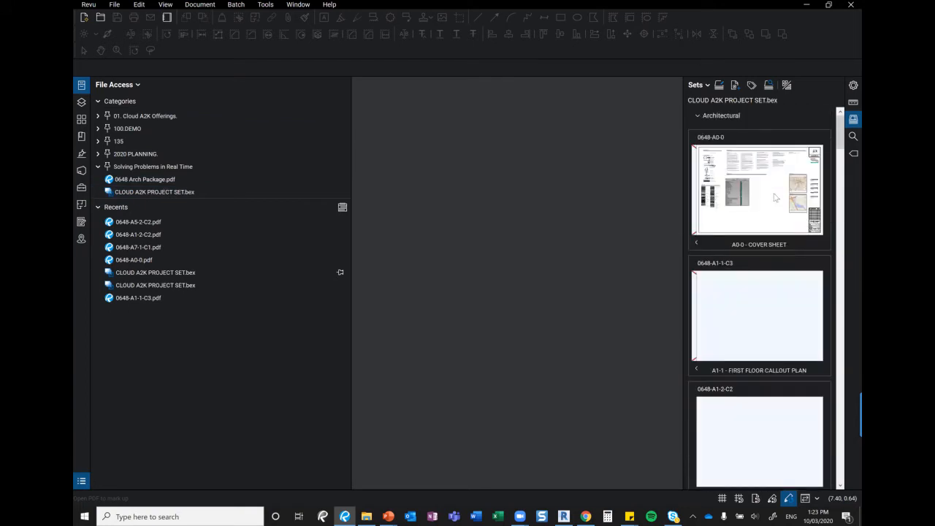
{"action": "left_click", "coordinate": [742, 327]}
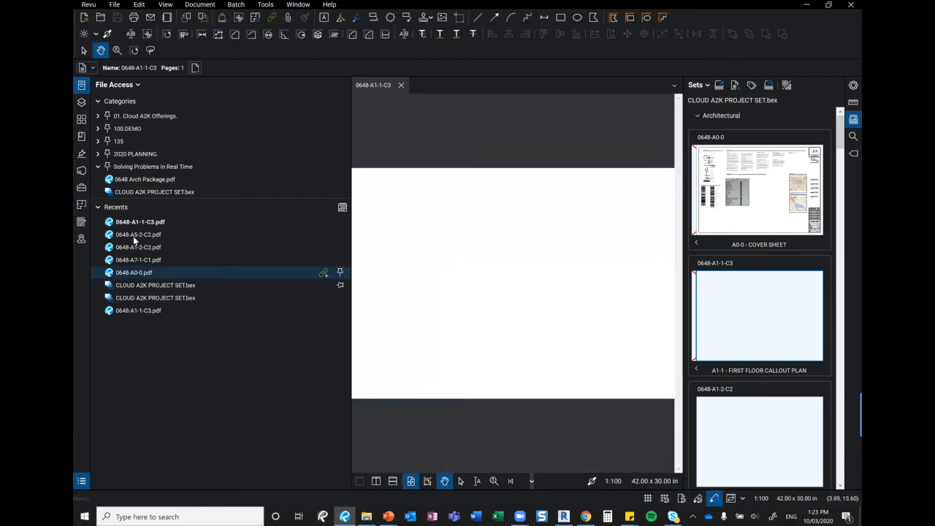
Hide the File Access and Sets panels (Alt+2) so the callout plan fills the workspace
{"action": "left_click", "coordinate": [81, 89]}
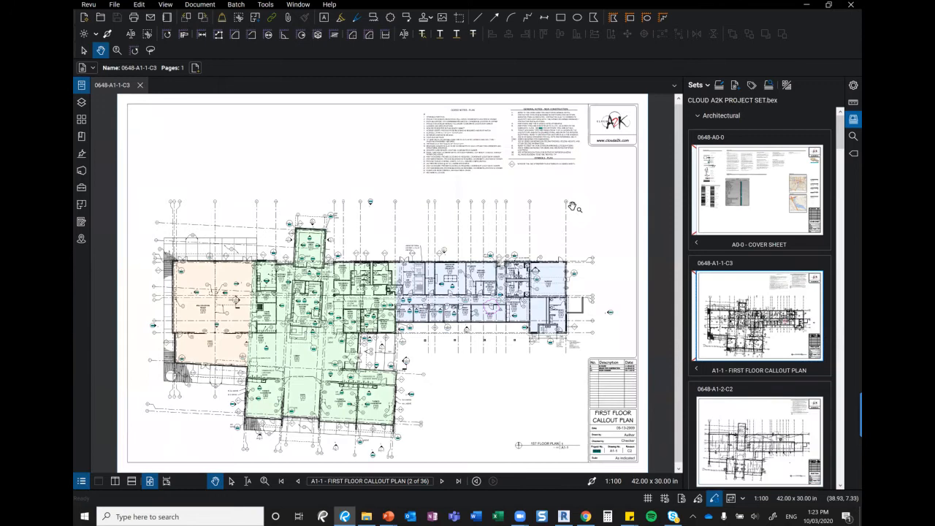
{"action": "key", "text": "alt+2"}
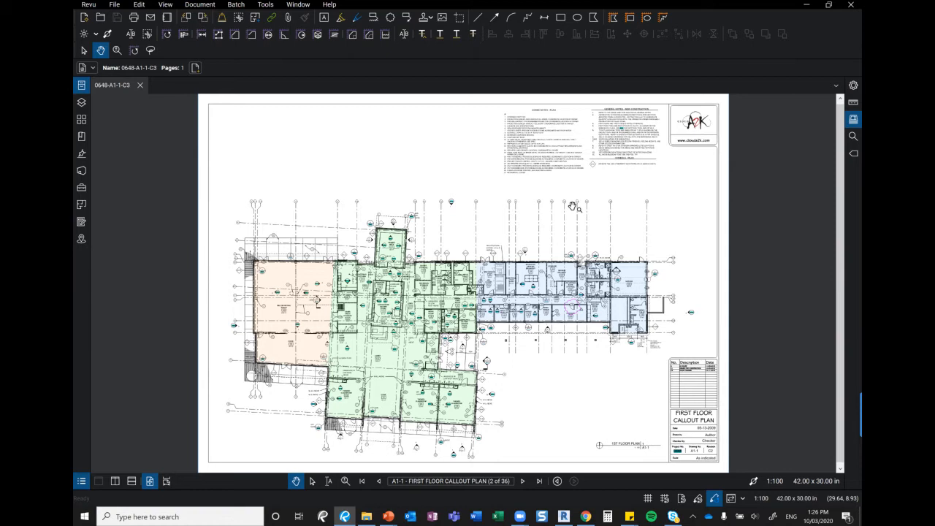
Export the MARKUP STD_A2K tool set from the Tool Chest and save it as a file
{"action": "left_click", "coordinate": [82, 188]}
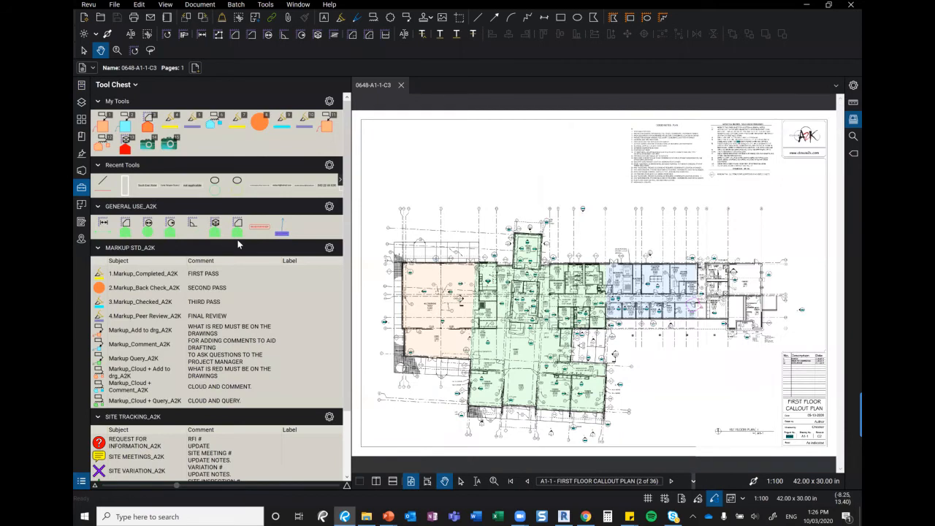
{"action": "left_click", "coordinate": [264, 4]}
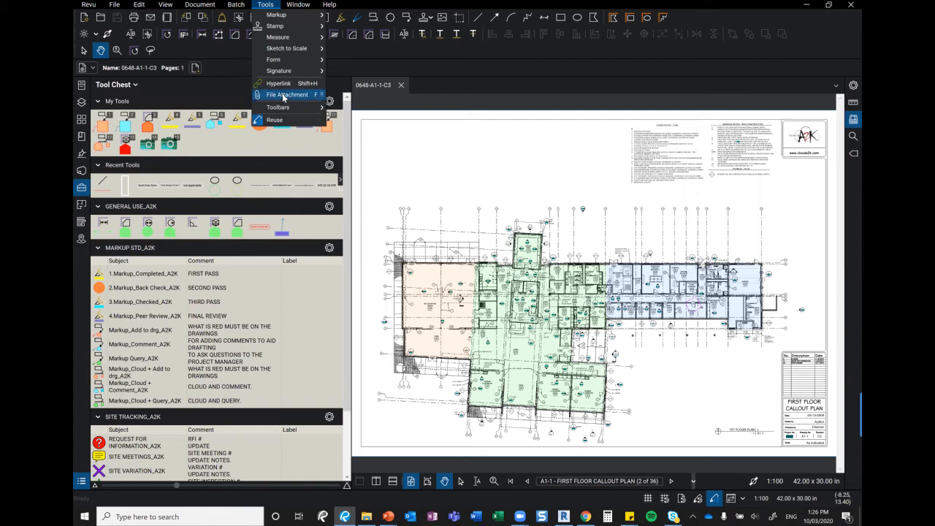
{"action": "left_click", "coordinate": [329, 249]}
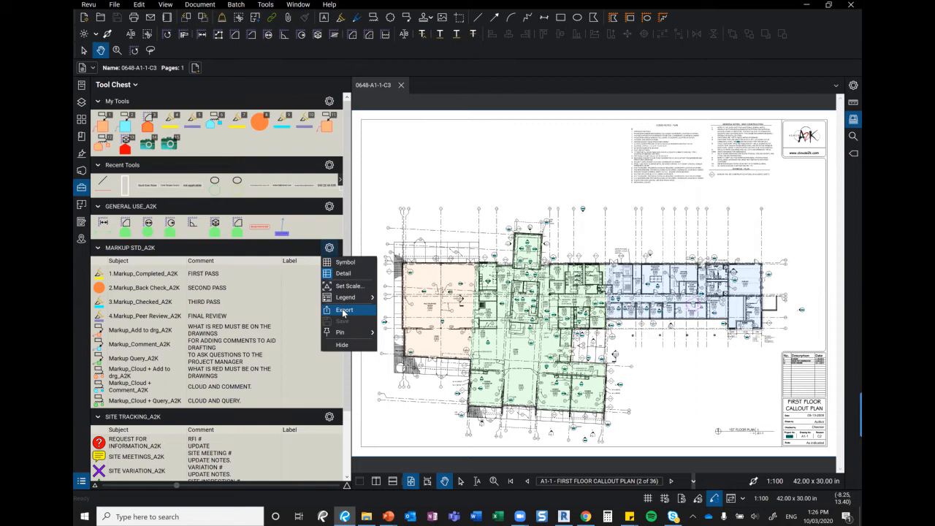
{"action": "left_click", "coordinate": [260, 6]}
{"action": "left_click", "coordinate": [263, 5]}
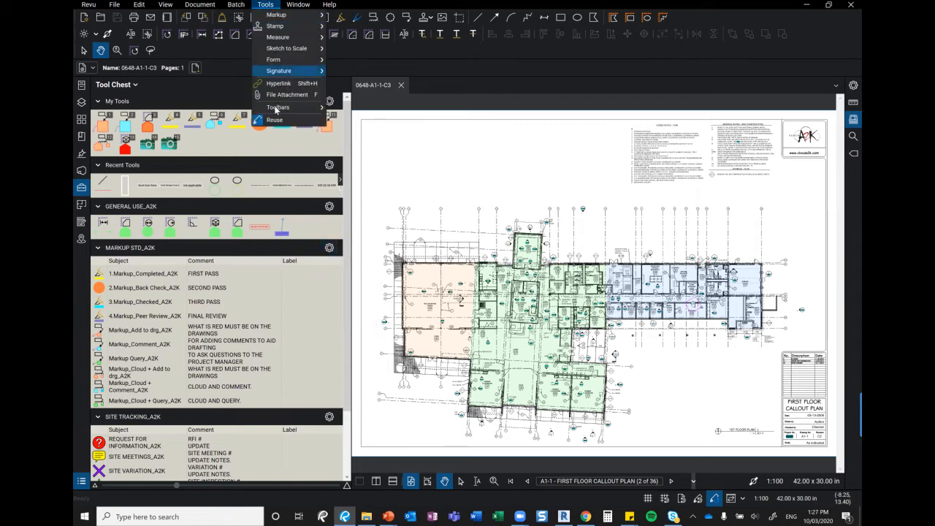
{"action": "left_click", "coordinate": [262, 6]}
{"action": "left_click", "coordinate": [265, 5]}
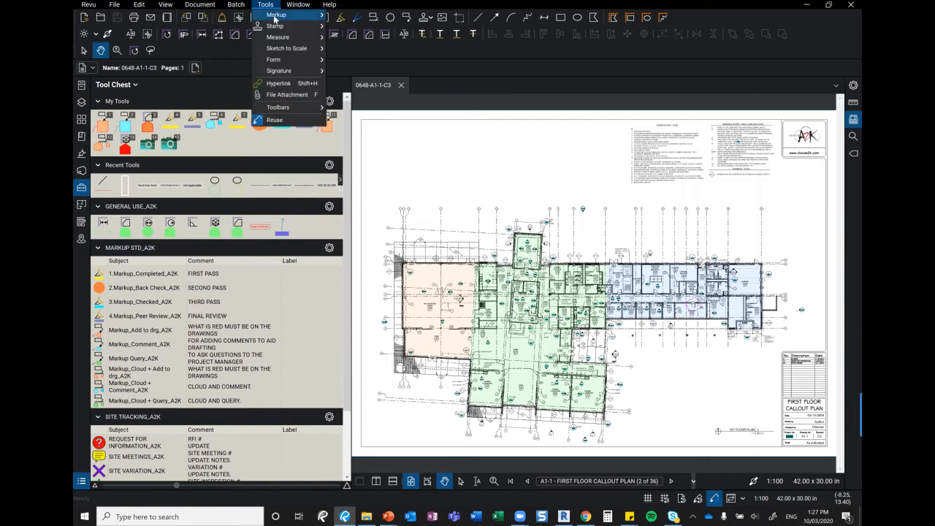
{"action": "mouse_move", "coordinate": [275, 19]}
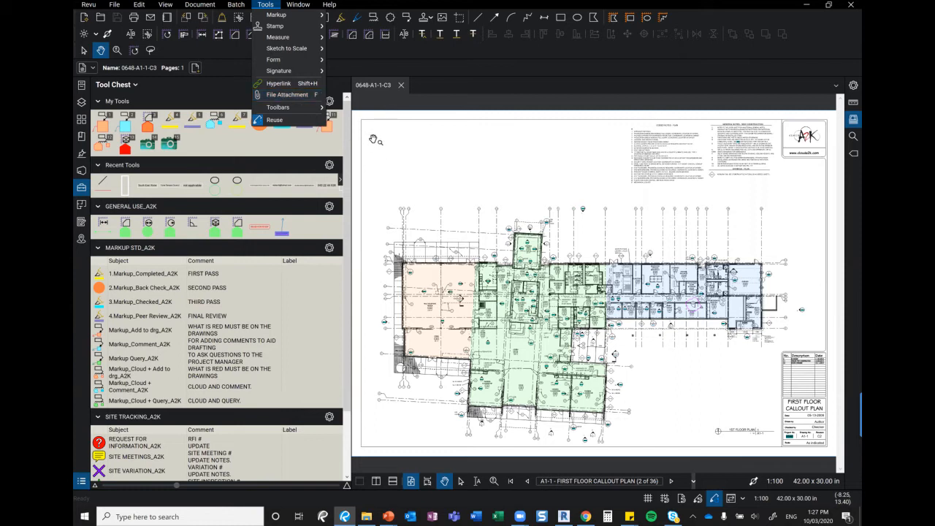
{"action": "left_click", "coordinate": [299, 212]}
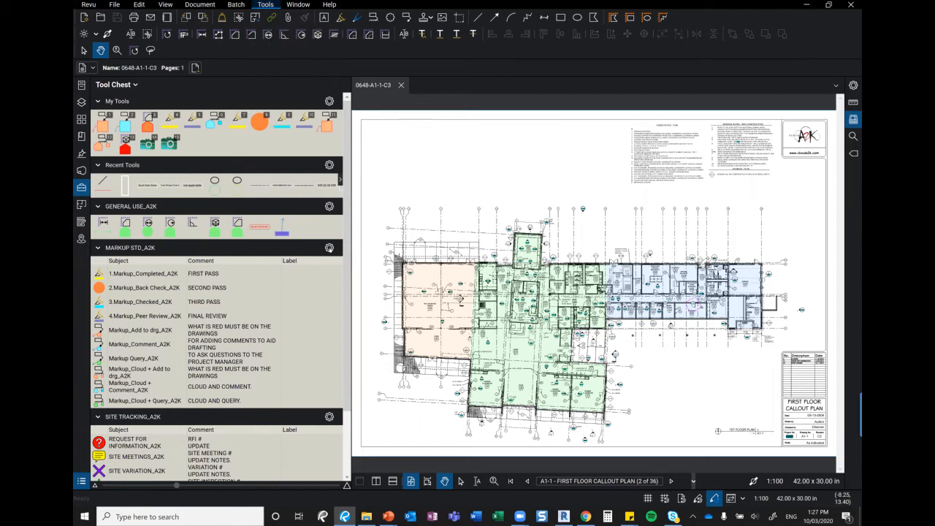
{"action": "left_click", "coordinate": [330, 247]}
{"action": "left_click", "coordinate": [351, 310]}
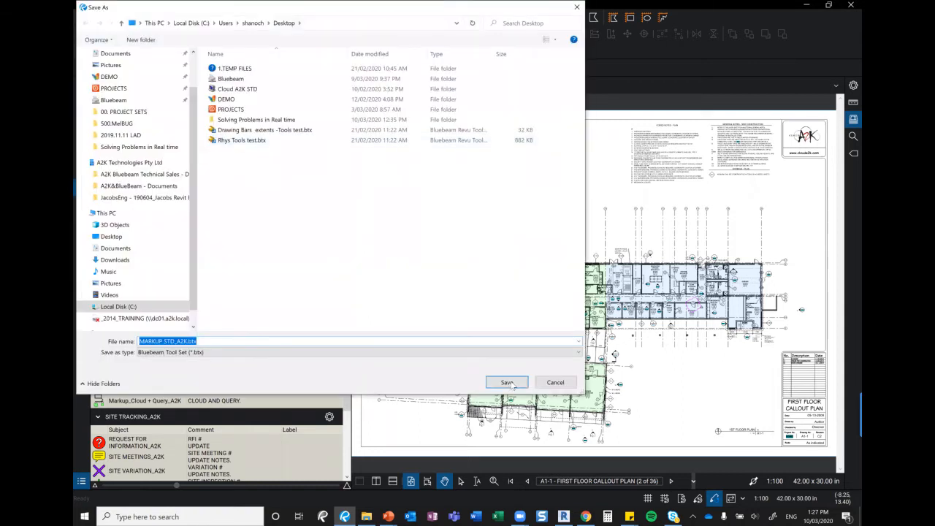
{"action": "left_click", "coordinate": [509, 382]}
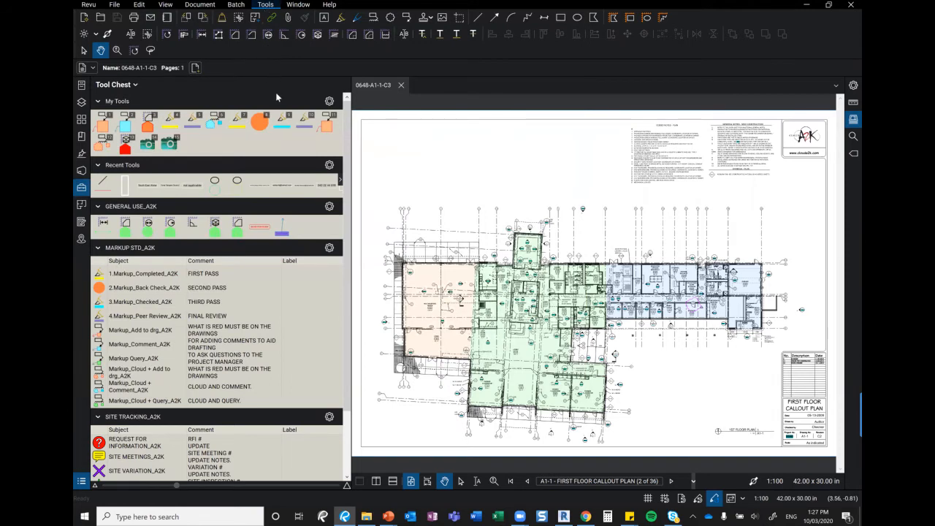
Attach MARKUP STD_A2K.btx near the sheet's top-left corner, then fit the full page in view
{"action": "left_click", "coordinate": [276, 93]}
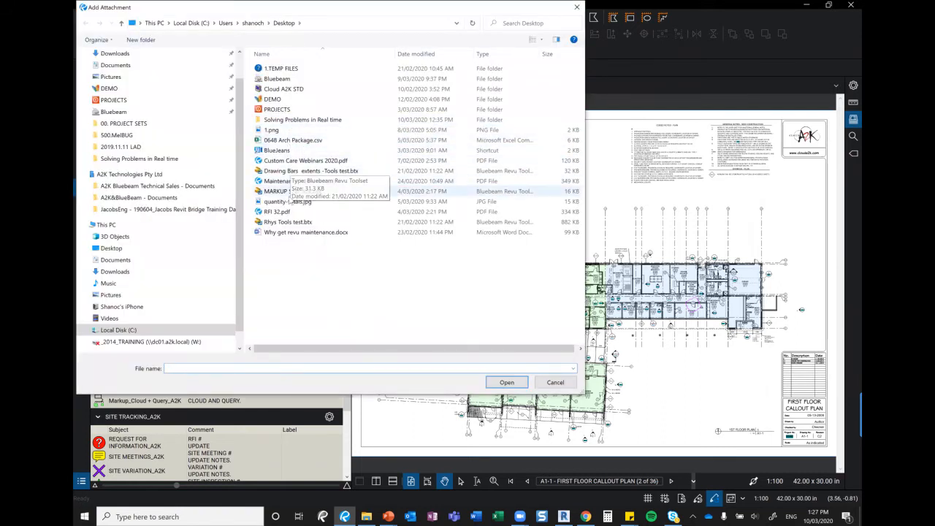
{"action": "left_click", "coordinate": [291, 190]}
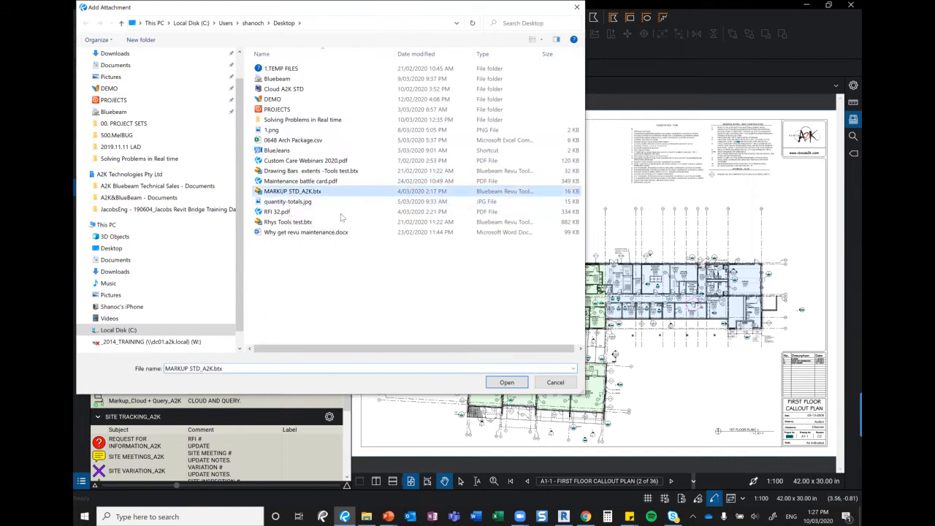
{"action": "left_click", "coordinate": [505, 382]}
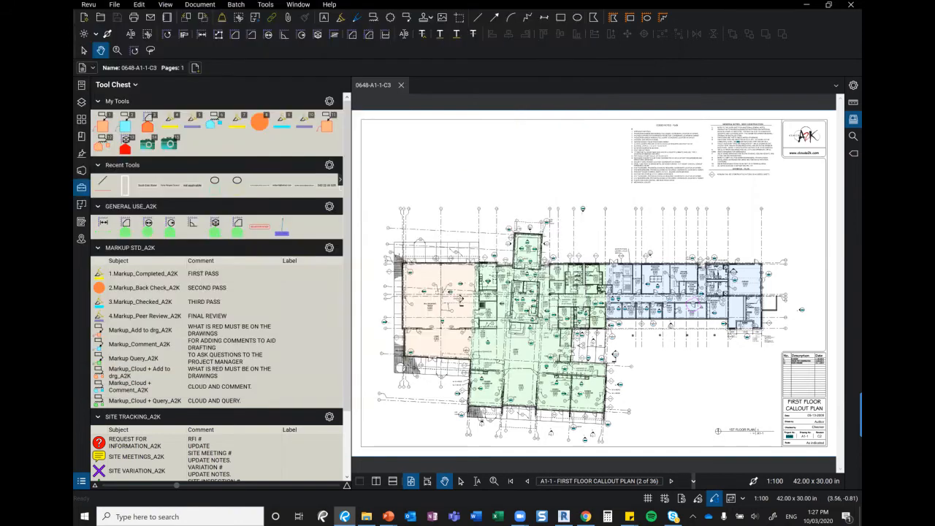
{"action": "left_click", "coordinate": [374, 136]}
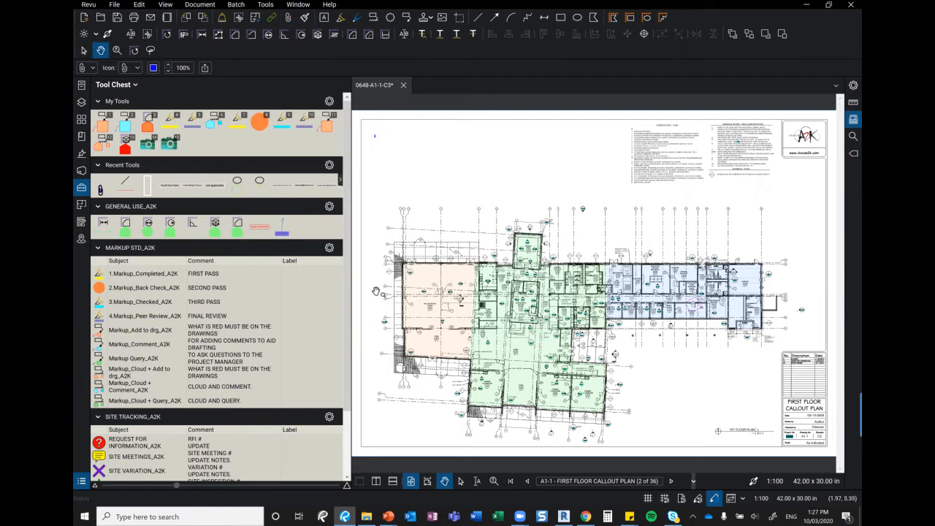
{"action": "left_click", "coordinate": [492, 481]}
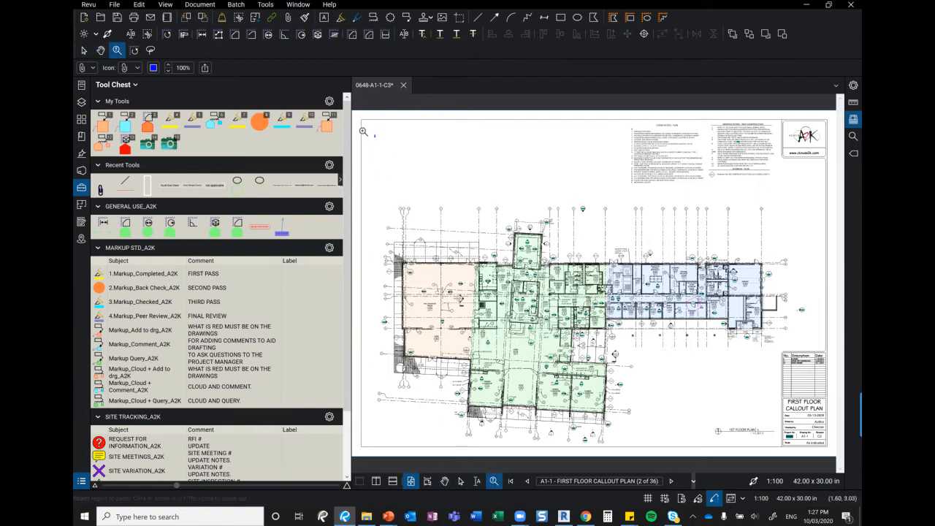
{"action": "left_click", "coordinate": [389, 149]}
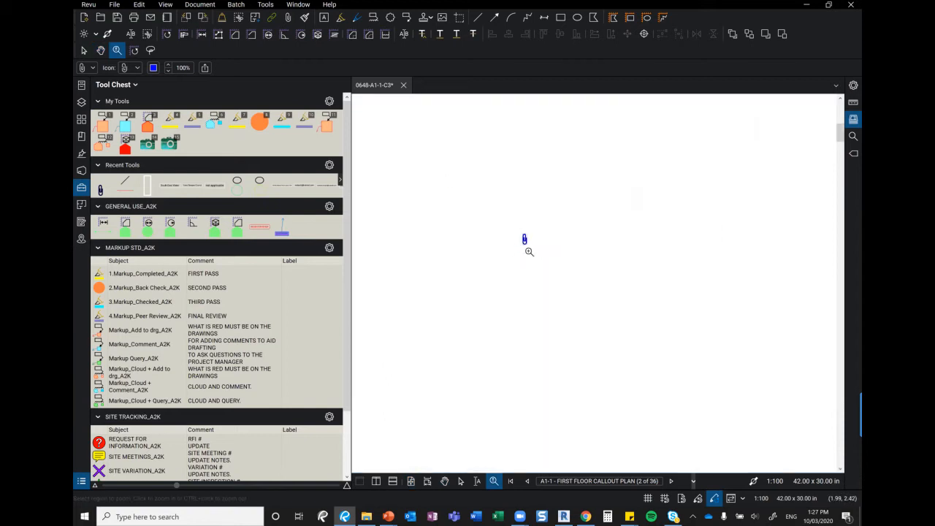
{"action": "left_click", "coordinate": [461, 480]}
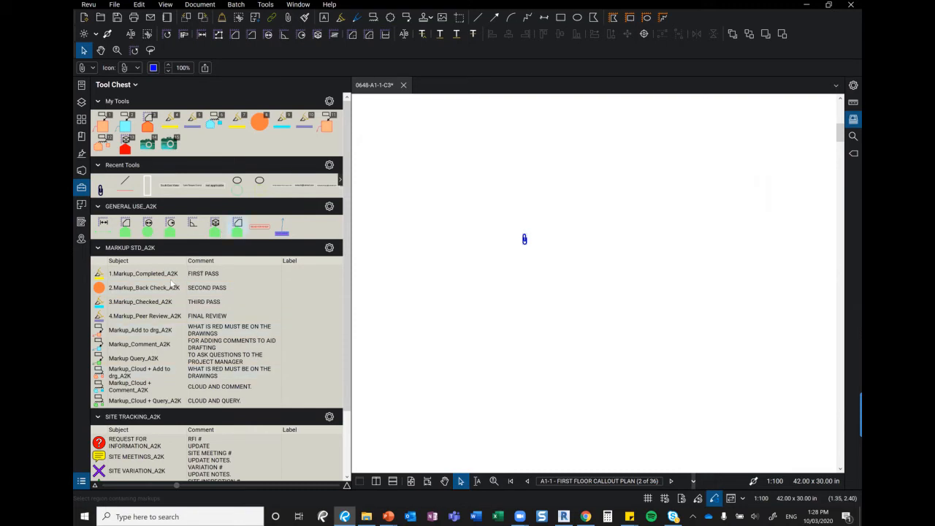
{"action": "left_click", "coordinate": [473, 456]}
{"action": "left_click", "coordinate": [411, 480]}
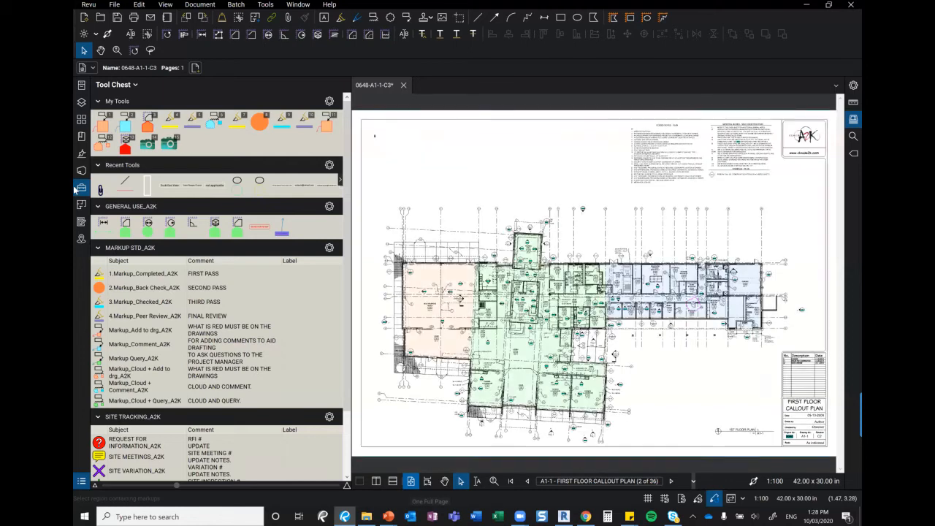
Swap the Tool Chest for the Markups List panel and enlarge it below the drawing
{"action": "left_click", "coordinate": [81, 480]}
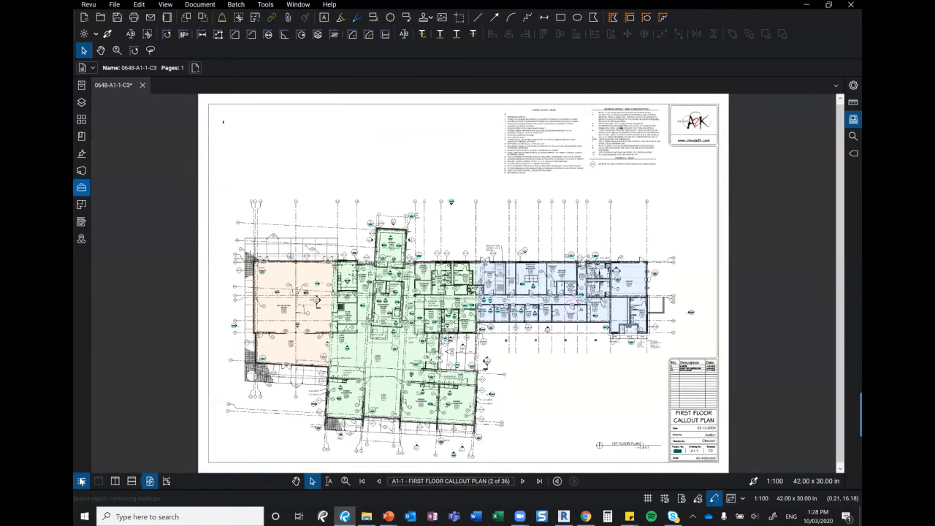
{"action": "left_click", "coordinate": [81, 480]}
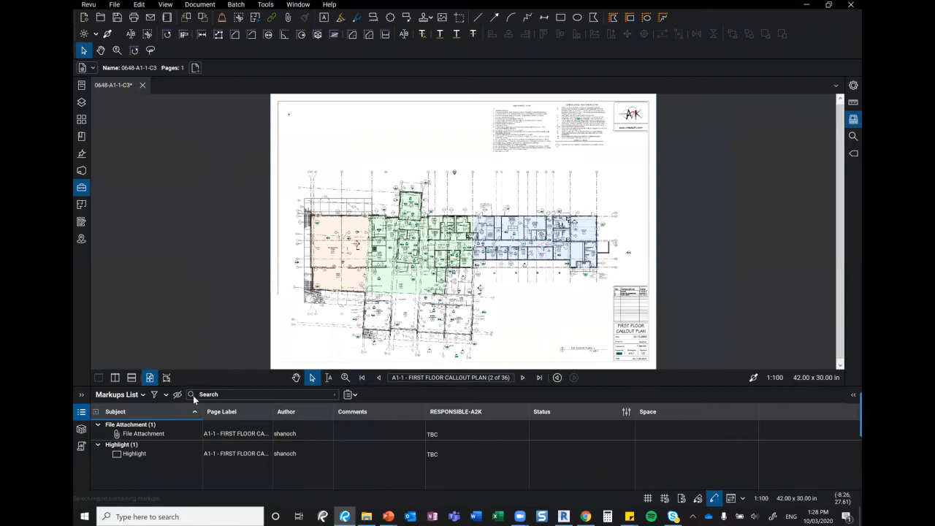
{"action": "left_click_drag", "start_coordinate": [197, 386], "coordinate": [194, 300]}
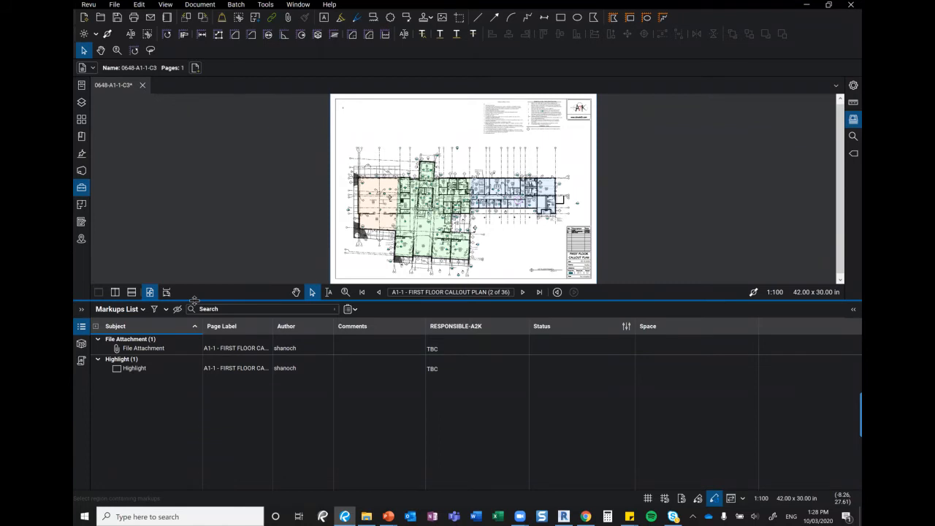
{"action": "left_click", "coordinate": [144, 309]}
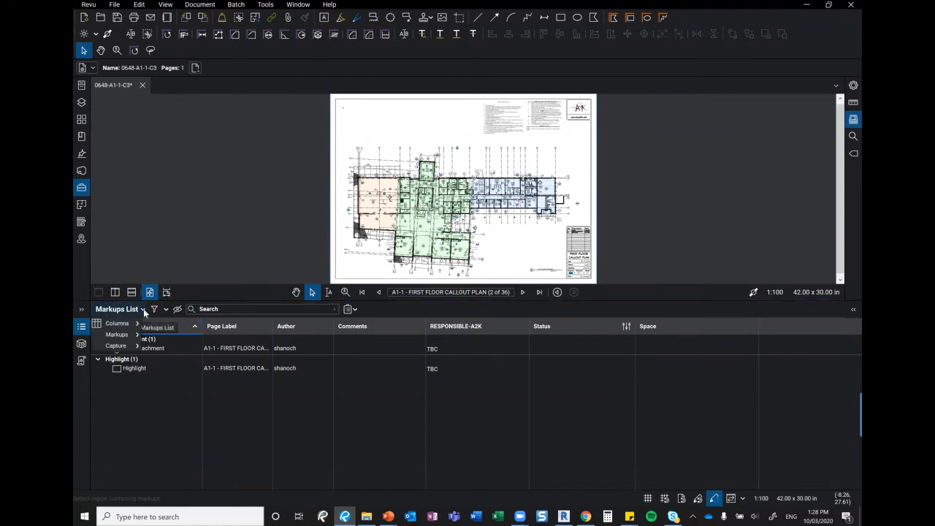
{"action": "mouse_move", "coordinate": [128, 325]}
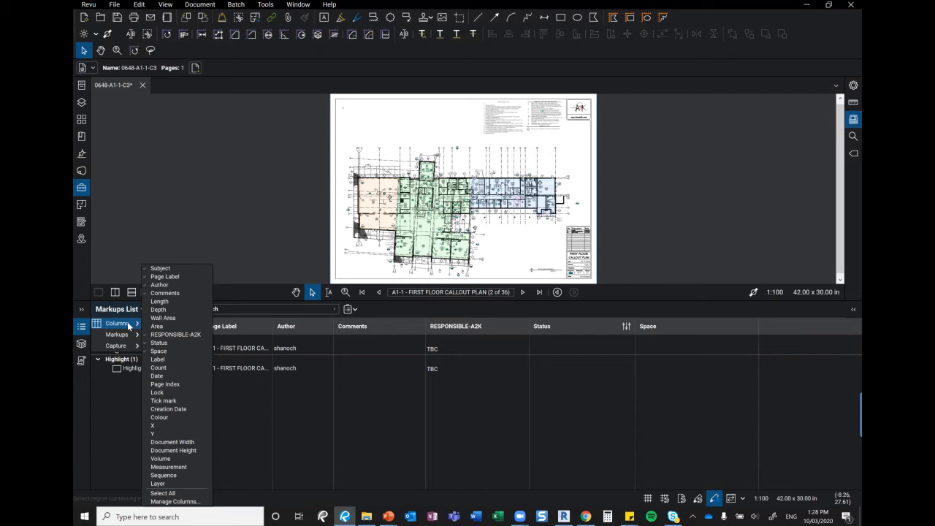
Check the Highlight markup's RESPONSIBLE-A2K choices, leaving it set to TBC
{"action": "left_click", "coordinate": [458, 372]}
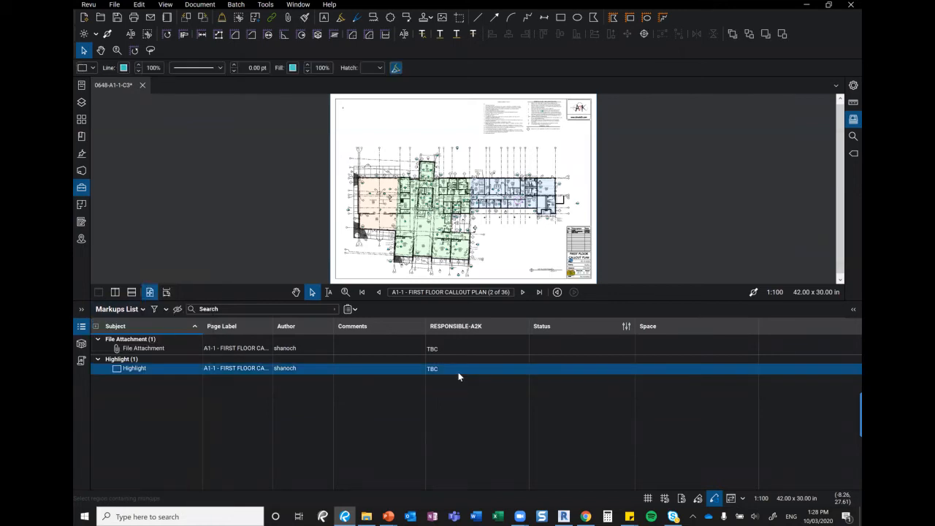
{"action": "left_click", "coordinate": [458, 371]}
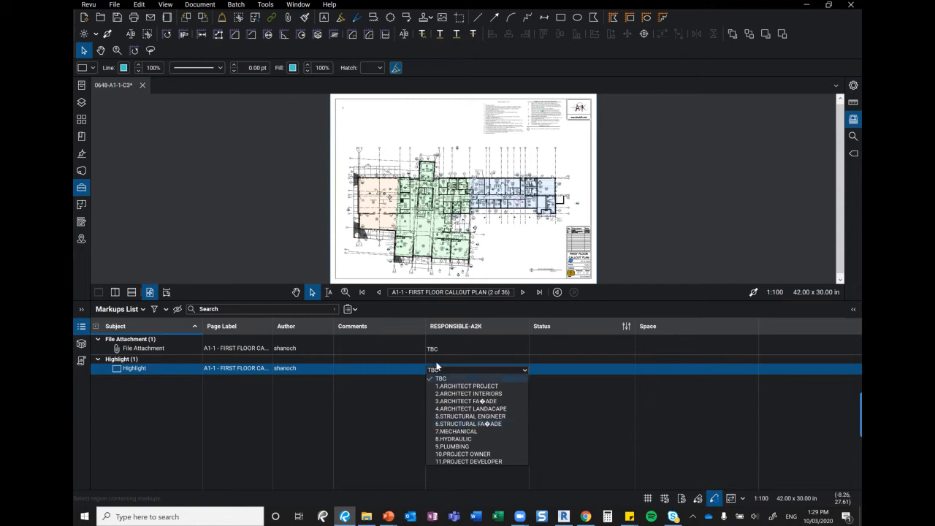
{"action": "left_click", "coordinate": [697, 153]}
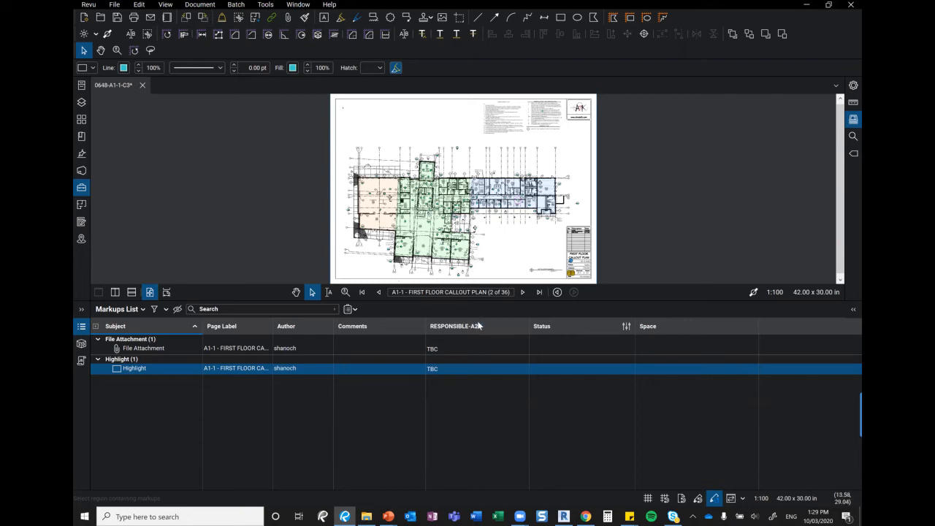
{"action": "left_click", "coordinate": [143, 310]}
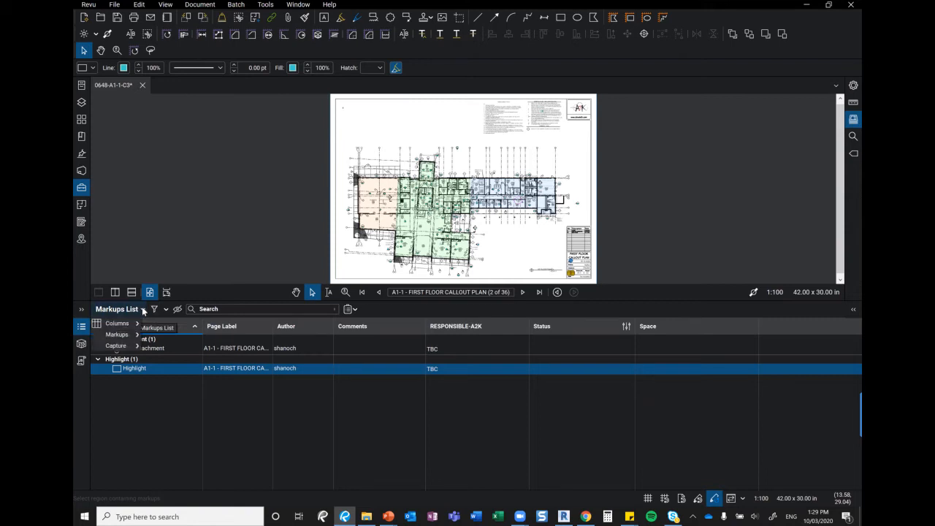
Open the RESPONSIBLE-A2K custom column in Manage Columns and review its 1.ARCHITECT PROJECT choice
{"action": "mouse_move", "coordinate": [135, 323]}
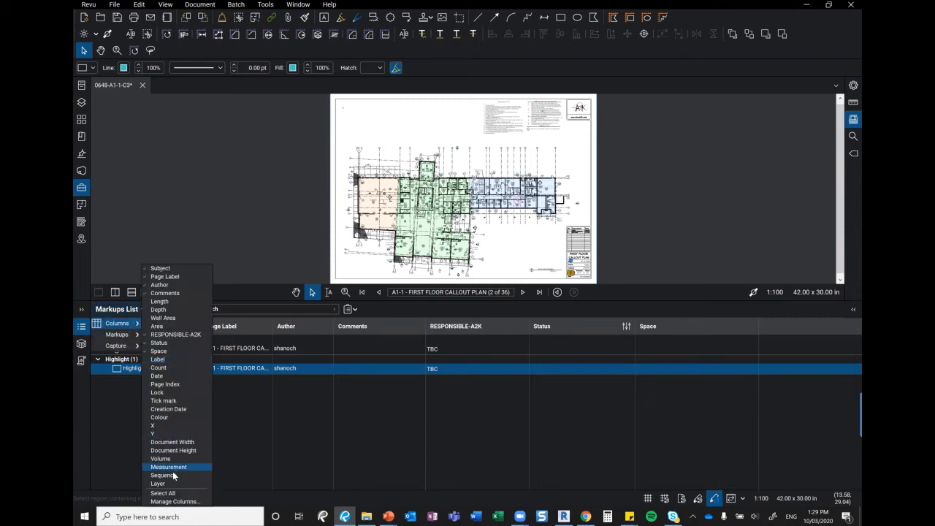
{"action": "left_click", "coordinate": [177, 501]}
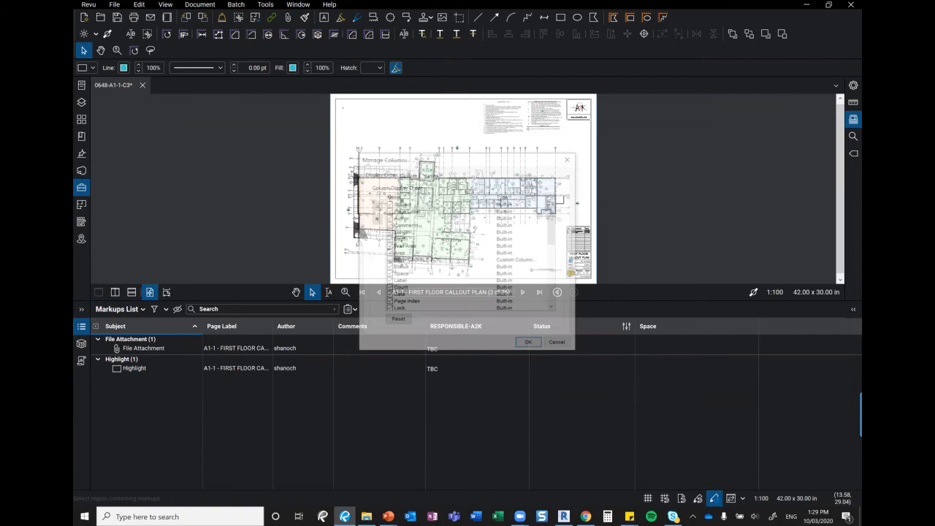
{"action": "left_click", "coordinate": [419, 174]}
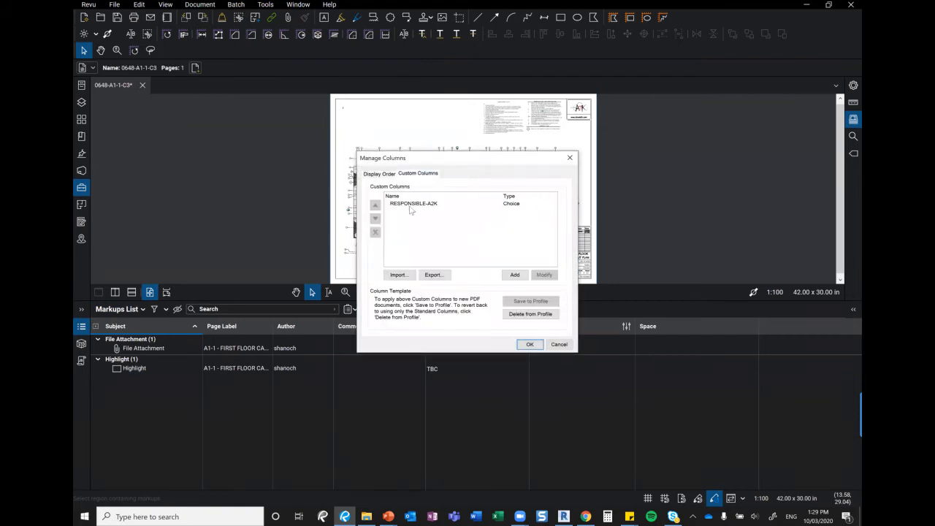
{"action": "left_click", "coordinate": [417, 206]}
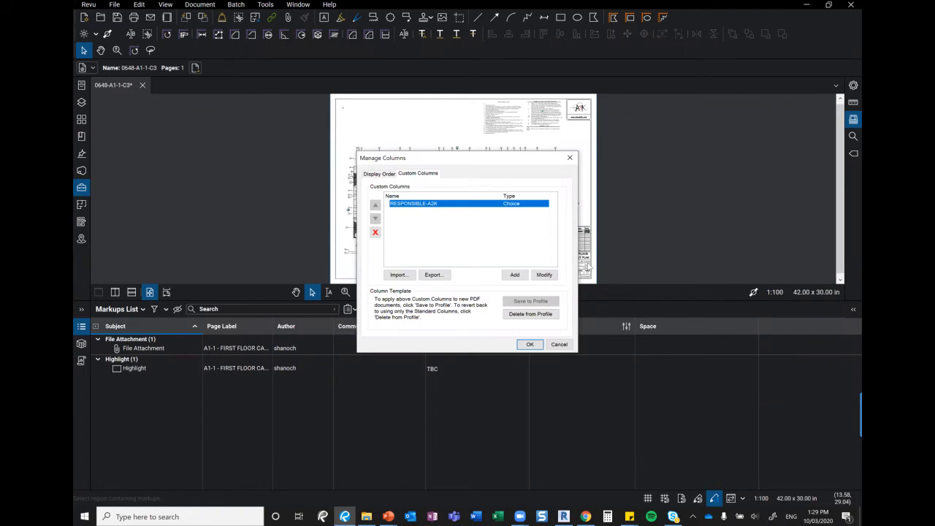
{"action": "left_click", "coordinate": [544, 276]}
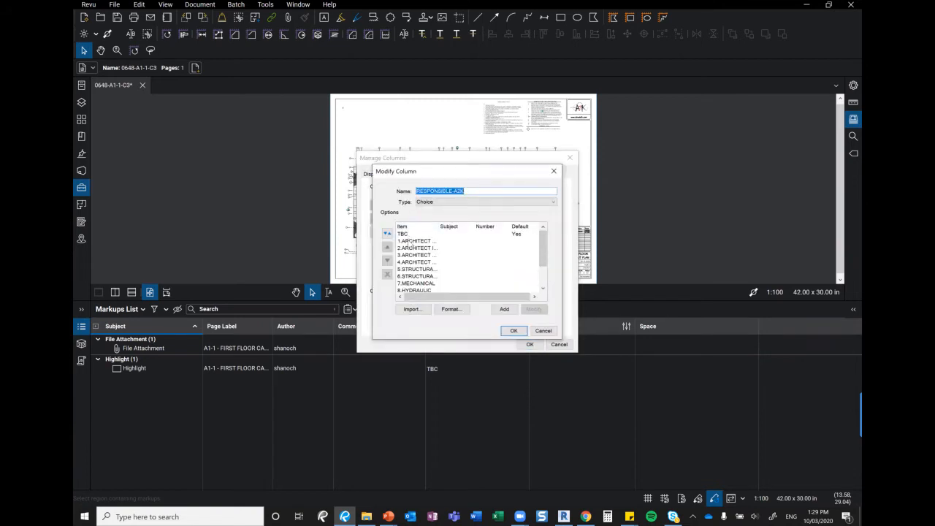
{"action": "left_click", "coordinate": [411, 241]}
{"action": "left_click", "coordinate": [538, 310]}
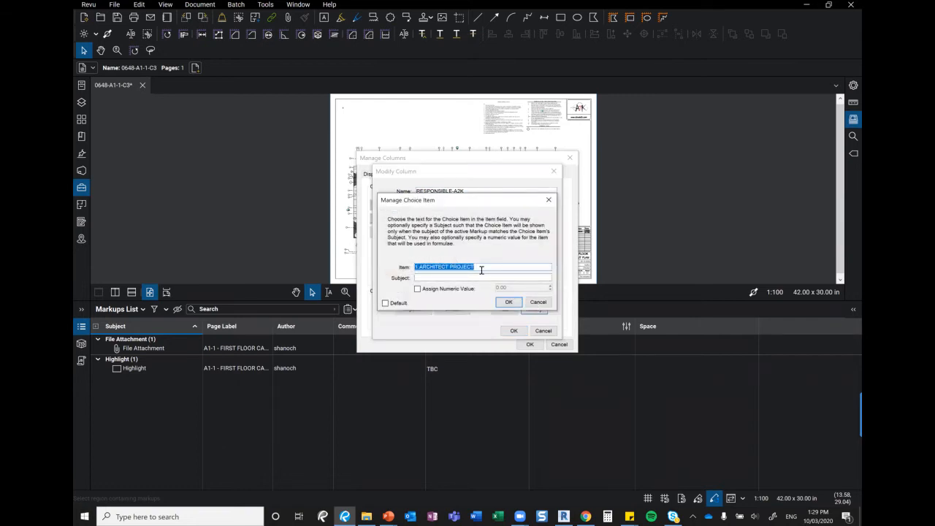
{"action": "left_click", "coordinate": [433, 278]}
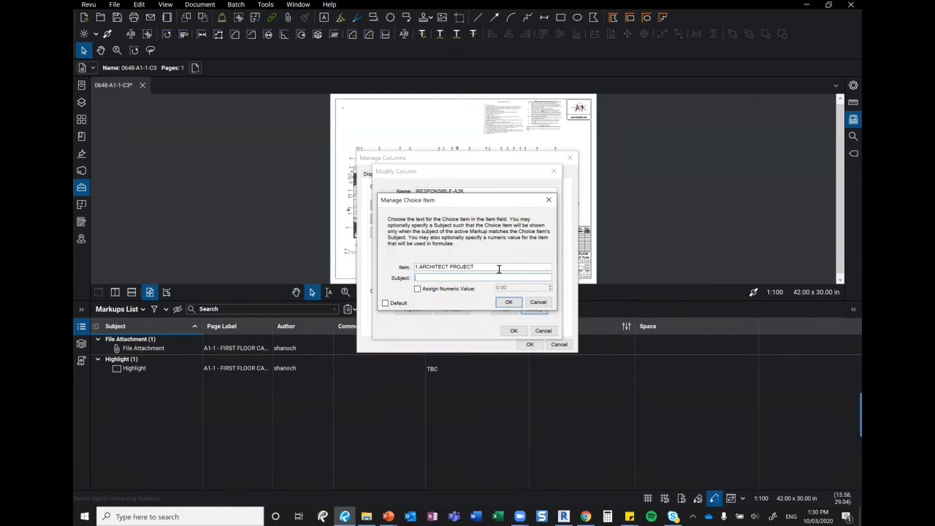
{"action": "left_click", "coordinate": [548, 200]}
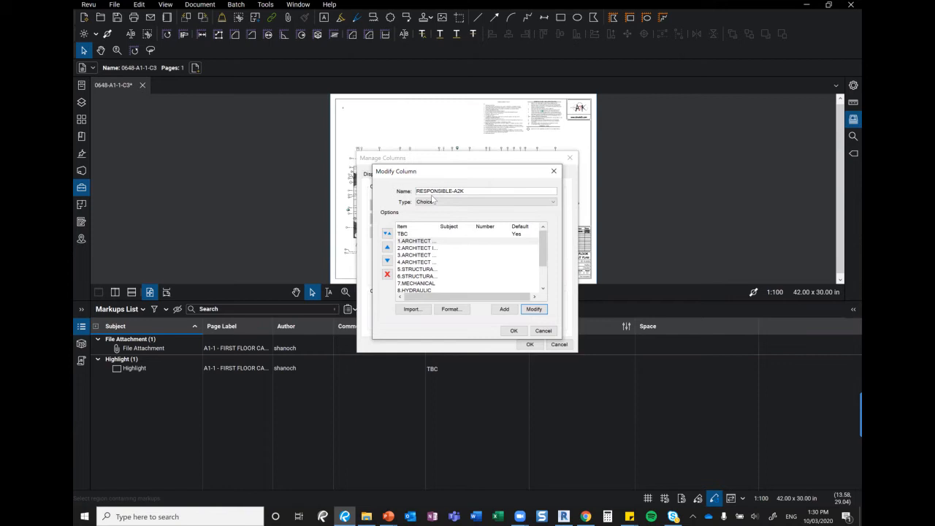
Keep the RESPONSIBLE-A2K column type as Choice and close both column dialogs
{"action": "left_click", "coordinate": [554, 172]}
{"action": "left_click", "coordinate": [544, 274]}
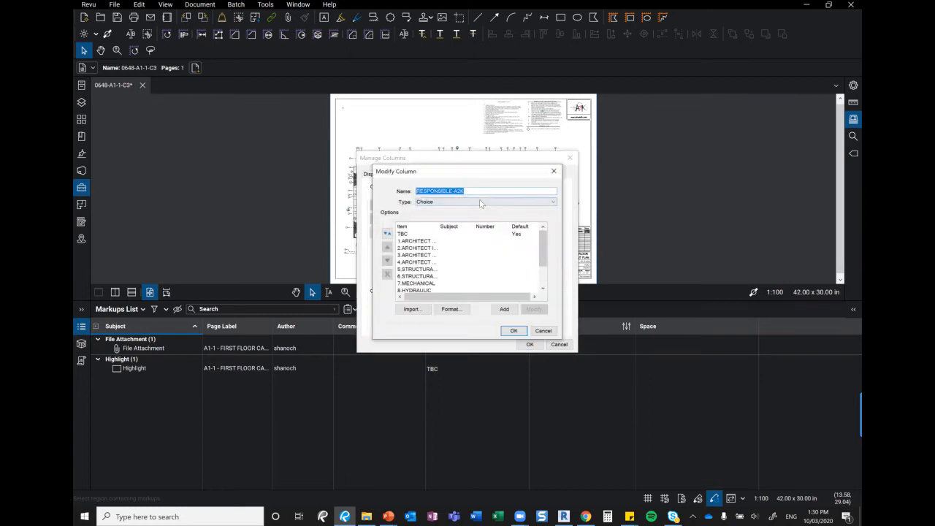
{"action": "left_click", "coordinate": [476, 204]}
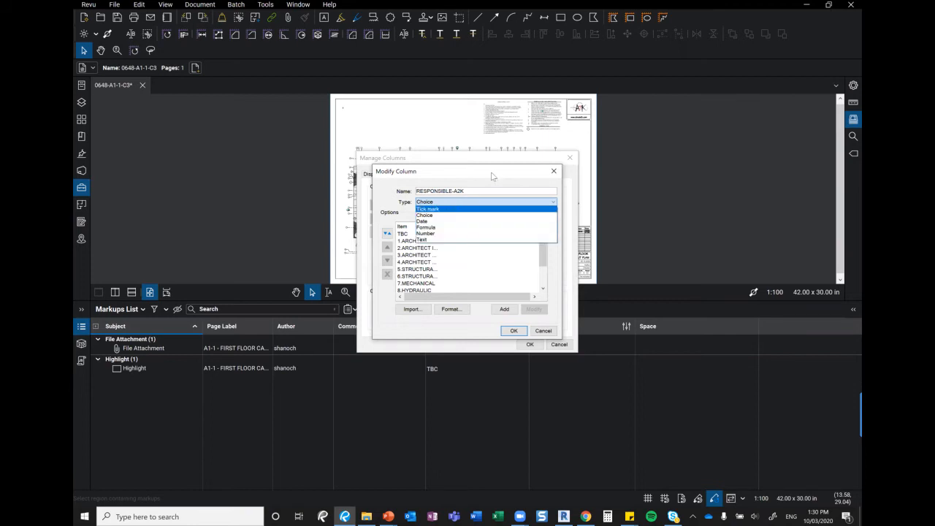
{"action": "left_click", "coordinate": [554, 173]}
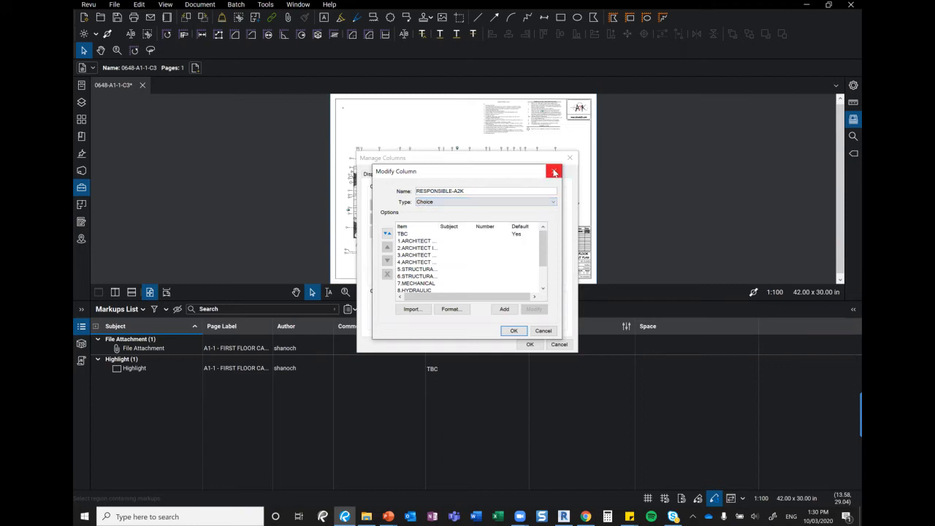
{"action": "left_click", "coordinate": [553, 172]}
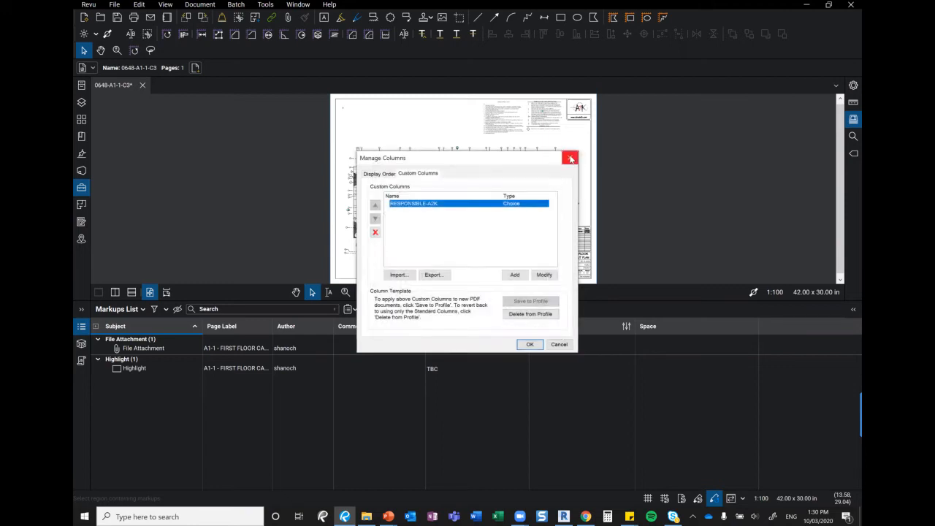
{"action": "left_click", "coordinate": [571, 159]}
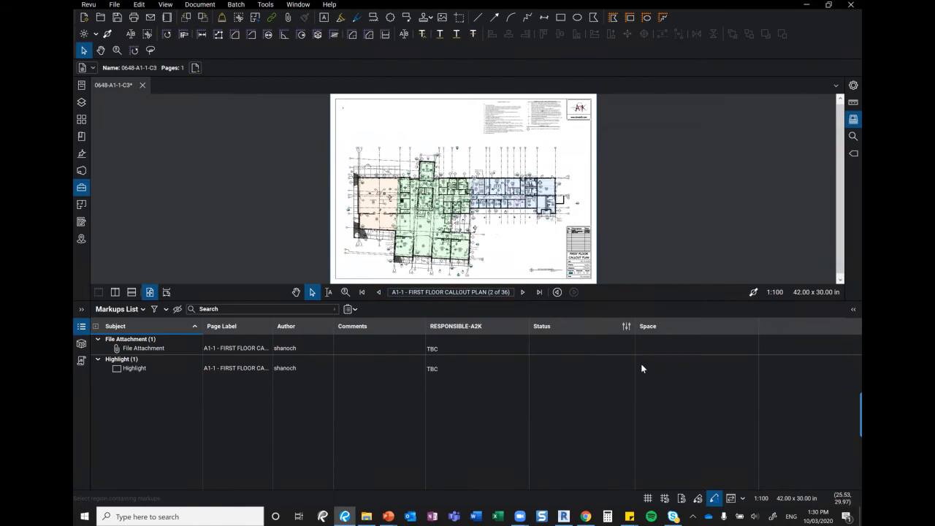
{"action": "left_click", "coordinate": [627, 326]}
{"action": "left_click", "coordinate": [645, 343]}
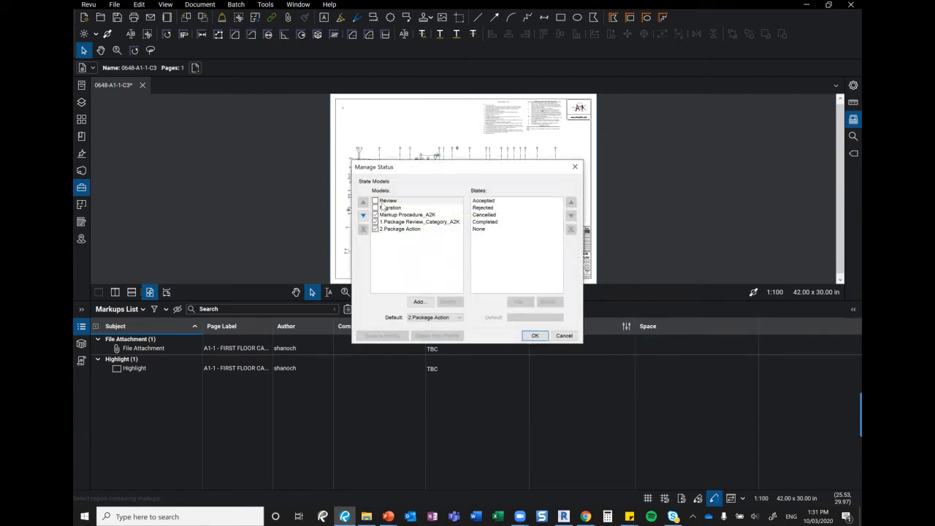
{"action": "left_click", "coordinate": [390, 202]}
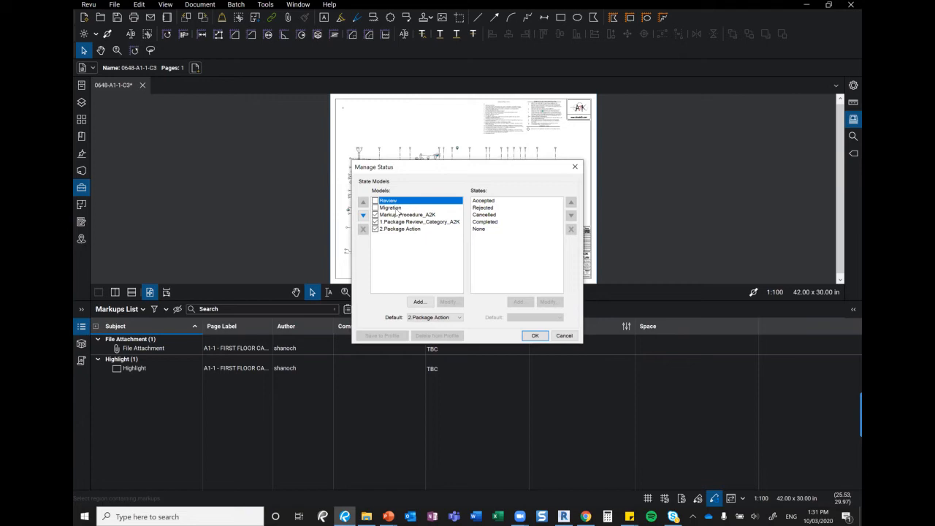
{"action": "left_click", "coordinate": [399, 208]}
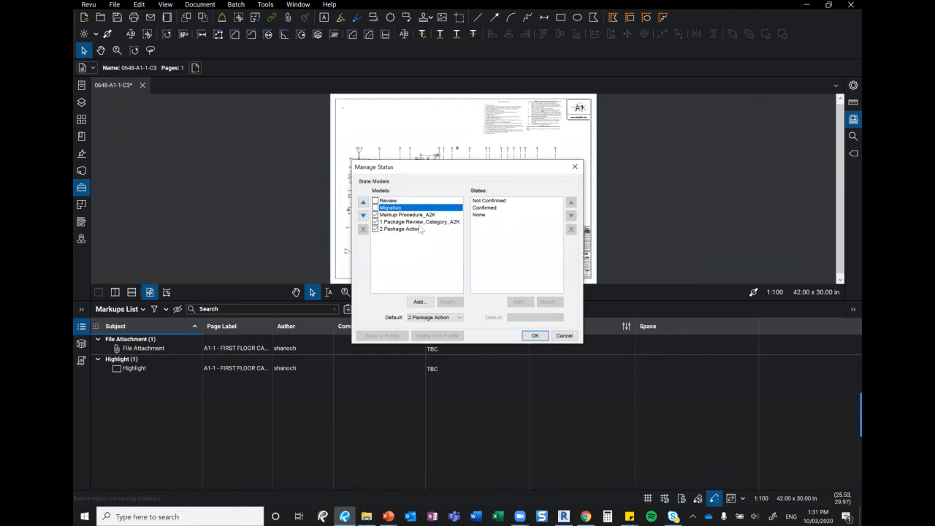
{"action": "left_click", "coordinate": [419, 222]}
{"action": "left_click", "coordinate": [408, 215]}
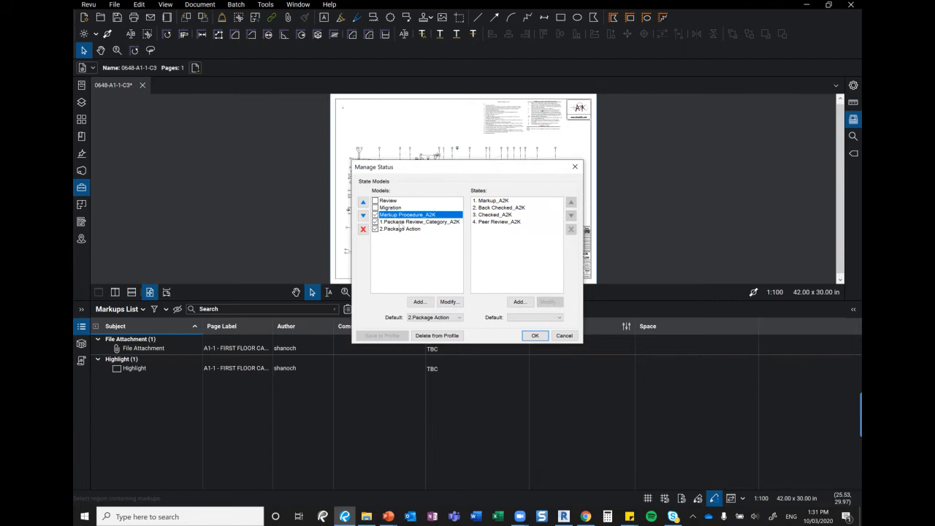
{"action": "left_click", "coordinate": [420, 301]}
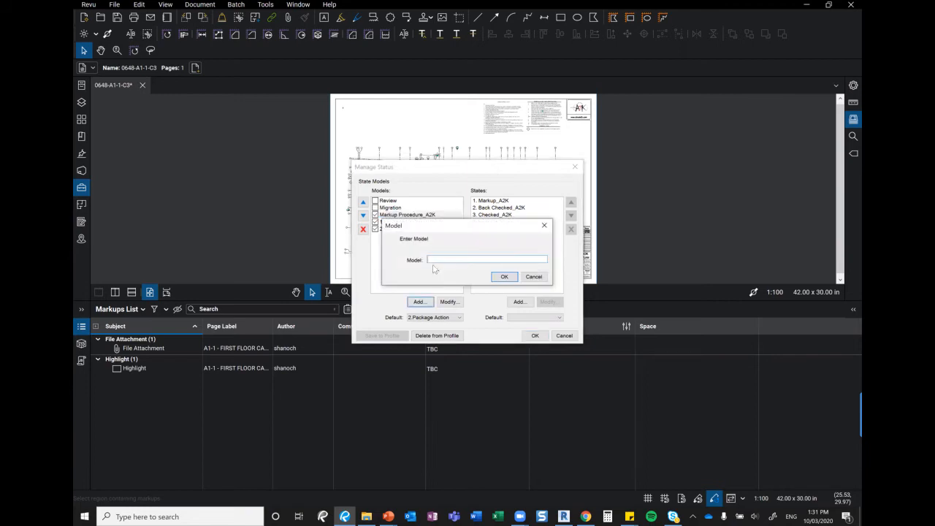
{"action": "left_click", "coordinate": [544, 225]}
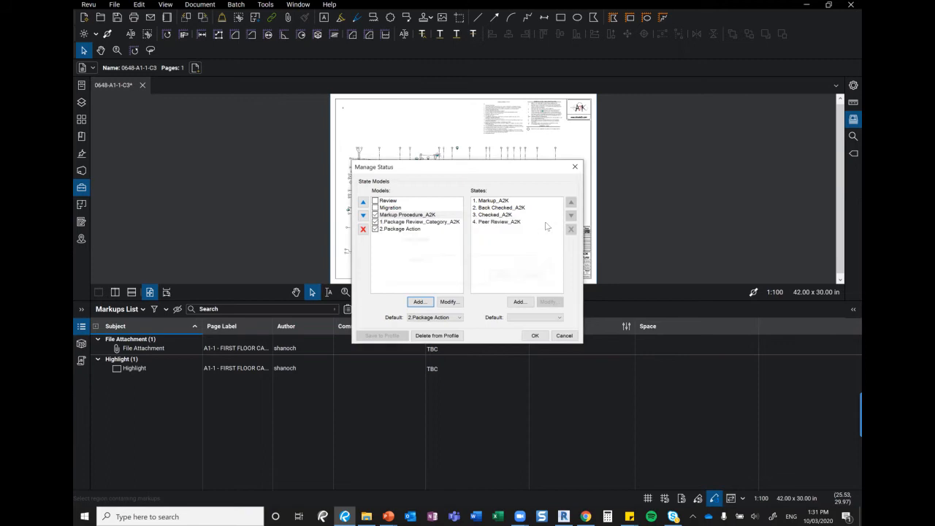
{"action": "left_click", "coordinate": [498, 201]}
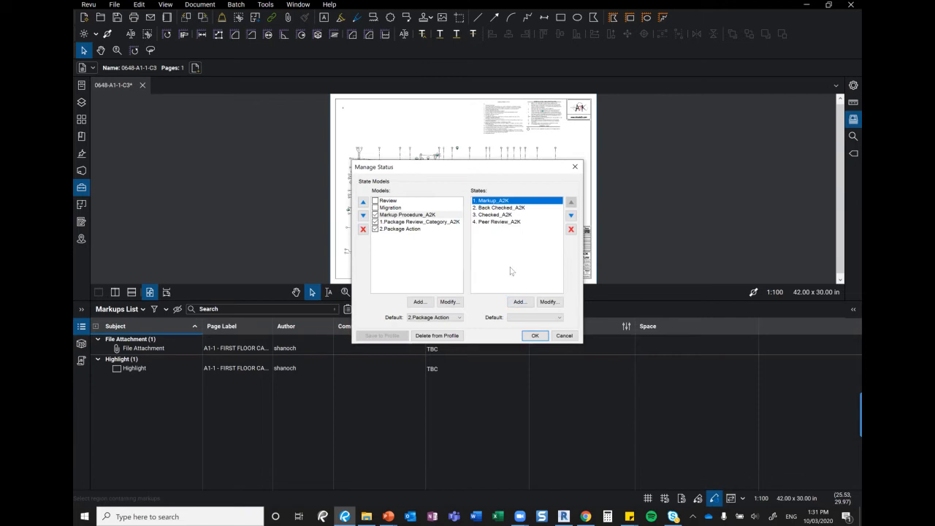
{"action": "left_click", "coordinate": [550, 302]}
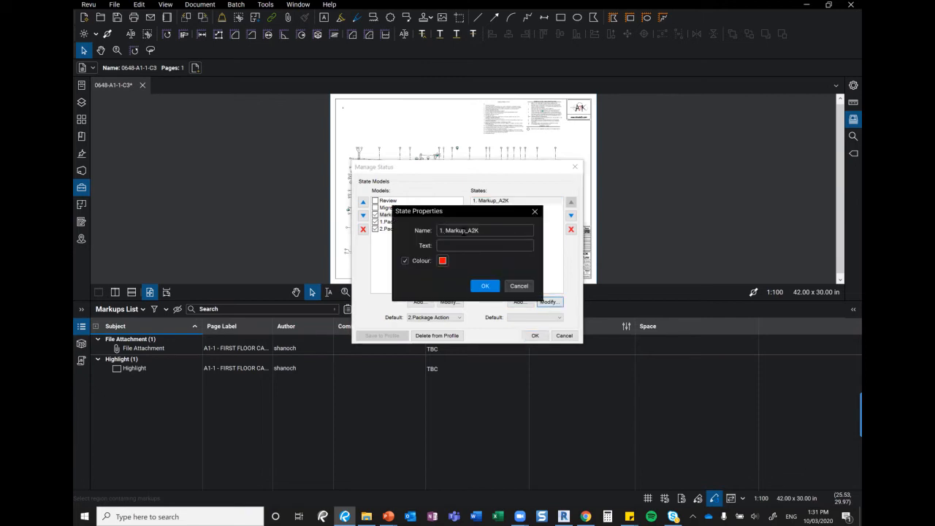
{"action": "left_click_drag", "start_coordinate": [482, 212], "coordinate": [681, 211]}
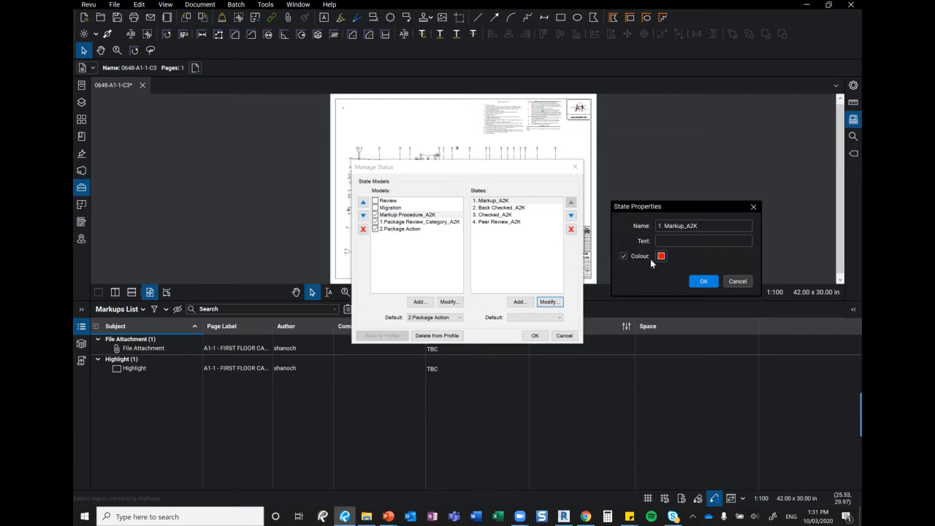
{"action": "left_click", "coordinate": [752, 207]}
{"action": "left_click", "coordinate": [516, 209]}
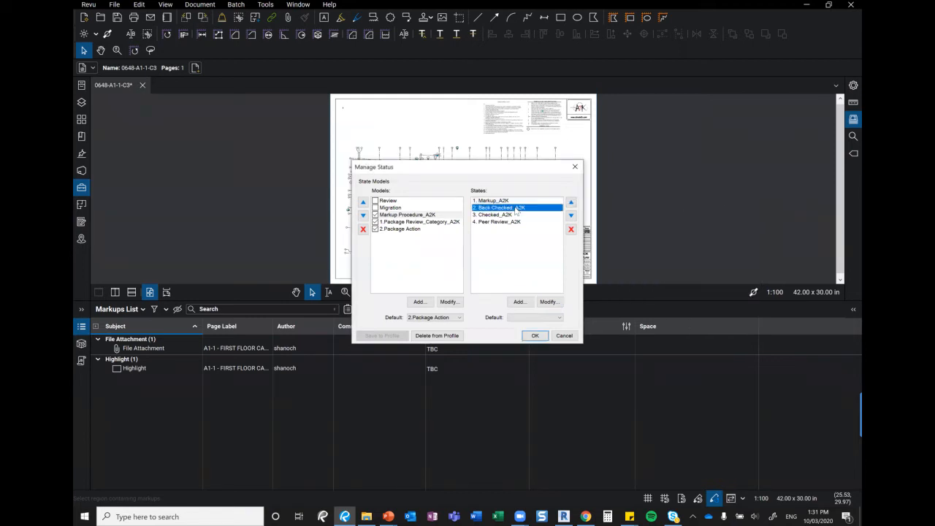
{"action": "left_click", "coordinate": [549, 301]}
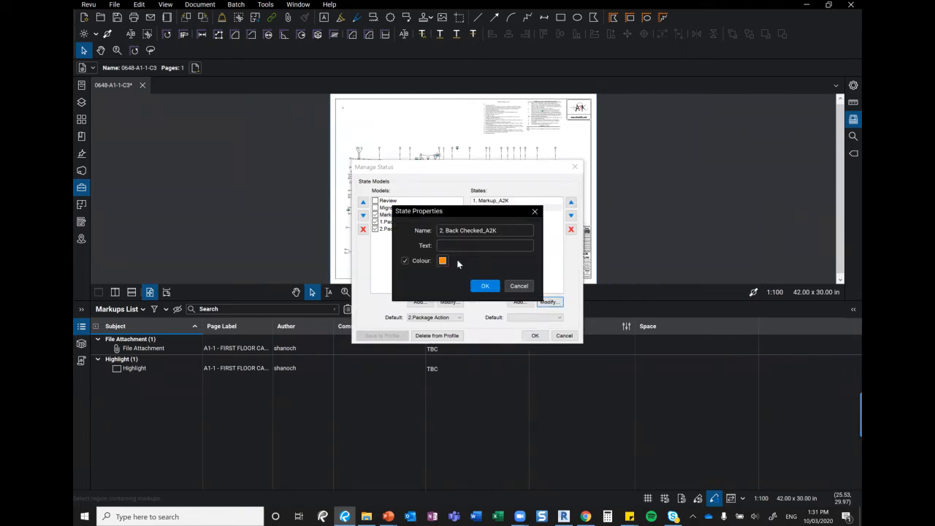
{"action": "left_click", "coordinate": [534, 211]}
{"action": "left_click", "coordinate": [499, 215]}
{"action": "left_click", "coordinate": [549, 301]}
{"action": "left_click", "coordinate": [536, 212]}
{"action": "left_click", "coordinate": [499, 222]}
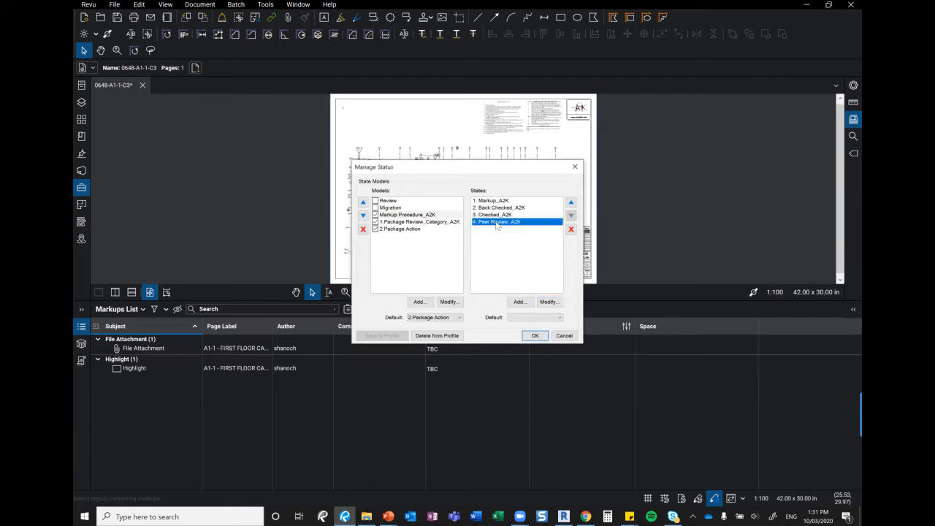
{"action": "left_click", "coordinate": [548, 302]}
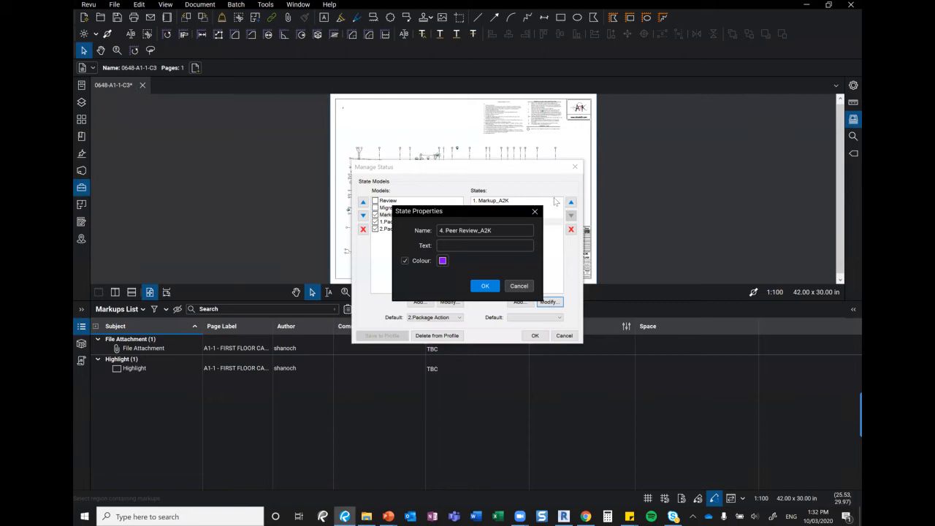
{"action": "key", "text": "Return"}
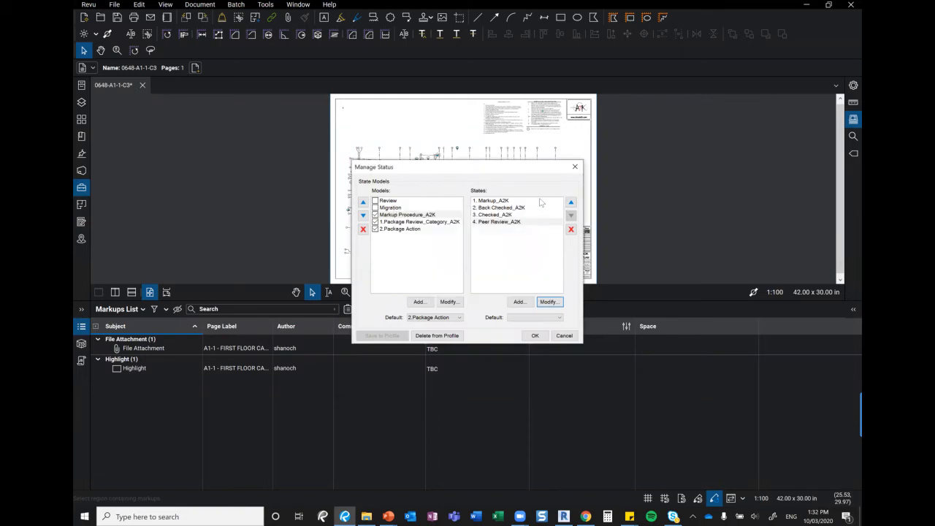
{"action": "left_click", "coordinate": [573, 166]}
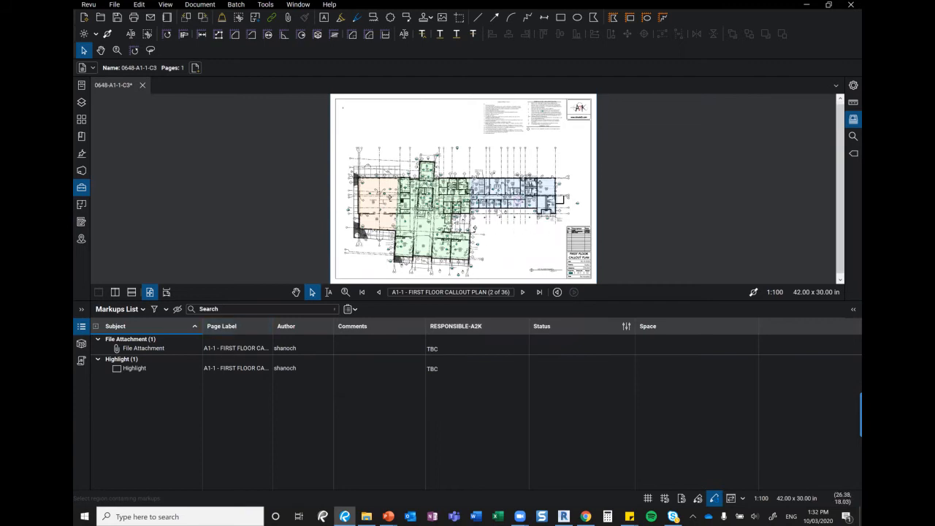
Zoom into the plan and draw a Markup_Add to drg_A2K callout below the Center Director room
{"action": "left_click", "coordinate": [346, 292]}
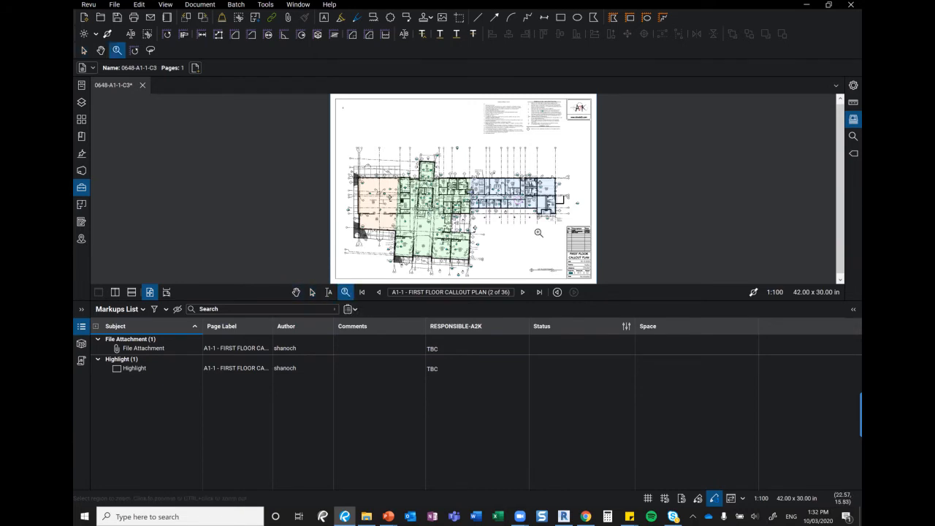
{"action": "left_click", "coordinate": [508, 231]}
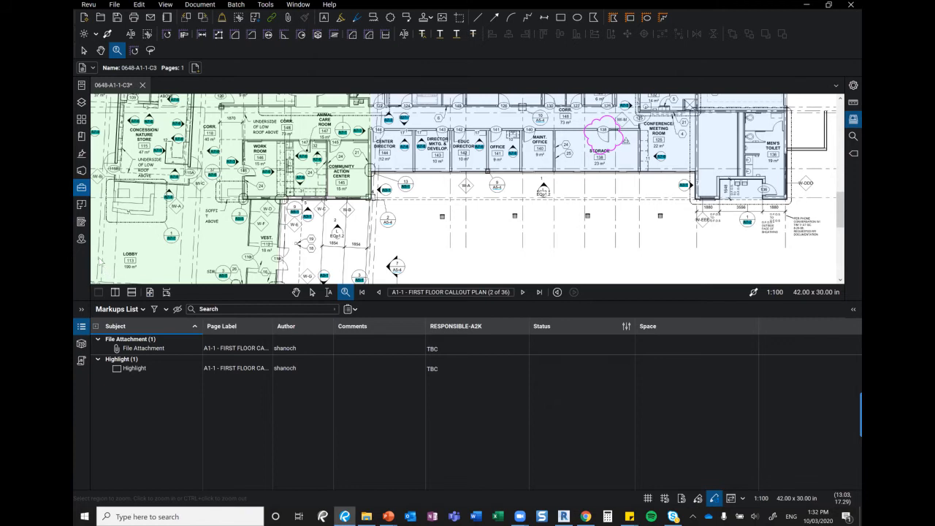
{"action": "scroll", "coordinate": [619, 155], "scroll_direction": "down", "scroll_amount": 2}
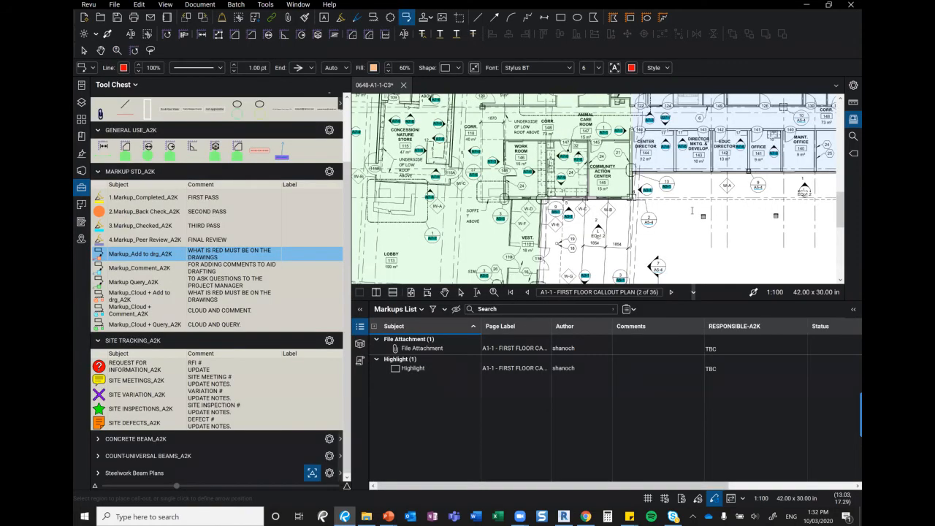
{"action": "left_click_drag", "start_coordinate": [662, 208], "coordinate": [715, 212]}
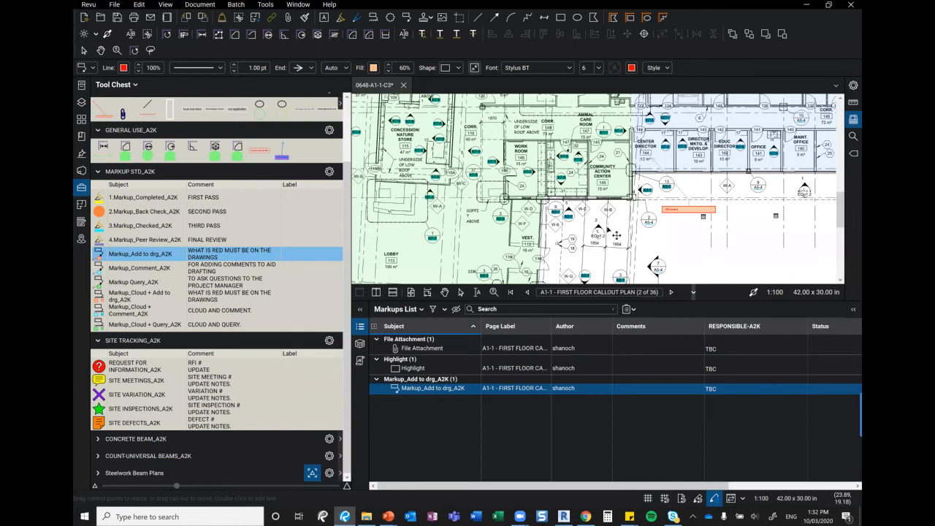
Commit the '156 (room number)' callout and set its status to 2. Back Checked_A2K, then 3. Checked_A2K
{"action": "key", "text": "Escape"}
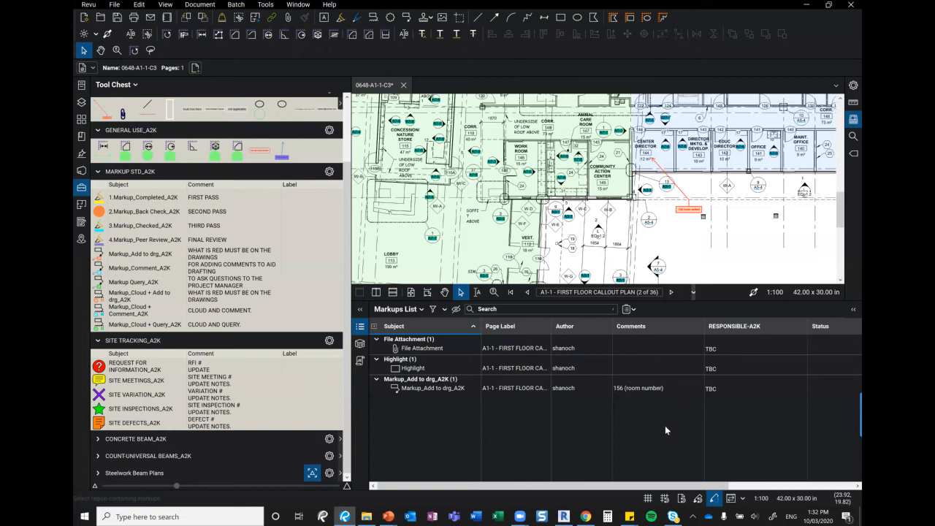
{"action": "scroll", "coordinate": [760, 194], "scroll_direction": "up", "scroll_amount": 4}
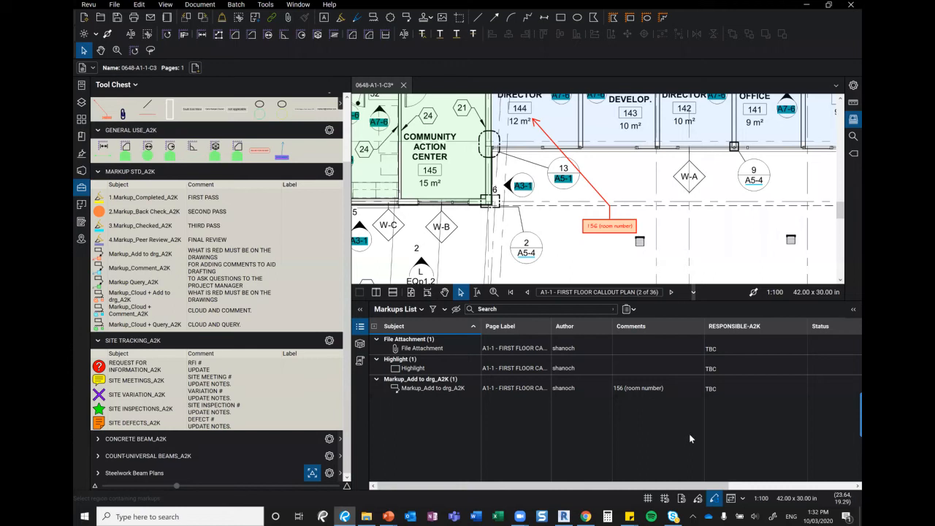
{"action": "right_click", "coordinate": [612, 225]}
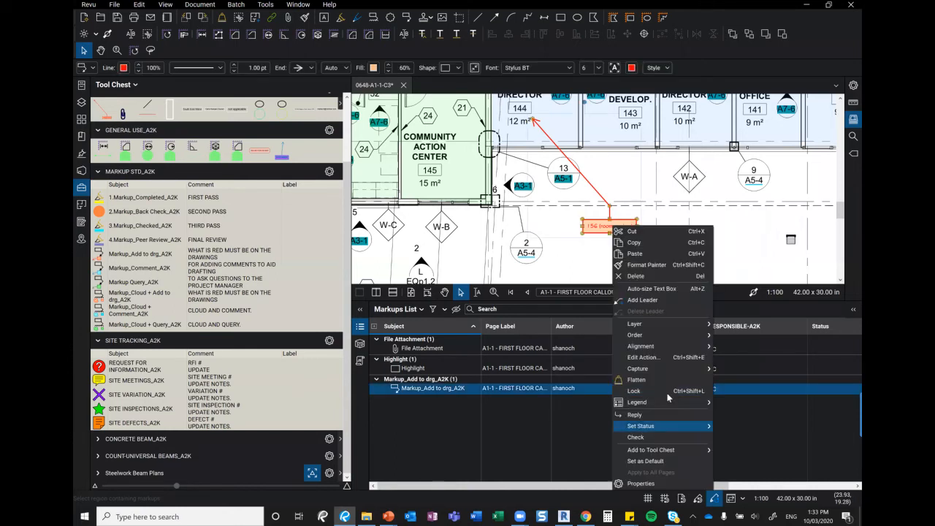
{"action": "left_click", "coordinate": [666, 393]}
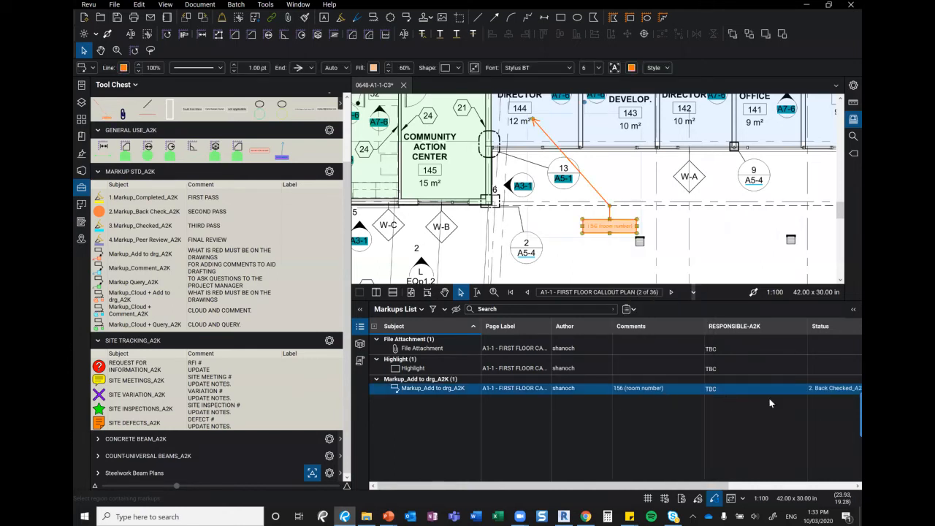
{"action": "right_click", "coordinate": [618, 226]}
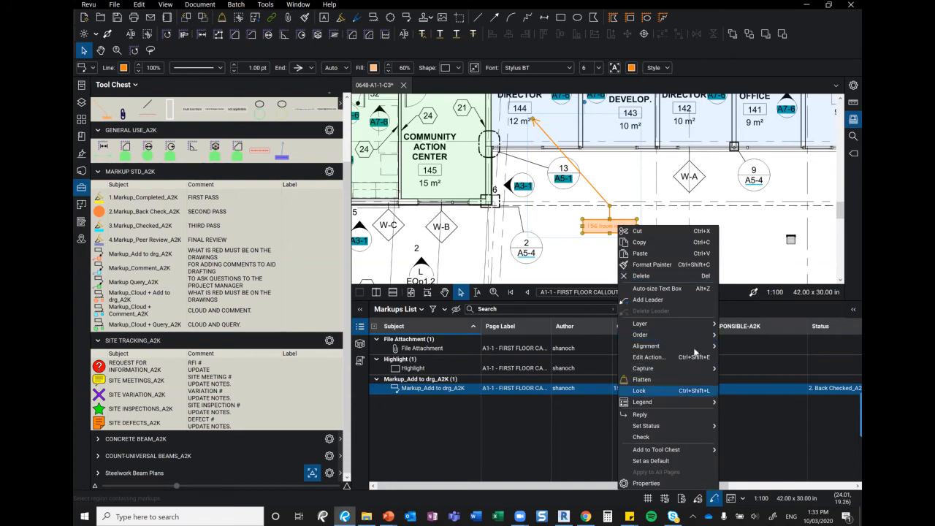
{"action": "mouse_move", "coordinate": [689, 427]}
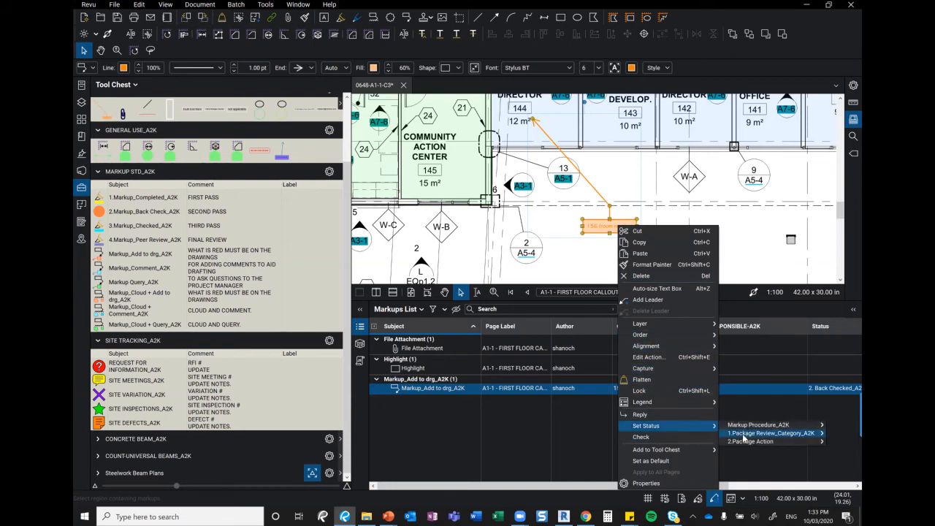
{"action": "mouse_move", "coordinate": [752, 425]}
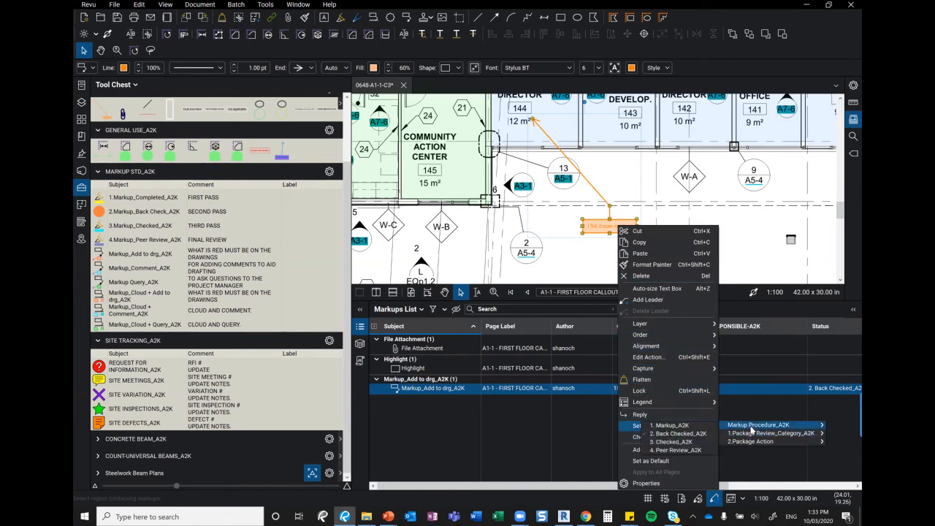
{"action": "left_click", "coordinate": [681, 442]}
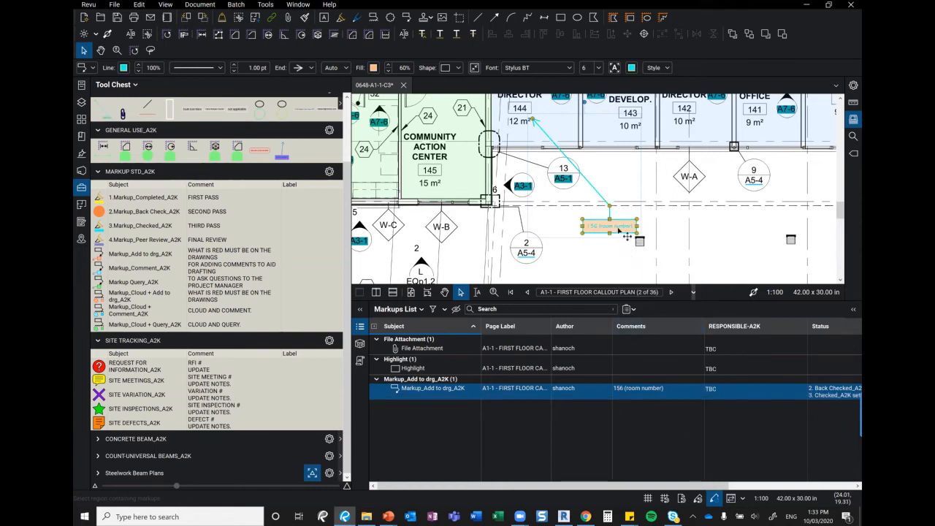
Set the callout's status to 4. Peer Review_A2K and collapse the Tool Chest
{"action": "right_click", "coordinate": [618, 229]}
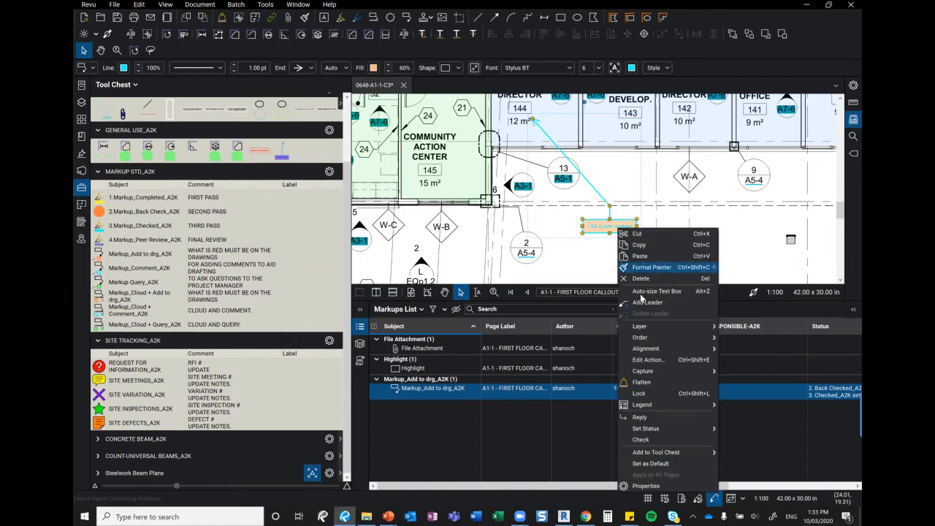
{"action": "mouse_move", "coordinate": [675, 430]}
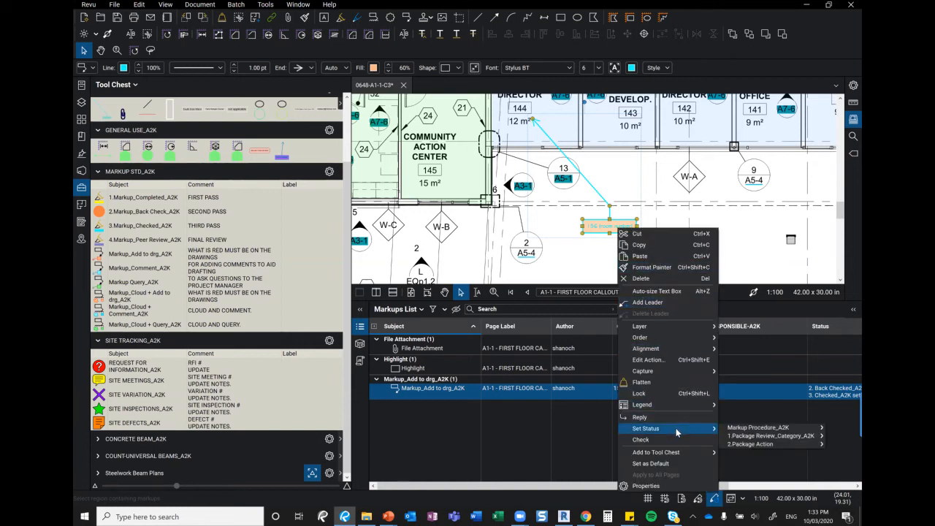
{"action": "mouse_move", "coordinate": [747, 431]}
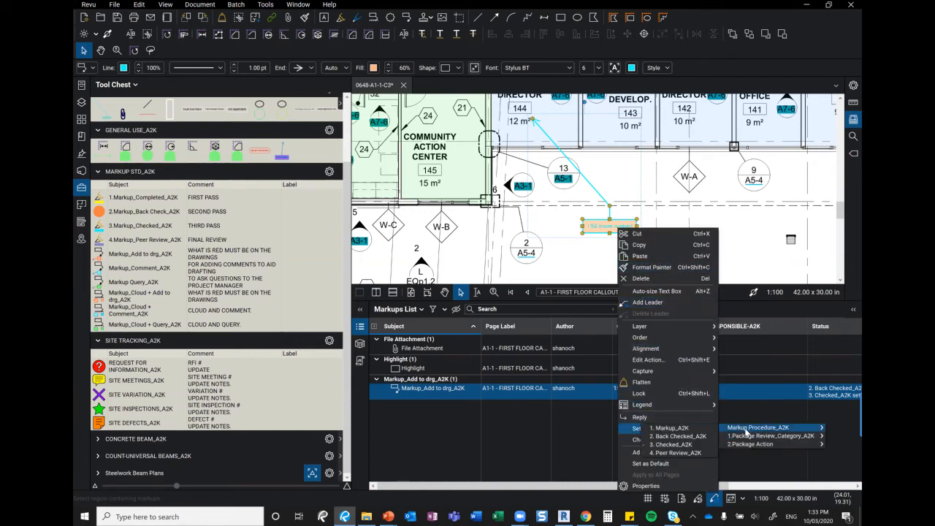
{"action": "left_click", "coordinate": [690, 454]}
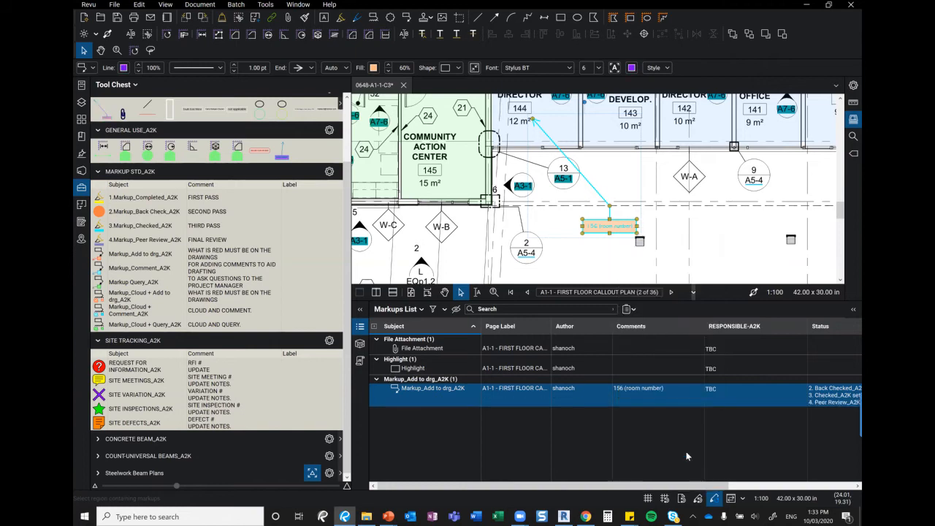
{"action": "left_click", "coordinate": [703, 239]}
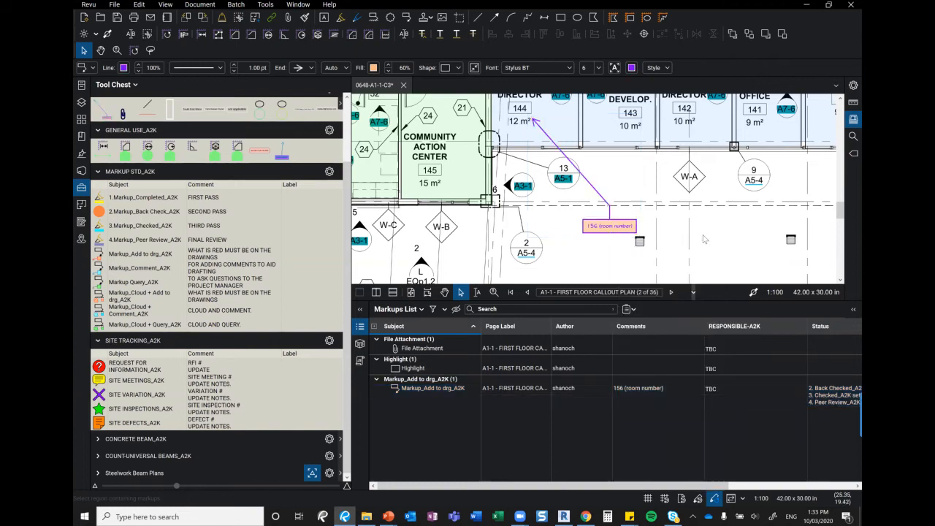
{"action": "left_click", "coordinate": [82, 187]}
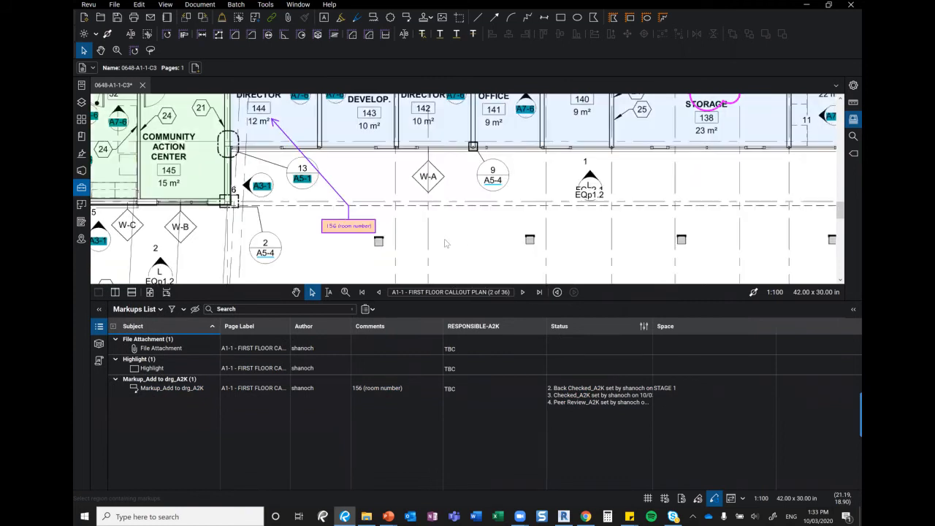
Fit the sheet, filter the Markups List with 'pee', and pick the 1.Markup_Completed_A2K tool
{"action": "left_click", "coordinate": [150, 291]}
{"action": "key", "text": "ctrl+0"}
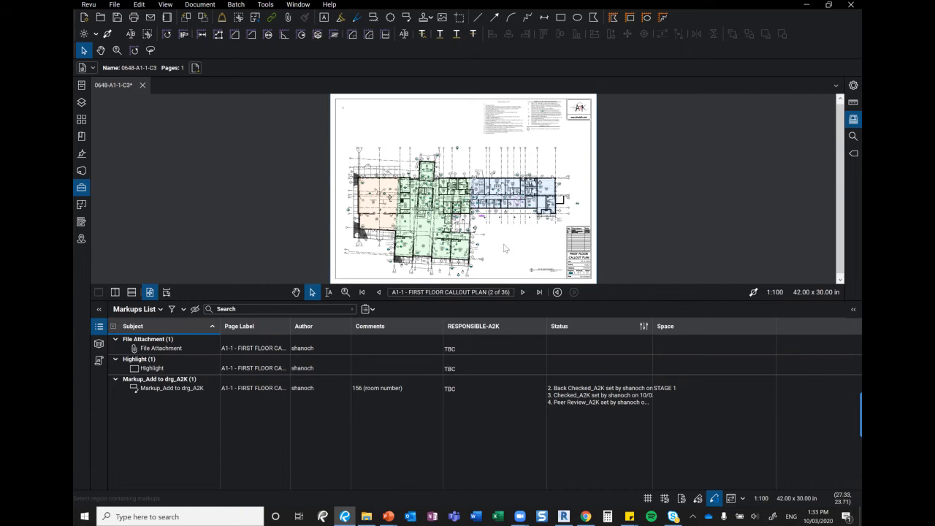
{"action": "left_click", "coordinate": [281, 310]}
{"action": "type", "text": "peer"}
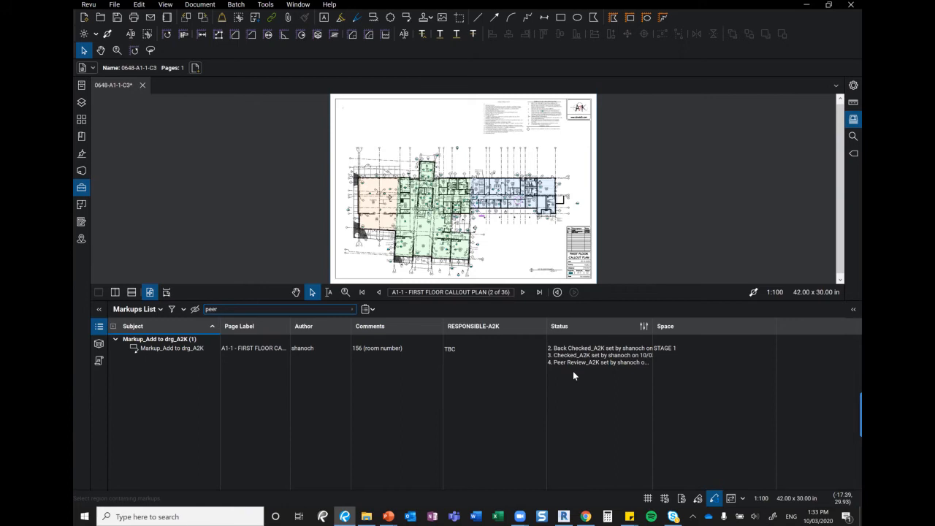
{"action": "left_click", "coordinate": [81, 187]}
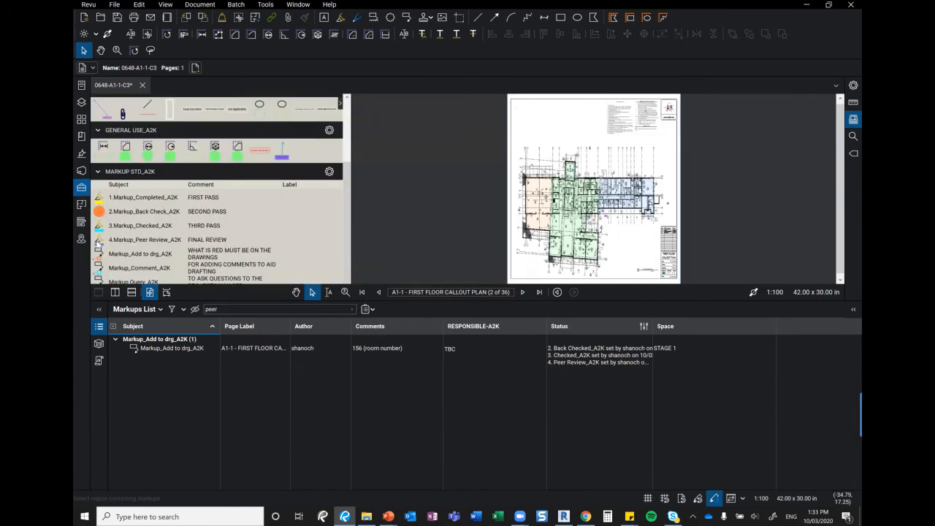
{"action": "left_click", "coordinate": [182, 197]}
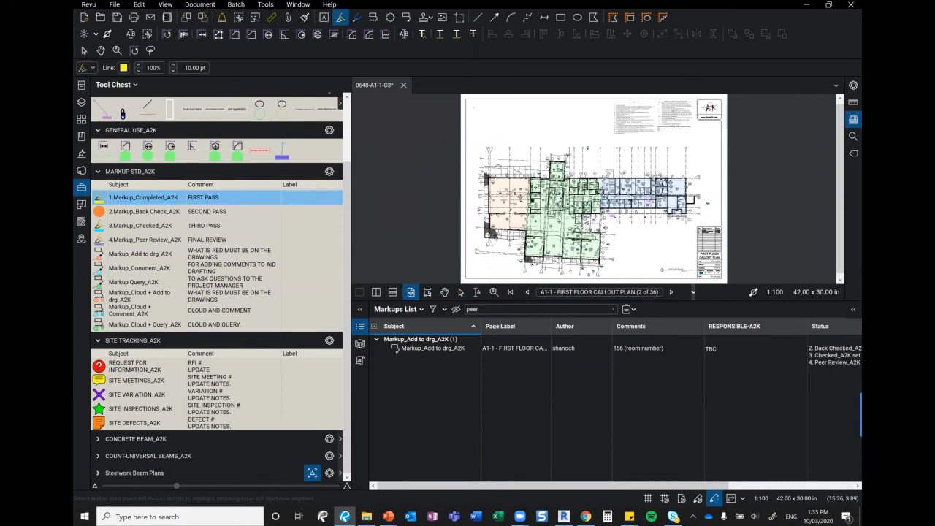
Draw a 1.Markup_Completed_A2K stroke above the plan and set its status to 2. Back Checked_A2K
{"action": "mouse_move", "coordinate": [536, 122]}
{"action": "left_mouse_down"}
{"action": "mouse_move", "coordinate": [547, 134]}
{"action": "mouse_move", "coordinate": [557, 117]}
{"action": "left_mouse_up"}
{"action": "key", "text": "Escape"}
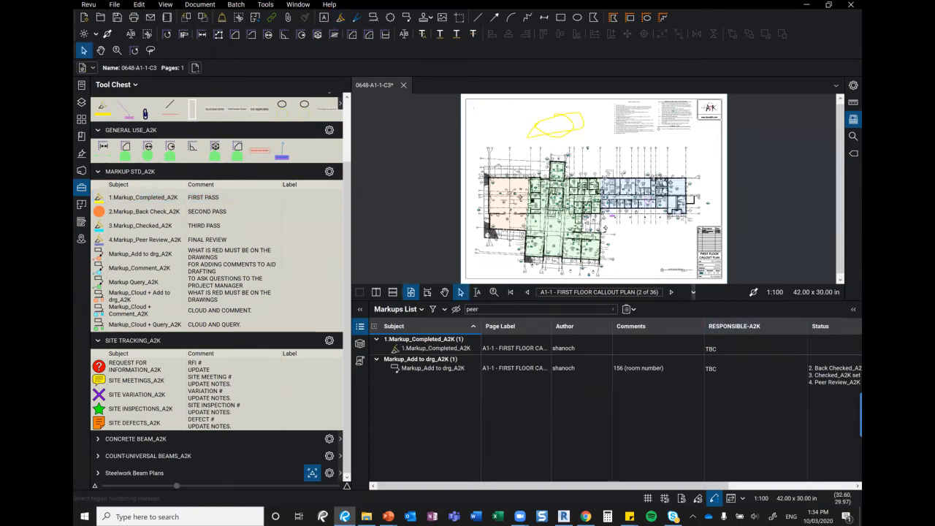
{"action": "left_click", "coordinate": [830, 348]}
{"action": "left_click", "coordinate": [829, 349]}
{"action": "mouse_move", "coordinate": [818, 360]}
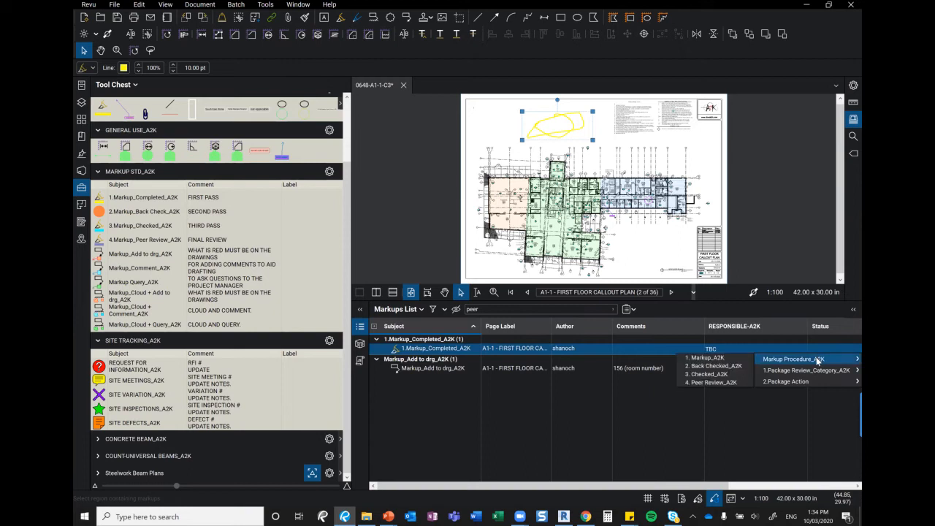
{"action": "left_click", "coordinate": [738, 364]}
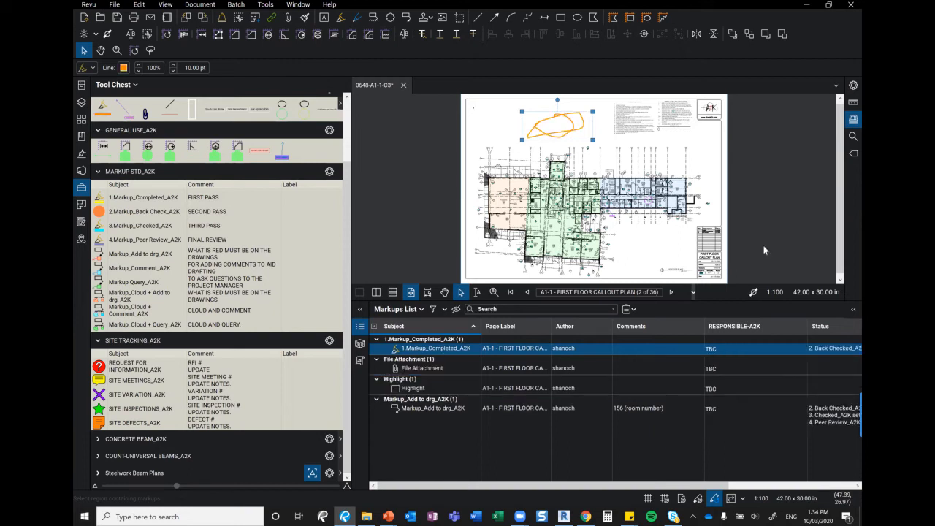
{"action": "left_click", "coordinate": [716, 211]}
Filter the Markups List by 'peer' and hide the Tool Chest
{"action": "left_click", "coordinate": [515, 309]}
{"action": "type", "text": "peer"}
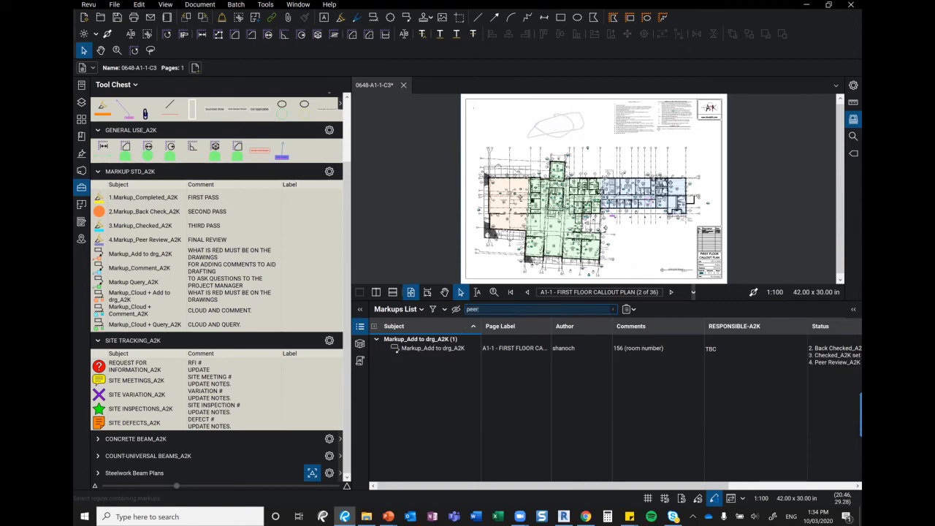
{"action": "left_click", "coordinate": [82, 187]}
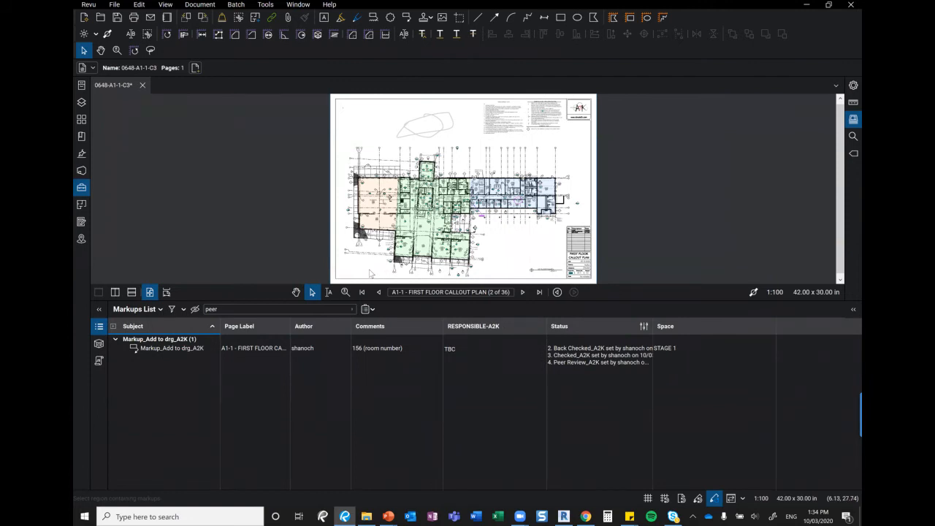
{"action": "left_click", "coordinate": [643, 327]}
{"action": "left_click", "coordinate": [416, 221]}
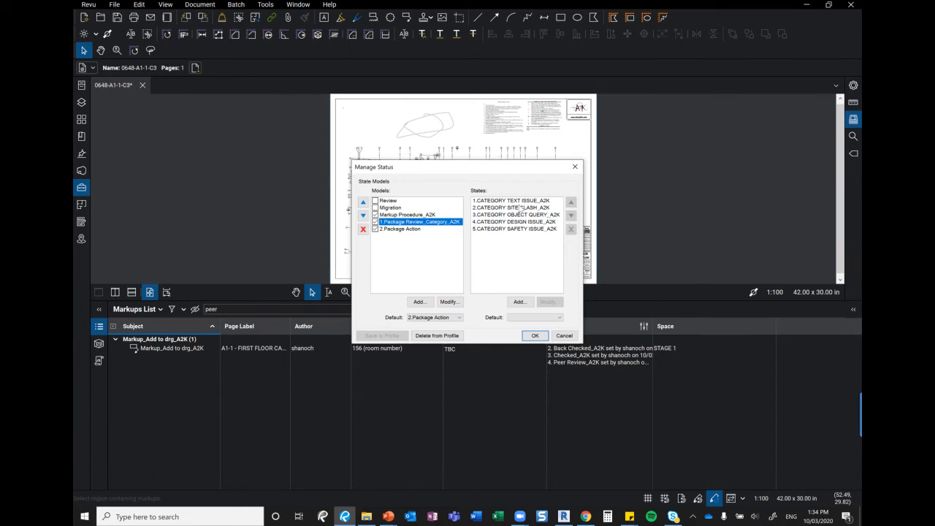
{"action": "left_click", "coordinate": [489, 208]}
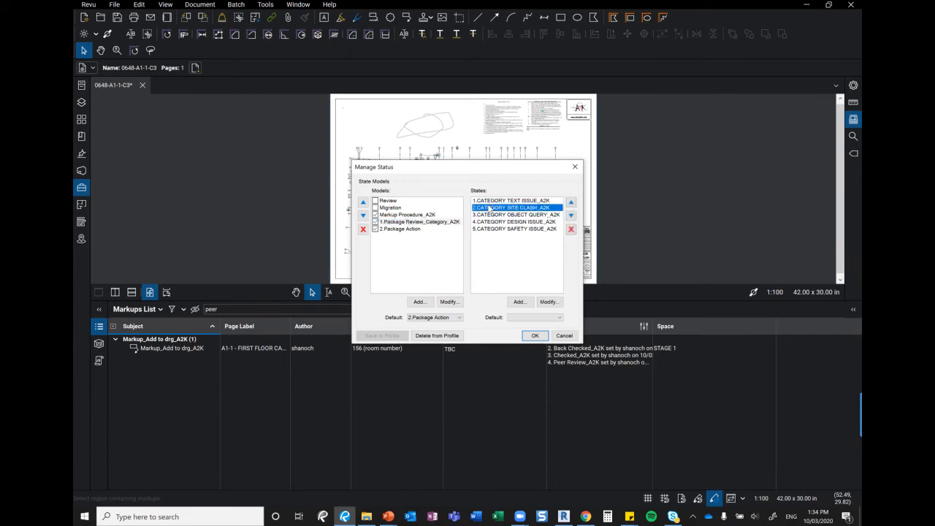
{"action": "left_click", "coordinate": [537, 216]}
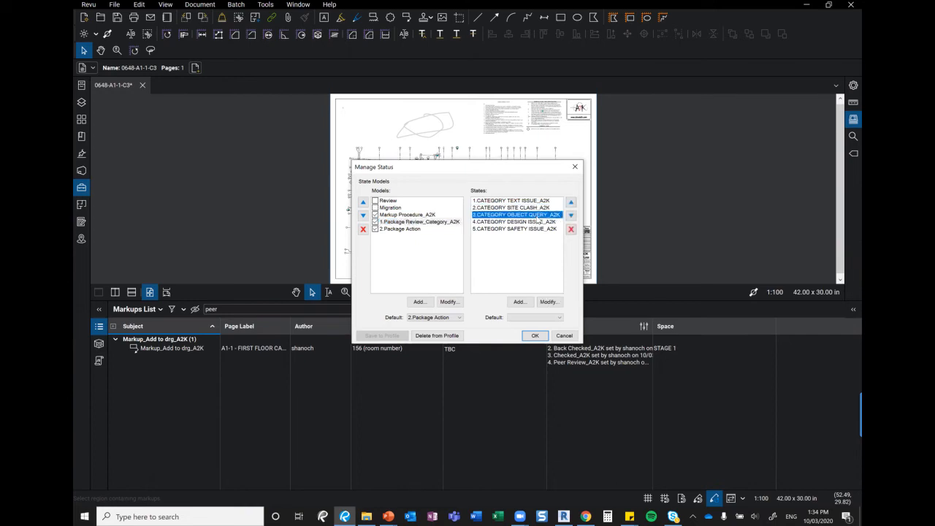
{"action": "left_click", "coordinate": [532, 223]}
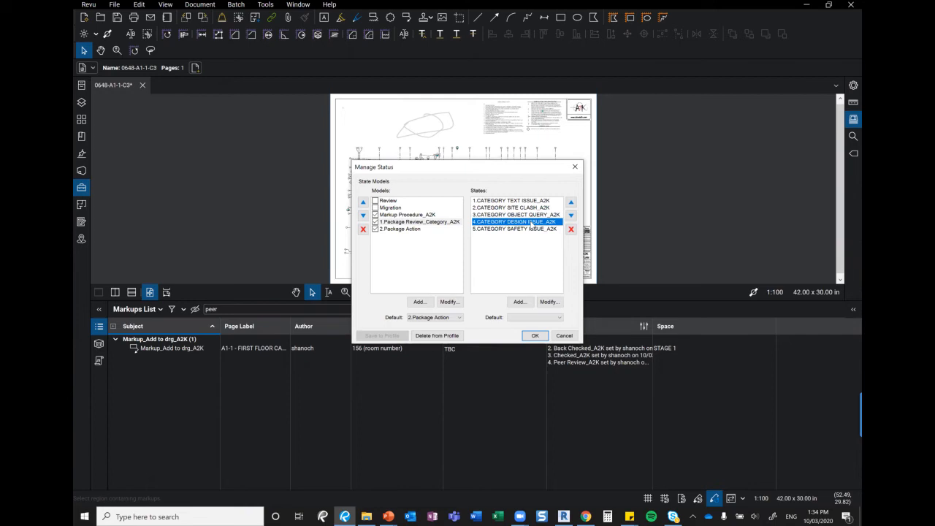
{"action": "left_click", "coordinate": [527, 231]}
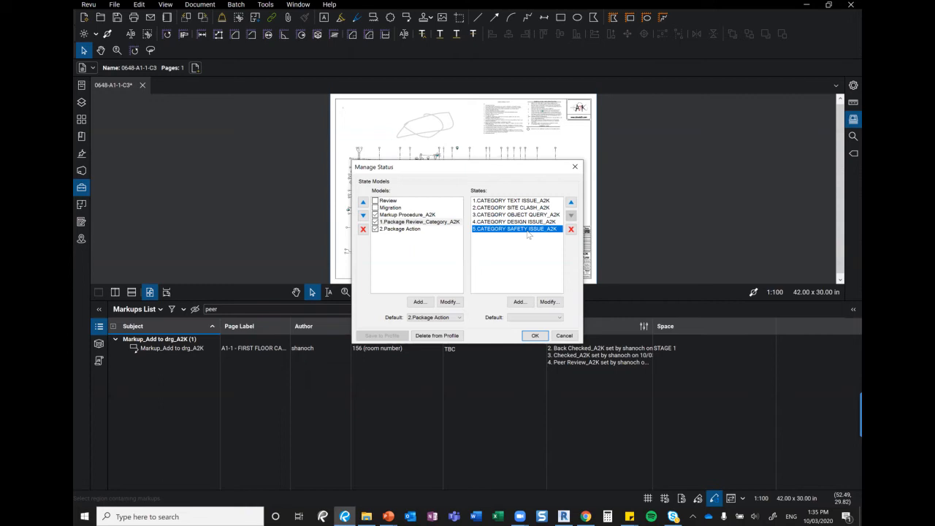
{"action": "left_click", "coordinate": [574, 168]}
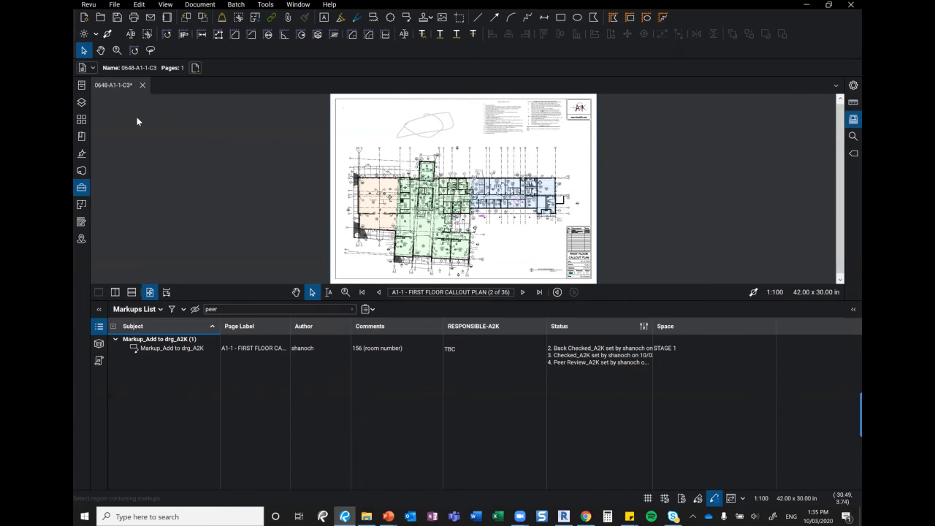
Save the floor plan from the toolbar so all four markups are listed again
{"action": "left_click", "coordinate": [117, 17]}
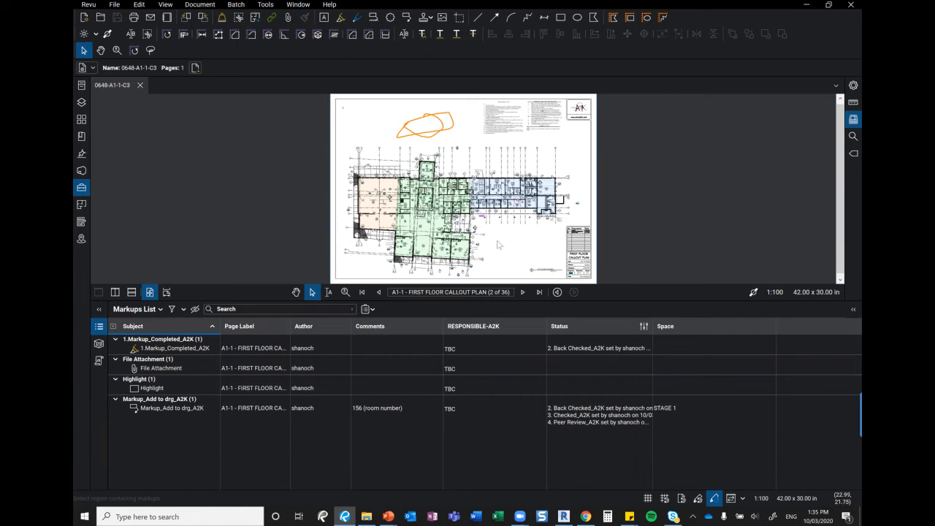
{"action": "left_click", "coordinate": [160, 309]}
Review the RESPONSIBLE-A2K custom column in Manage Columns and save it to the profile
{"action": "mouse_move", "coordinate": [138, 323]}
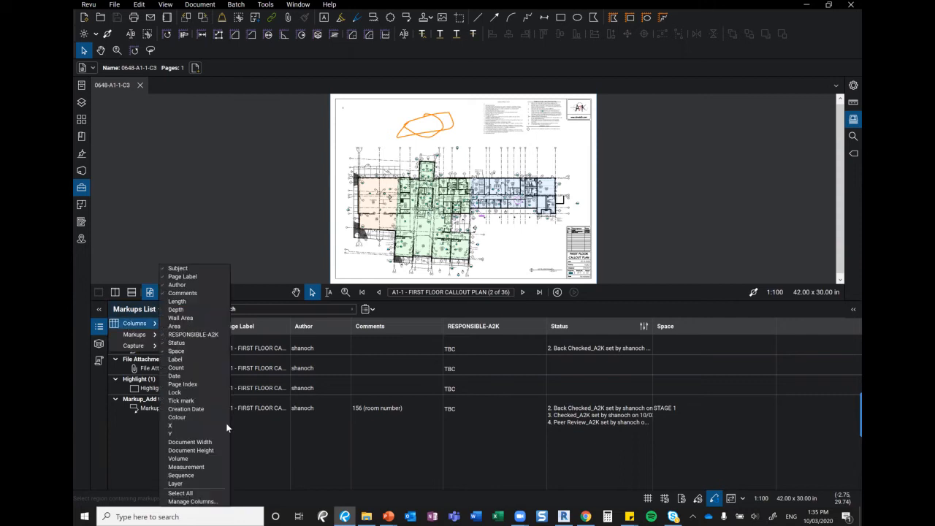
{"action": "left_click", "coordinate": [205, 501]}
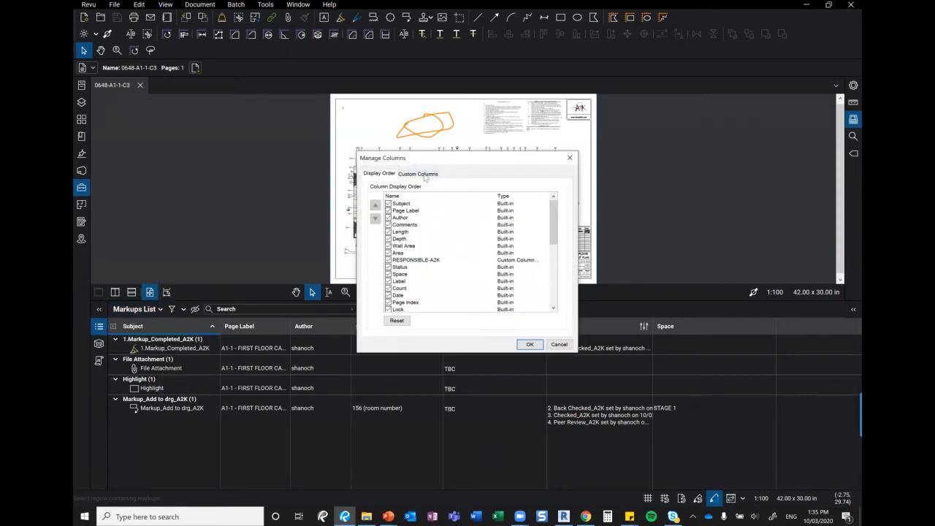
{"action": "left_click", "coordinate": [426, 175]}
{"action": "left_click", "coordinate": [410, 208]}
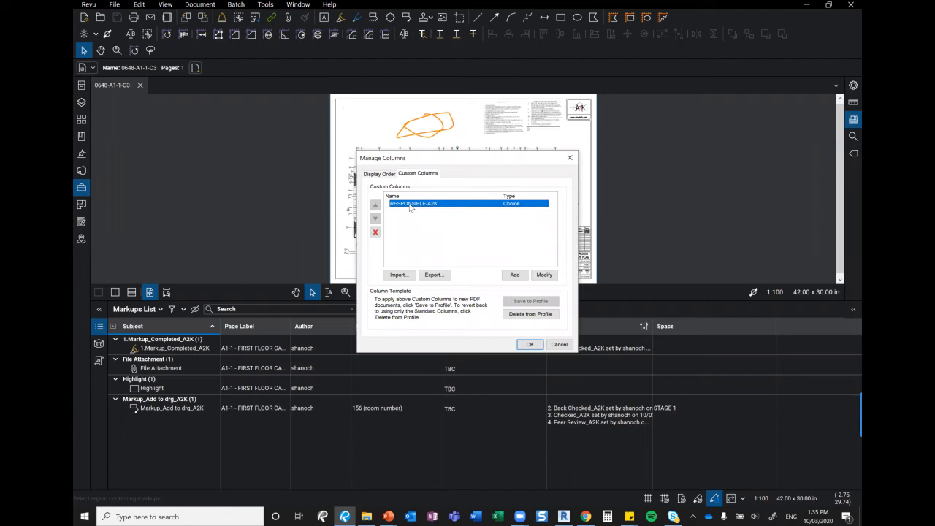
{"action": "left_click", "coordinate": [544, 275]}
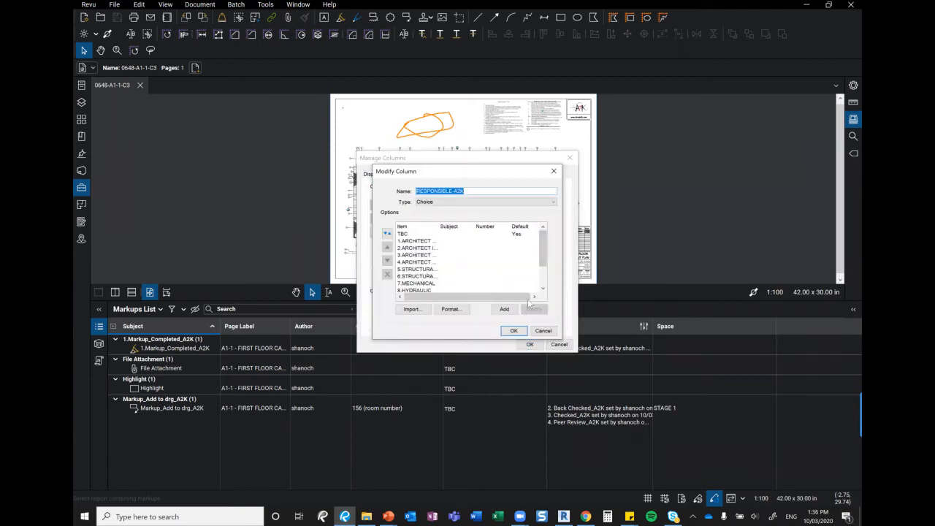
{"action": "left_click", "coordinate": [431, 248]}
{"action": "left_click", "coordinate": [514, 331]}
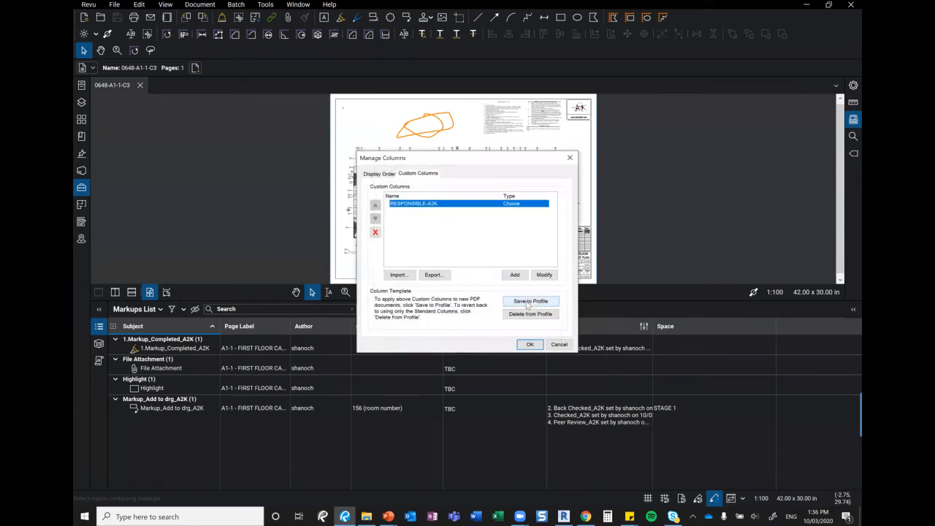
{"action": "left_click", "coordinate": [527, 302]}
{"action": "left_click", "coordinate": [503, 275]}
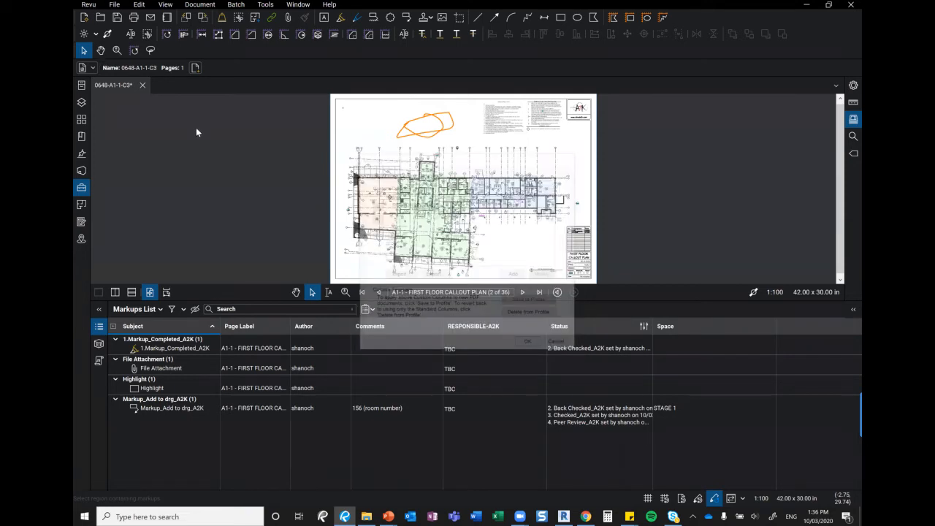
{"action": "left_click", "coordinate": [88, 4]}
Save the current profile and place a 2.Markup_Back Check_A2K markup from the Tool Chest
{"action": "mouse_move", "coordinate": [100, 64]}
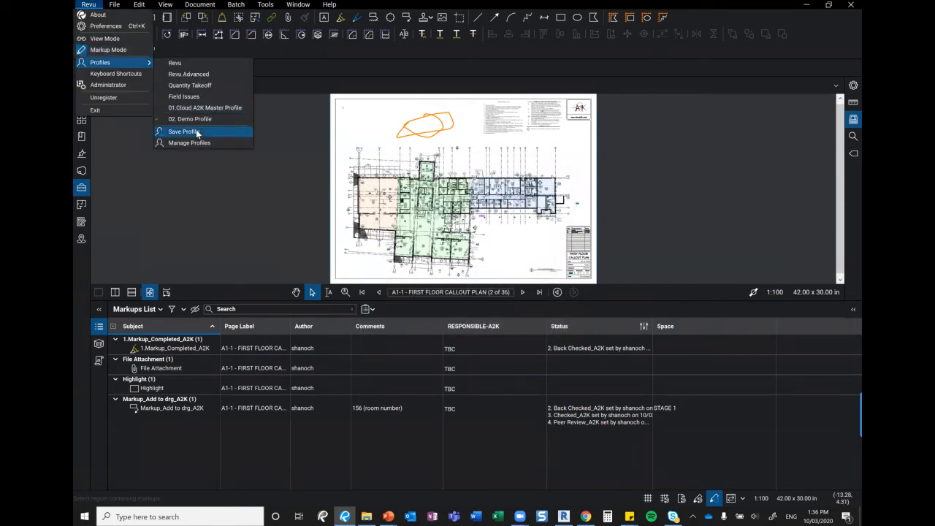
{"action": "left_click", "coordinate": [195, 131]}
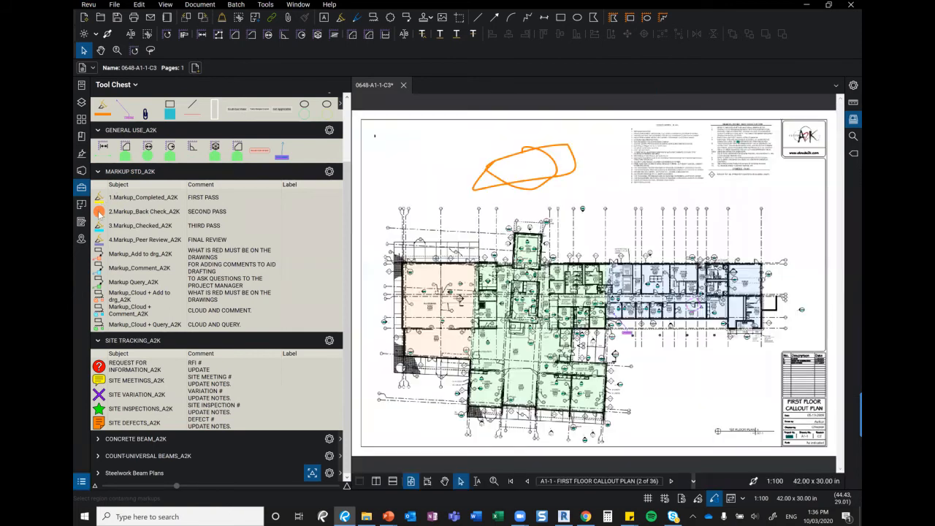
{"action": "left_click", "coordinate": [100, 213]}
{"action": "key", "text": "Escape"}
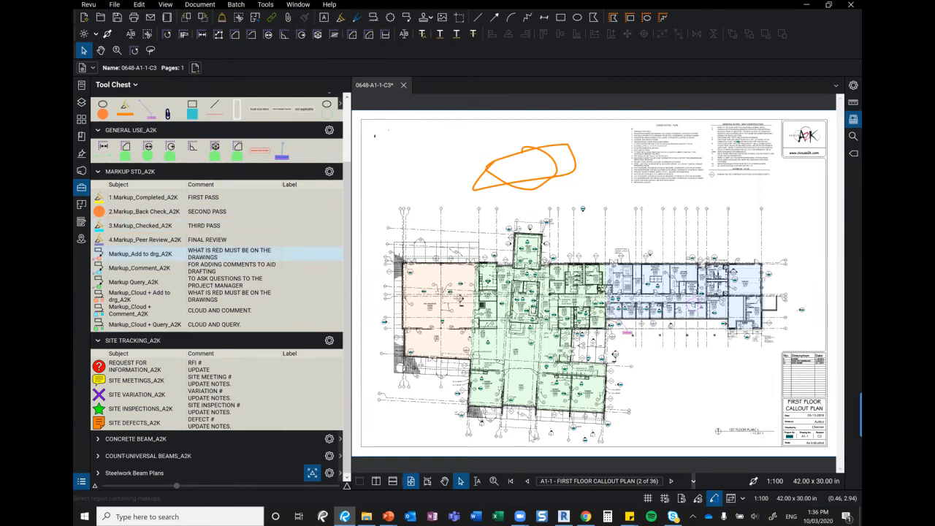
Bring back the Markups List, comment the markup SECOND PASS, and collapse the Tool Chest
{"action": "left_click", "coordinate": [81, 481]}
{"action": "left_click", "coordinate": [529, 433]}
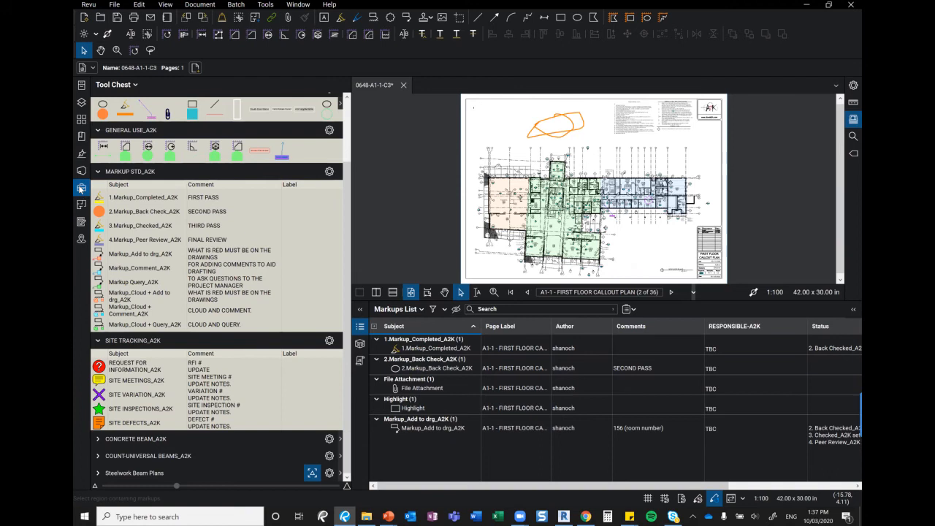
{"action": "left_click", "coordinate": [81, 189]}
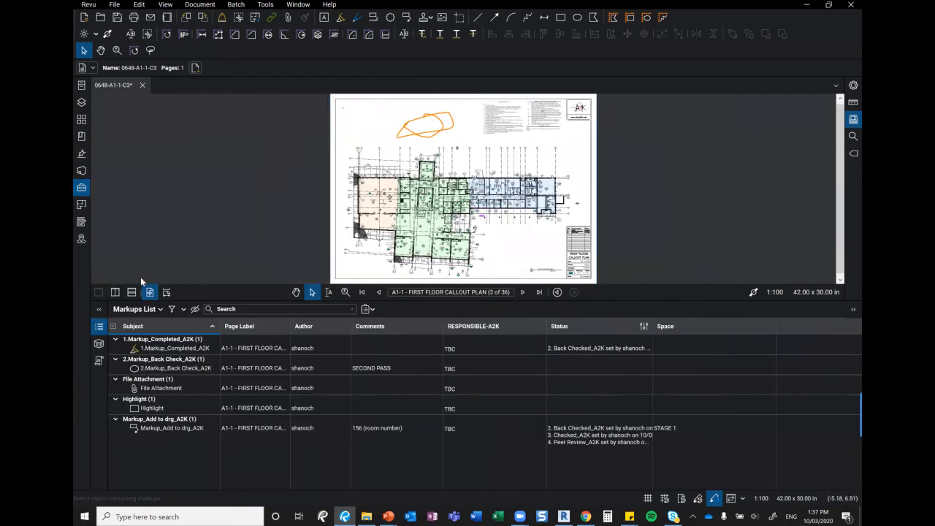
Hide the Markups List and save the marked-up 0648-A1-1-C3 floor plan
{"action": "left_click", "coordinate": [101, 330]}
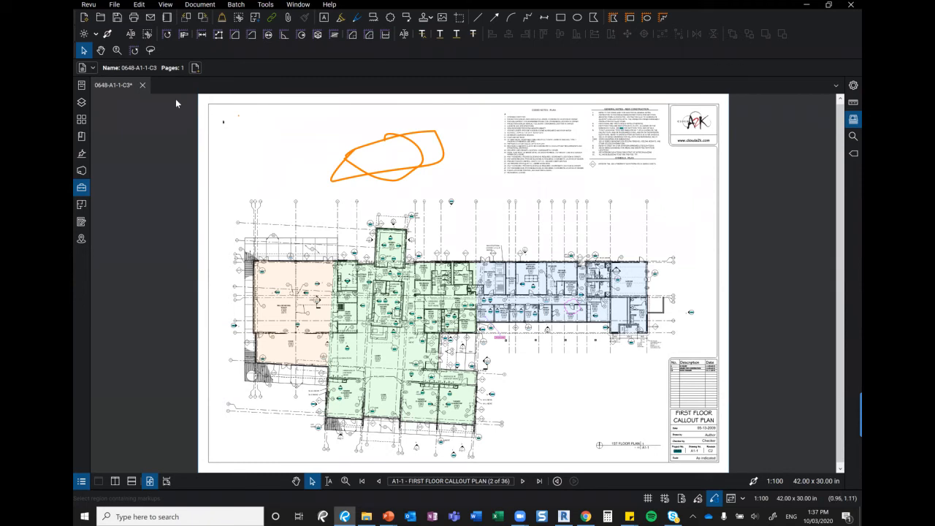
{"action": "left_click", "coordinate": [119, 19]}
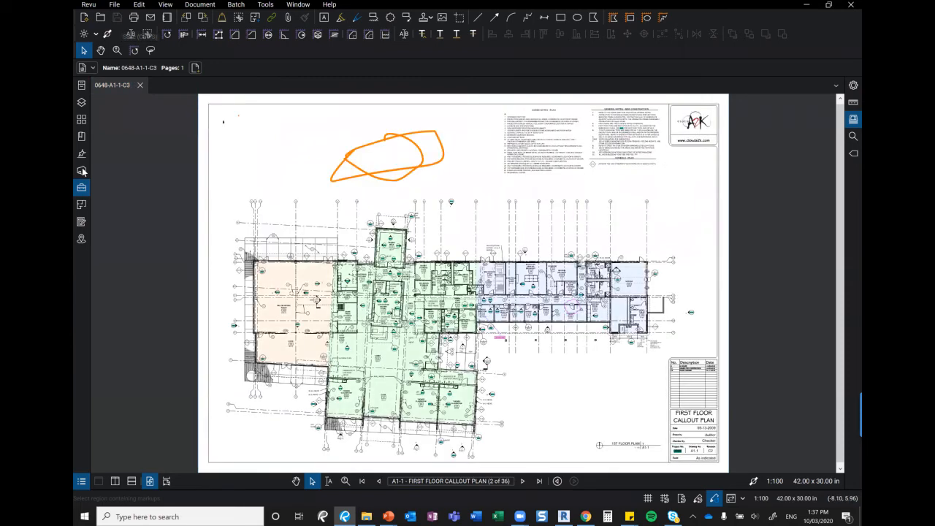
Create a new Studio session called 'demo session' in the Sessions list and join it as host
{"action": "left_click", "coordinate": [82, 171]}
{"action": "left_click", "coordinate": [152, 85]}
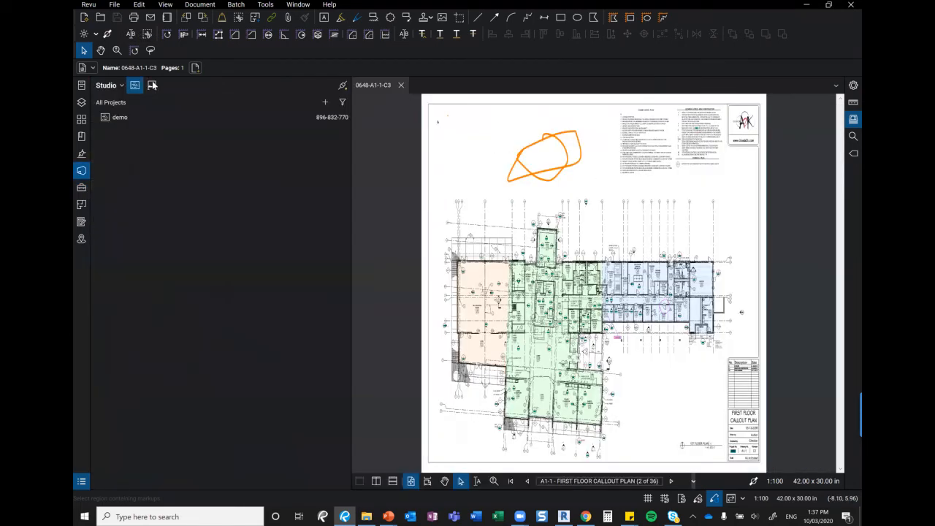
{"action": "left_click", "coordinate": [152, 85]}
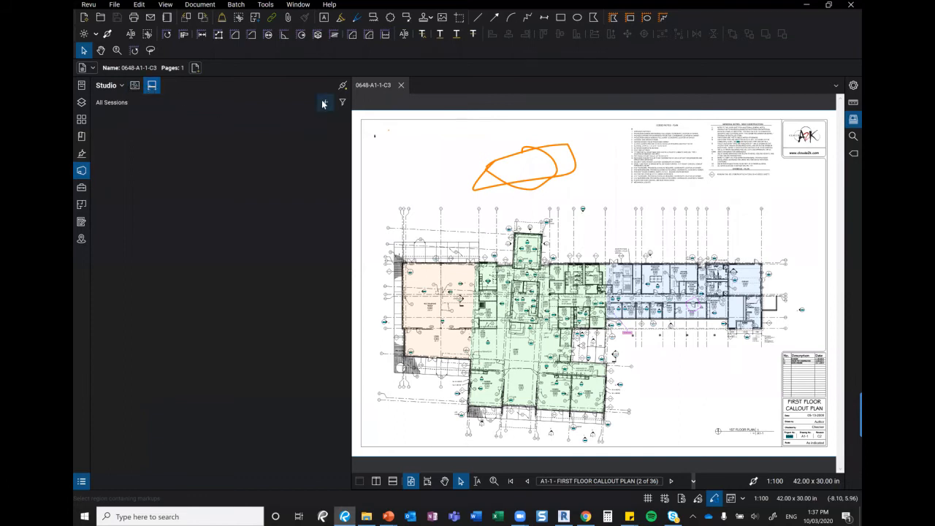
{"action": "left_click", "coordinate": [324, 103]}
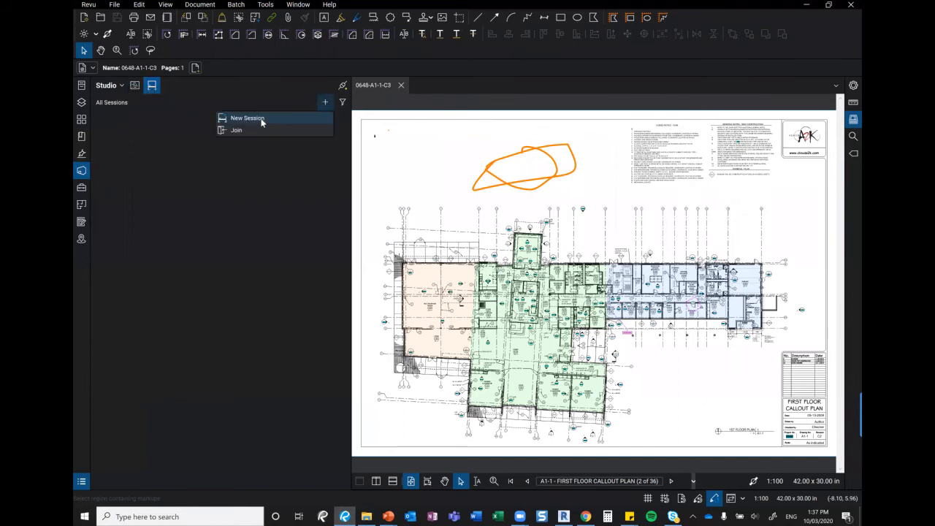
{"action": "left_click", "coordinate": [261, 121]}
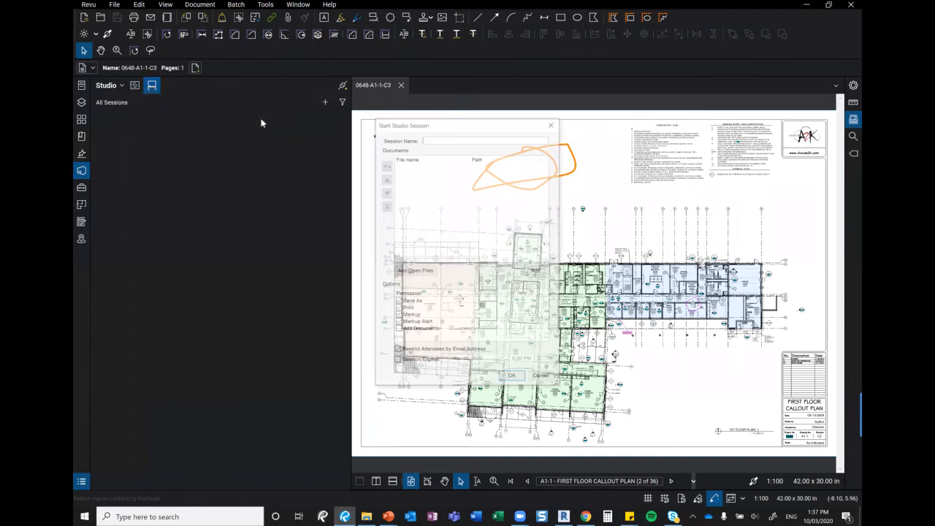
{"action": "type", "text": "demo session"}
{"action": "key", "text": "Return"}
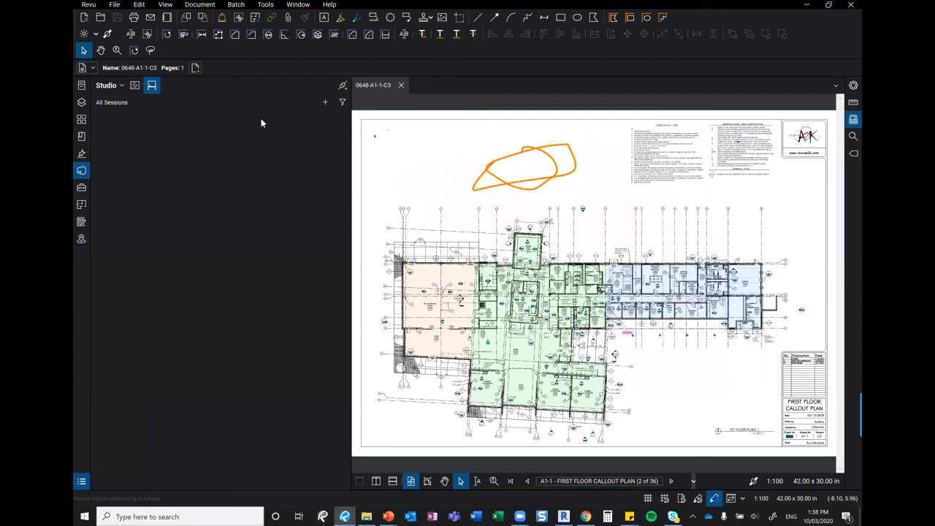
{"action": "double_click", "coordinate": [261, 118]}
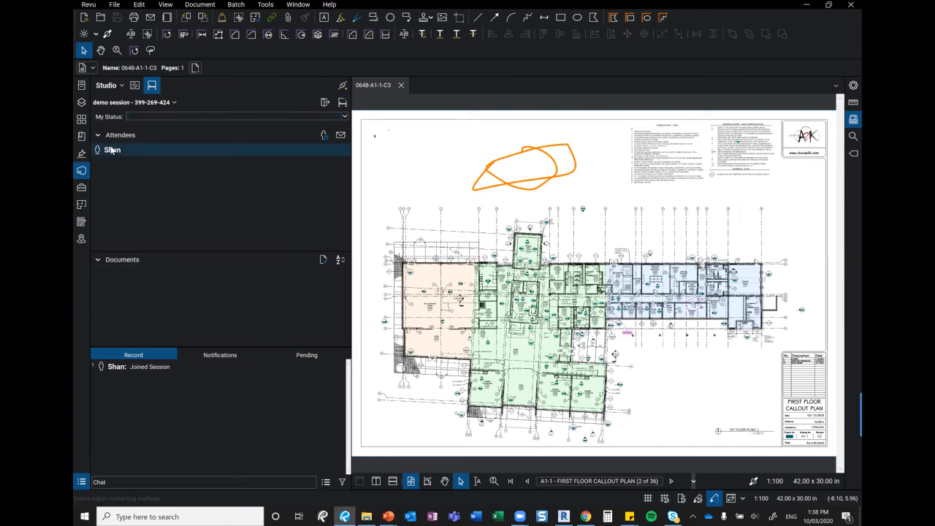
{"action": "mouse_move", "coordinate": [116, 150]}
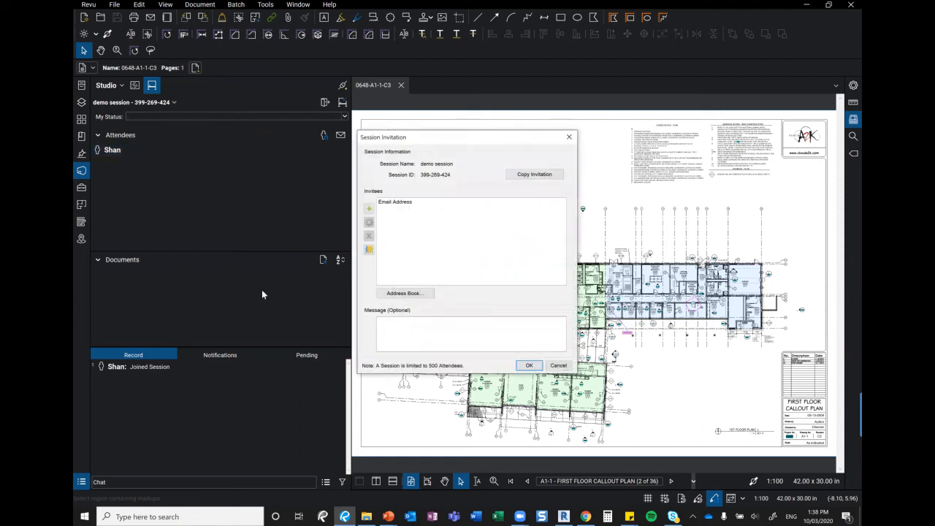
Add the invitee's e-mail address to the demo session invitation list
{"action": "left_click", "coordinate": [368, 209]}
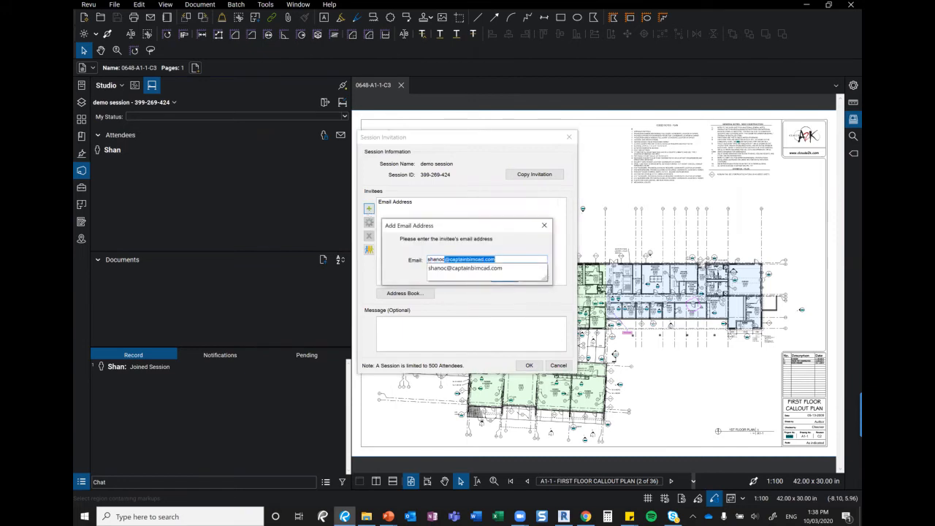
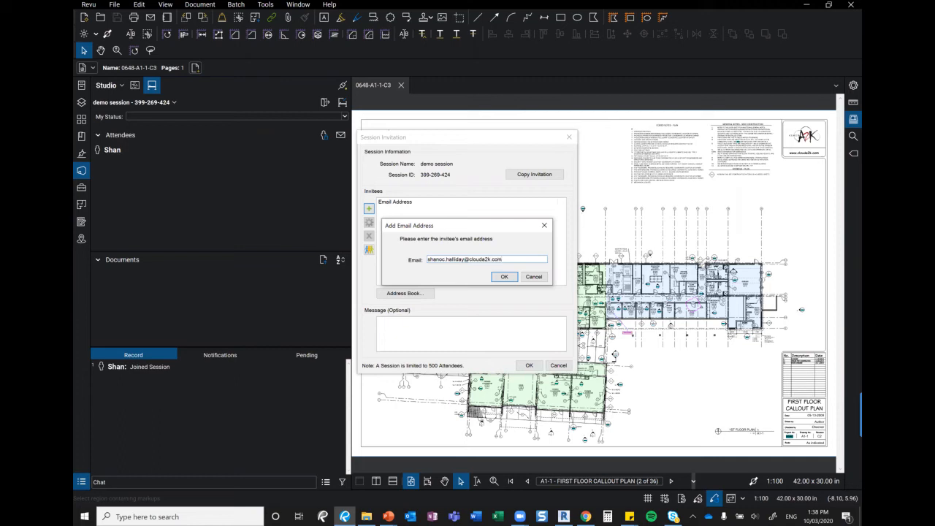
{"action": "left_click", "coordinate": [504, 277]}
{"action": "left_click", "coordinate": [536, 175]}
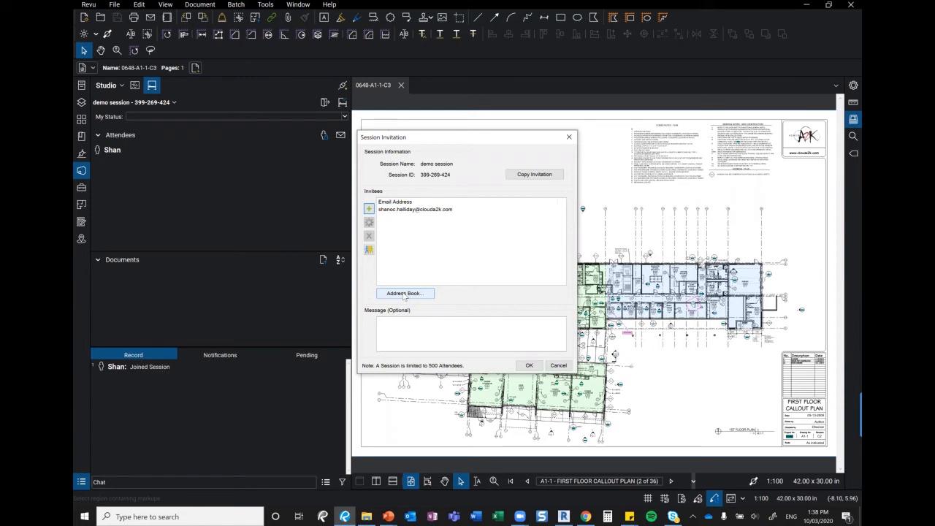
{"action": "left_click", "coordinate": [395, 322]}
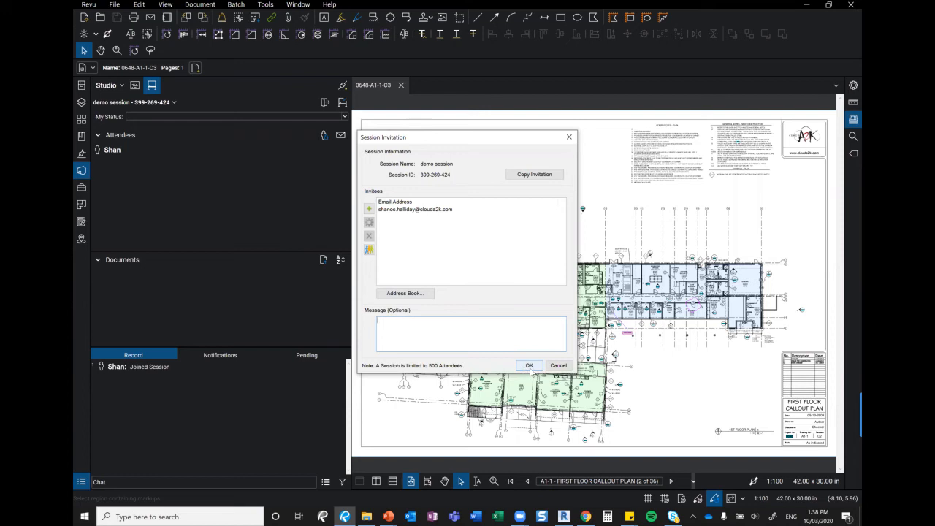
Check for attendee groups, then send the invitation and acknowledge the sent confirmation
{"action": "left_click", "coordinate": [369, 252]}
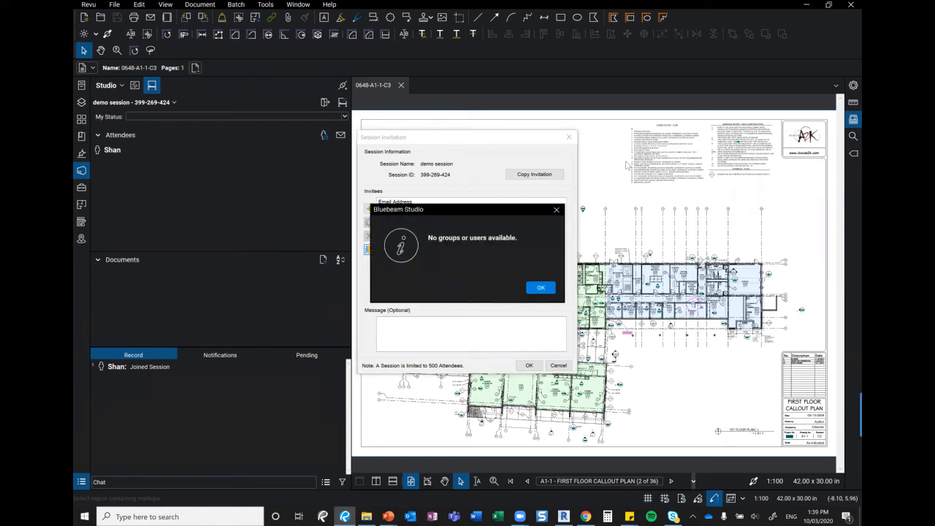
{"action": "left_click", "coordinate": [556, 211]}
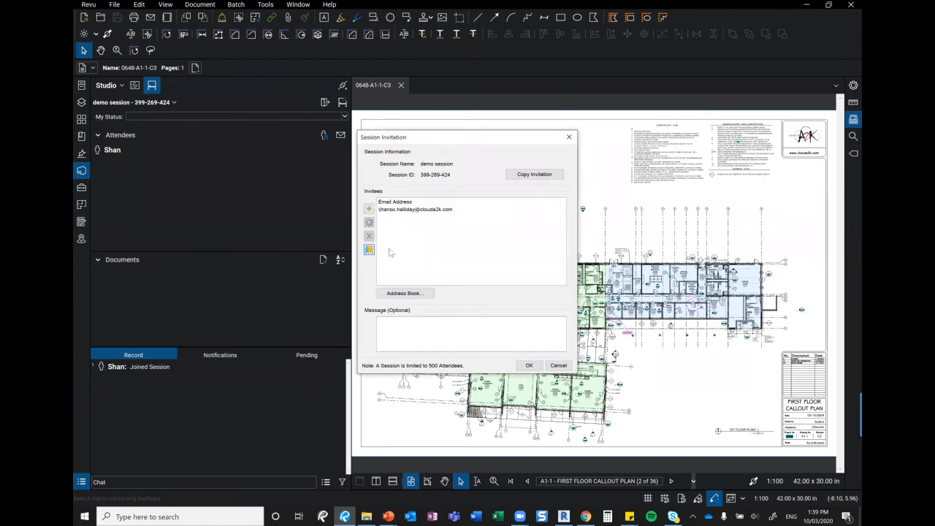
{"action": "left_click", "coordinate": [529, 366]}
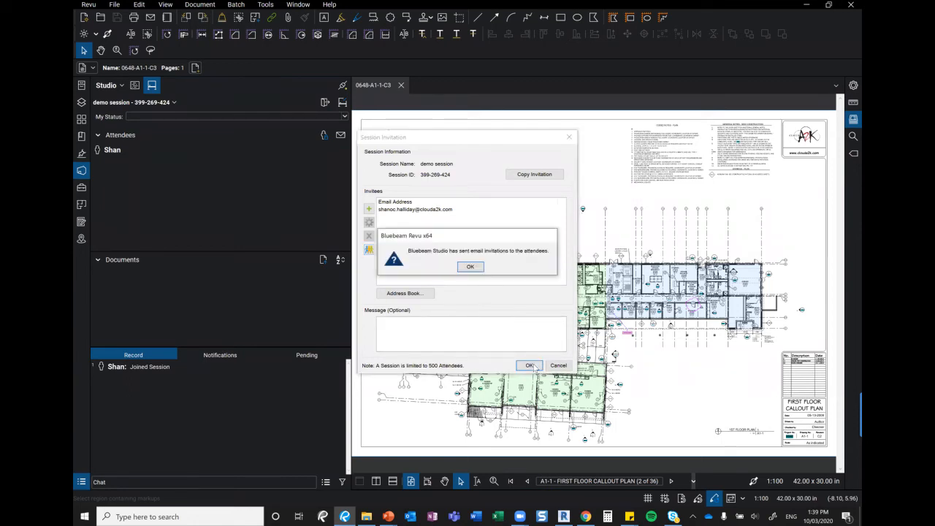
{"action": "left_click", "coordinate": [470, 266]}
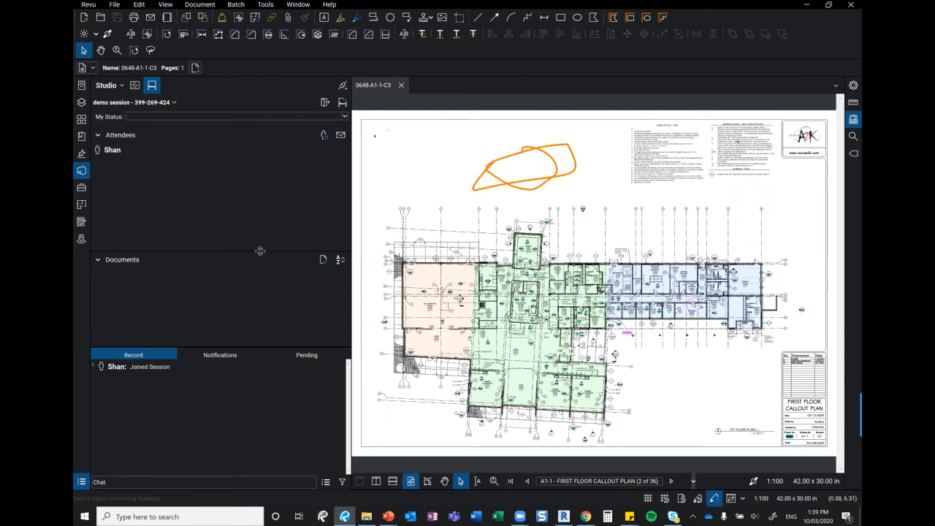
Cancel the first file picker and close the open floor-plan document
{"action": "left_click", "coordinate": [323, 260]}
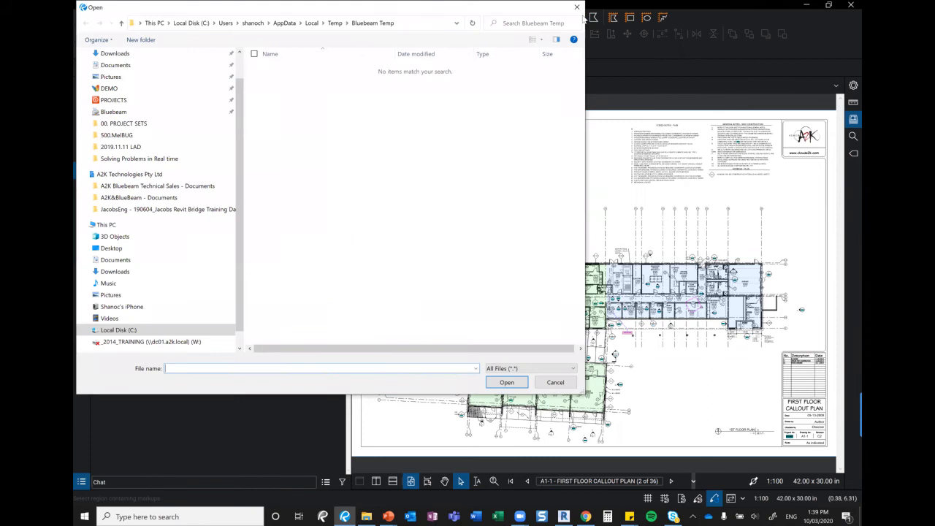
{"action": "left_click_drag", "start_coordinate": [502, 7], "coordinate": [461, 85]}
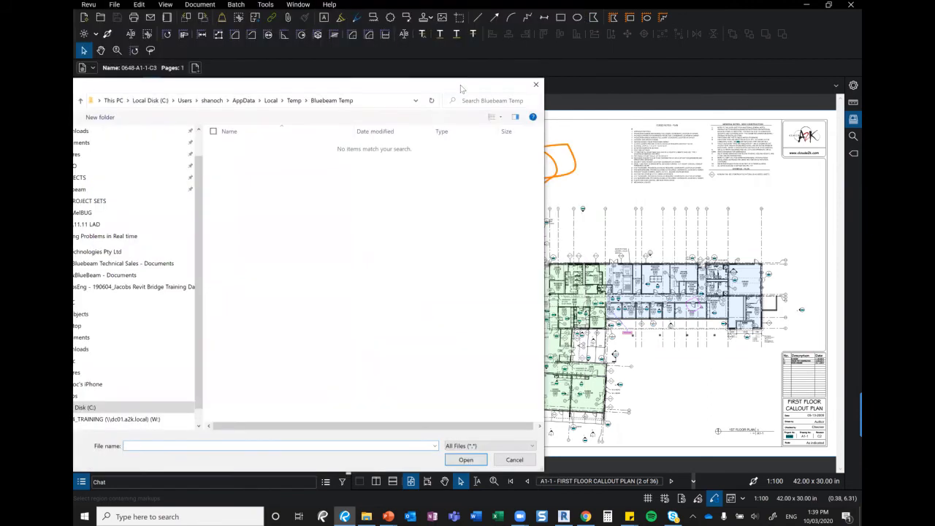
{"action": "left_click", "coordinate": [534, 85]}
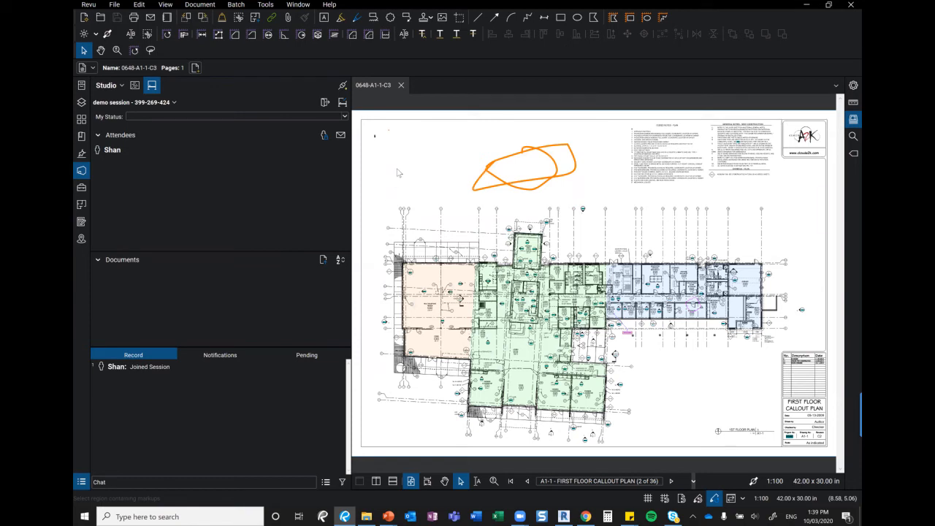
{"action": "left_click", "coordinate": [400, 85]}
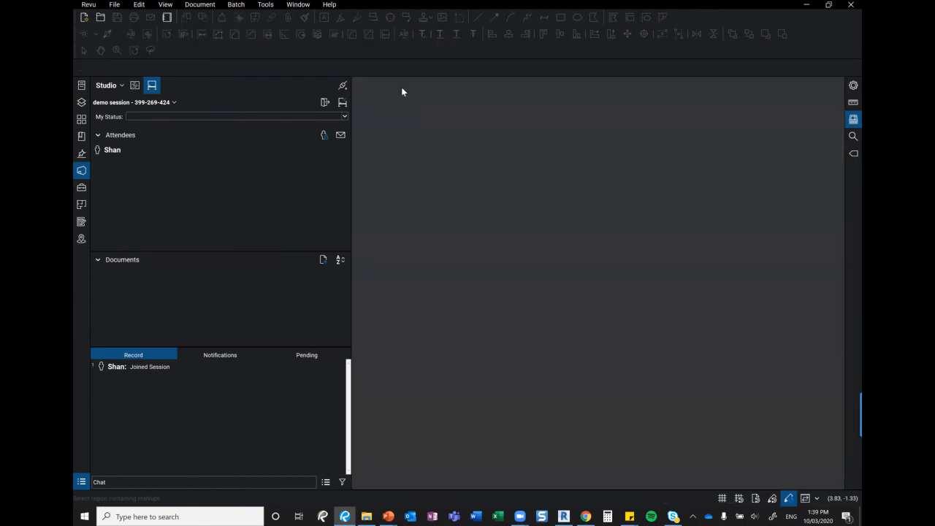
Add 0648 Arch Package.pdf from the Desktop's 01. ARCHITECTURAL FILES Package folder to the session
{"action": "left_click", "coordinate": [323, 260]}
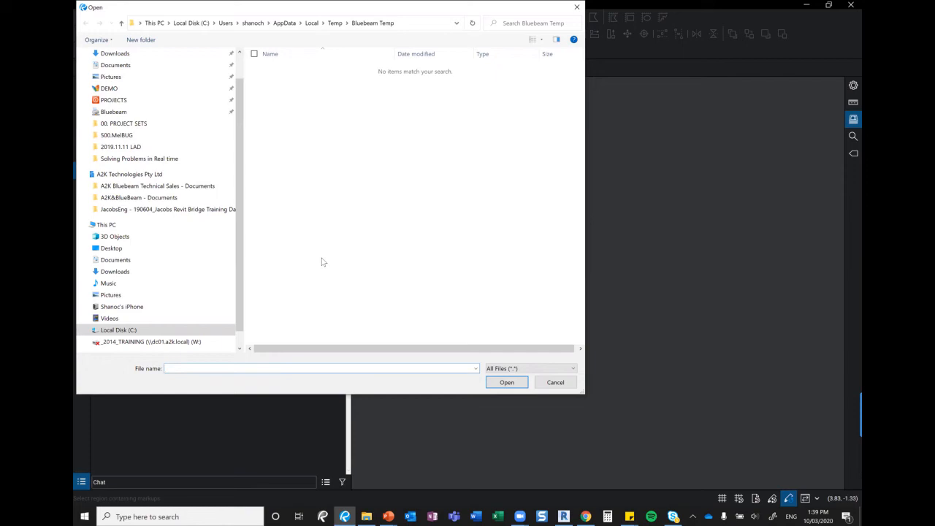
{"action": "left_click", "coordinate": [124, 111]}
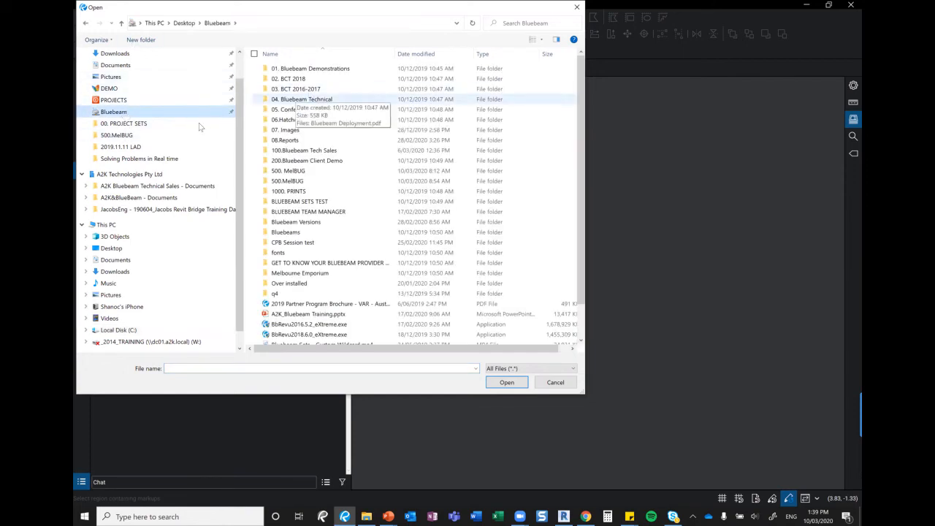
{"action": "scroll", "coordinate": [110, 97], "scroll_direction": "up", "scroll_amount": 2}
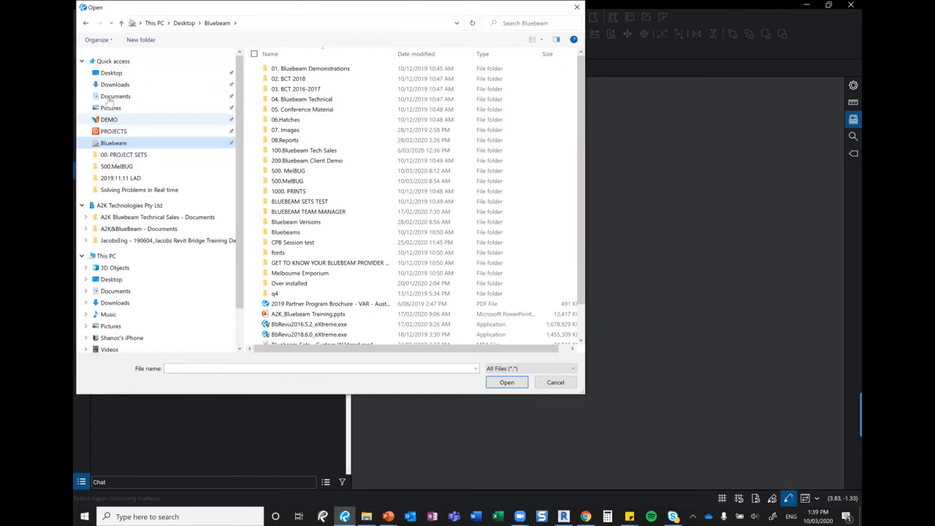
{"action": "left_click", "coordinate": [111, 73]}
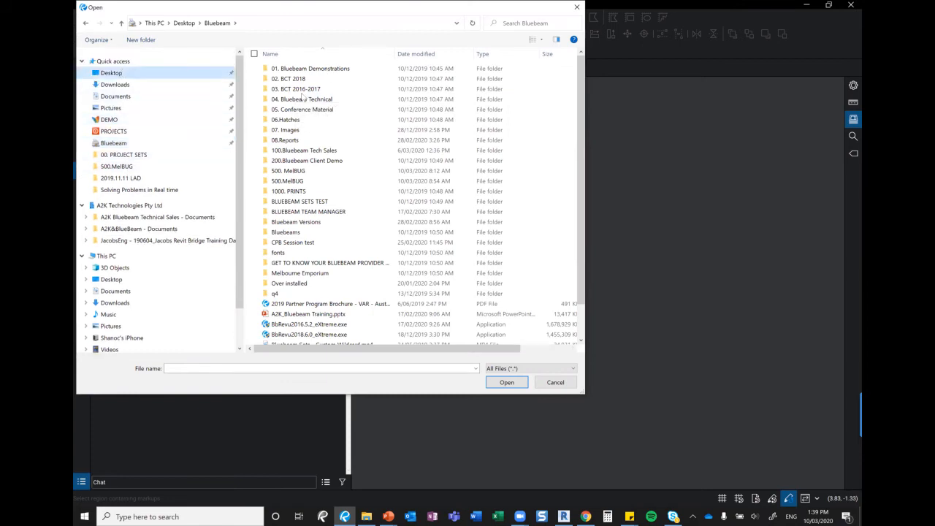
{"action": "double_click", "coordinate": [313, 119]}
{"action": "double_click", "coordinate": [302, 69]}
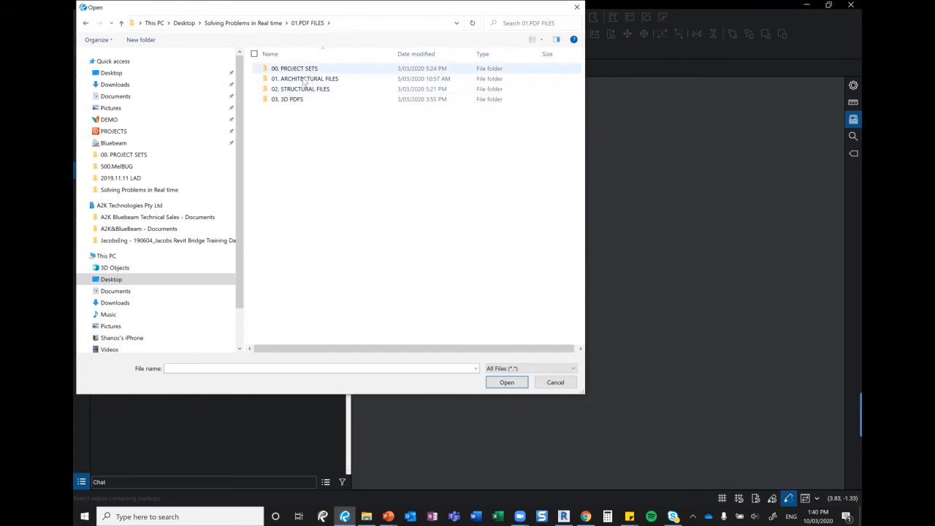
{"action": "left_click", "coordinate": [303, 79]}
{"action": "double_click", "coordinate": [295, 79]}
{"action": "double_click", "coordinate": [292, 92]}
{"action": "left_click", "coordinate": [300, 68]}
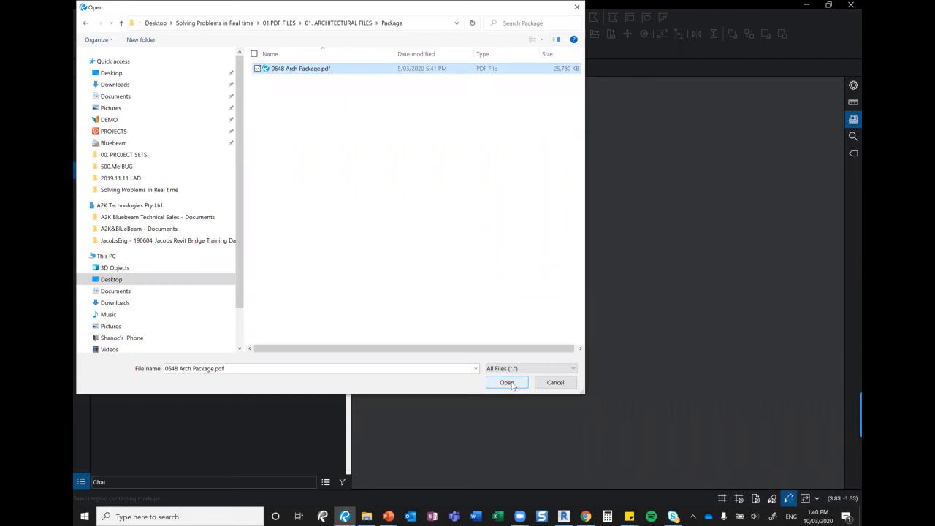
{"action": "left_click", "coordinate": [512, 385]}
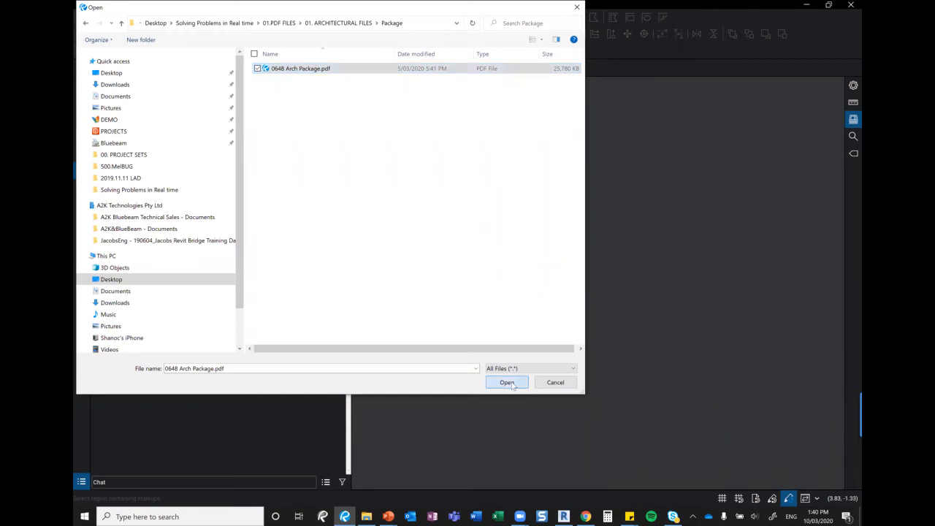
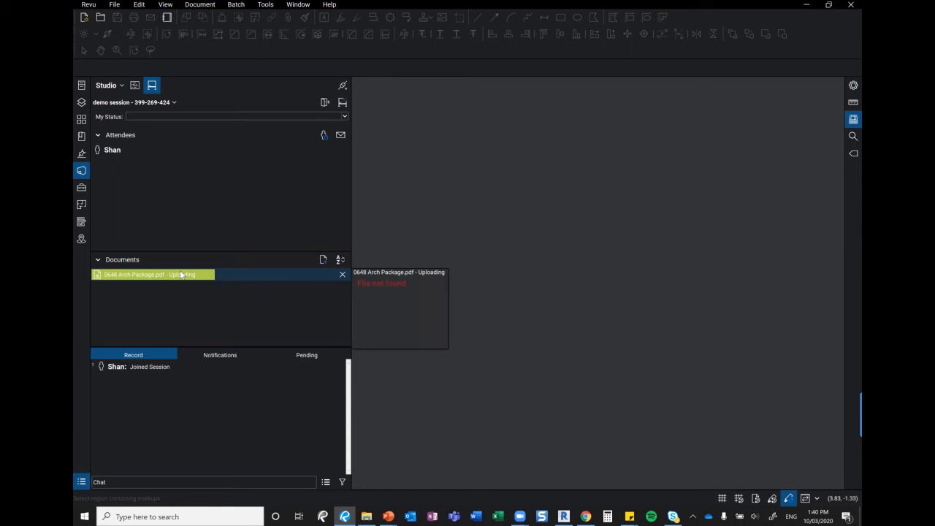
Open Session Settings from the demo session's name menu in the Studio panel
{"action": "left_click", "coordinate": [175, 103]}
{"action": "left_click", "coordinate": [117, 120]}
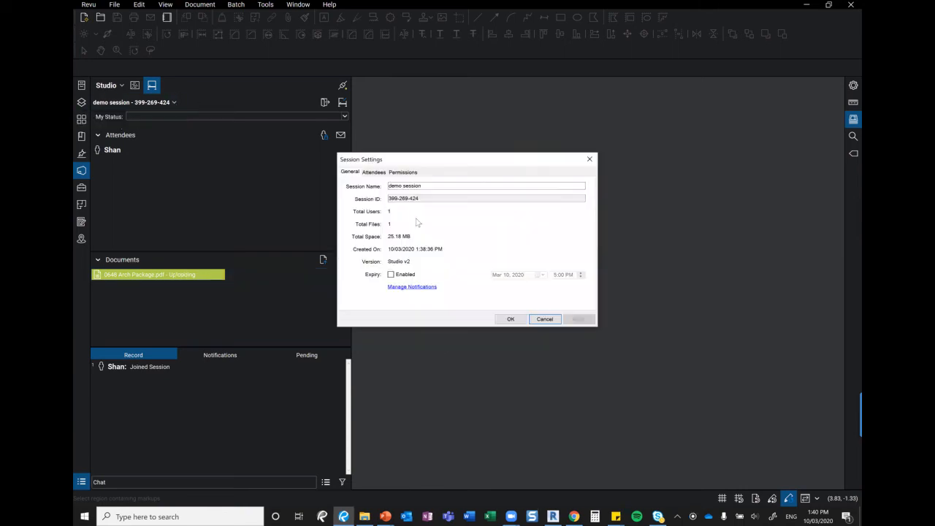
Enable session expiry and set the expiry date to 18 March 2020, 5:00 PM
{"action": "left_click", "coordinate": [391, 274]}
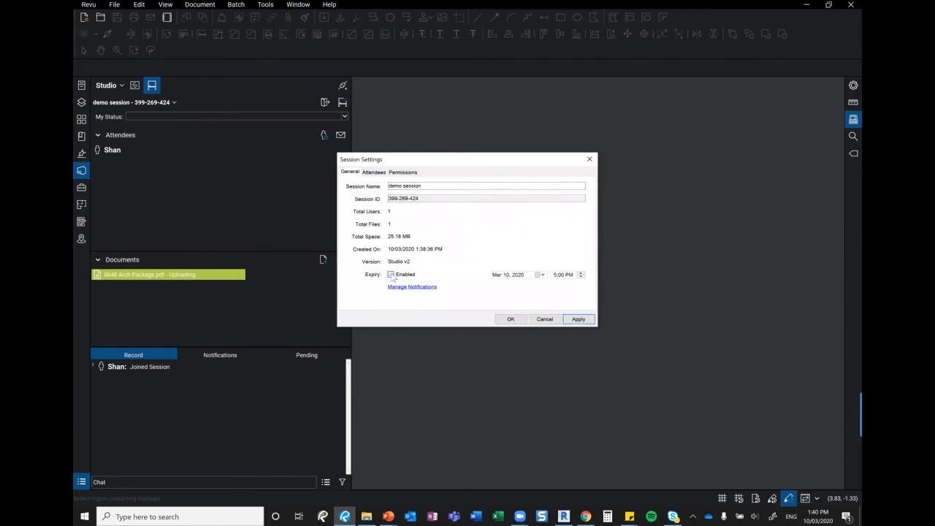
{"action": "left_click", "coordinate": [539, 275]}
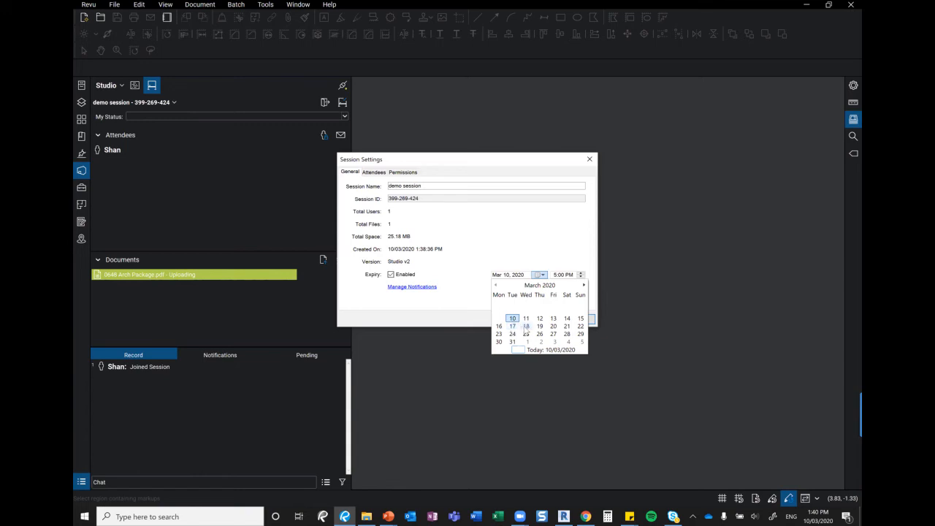
{"action": "left_click", "coordinate": [525, 326]}
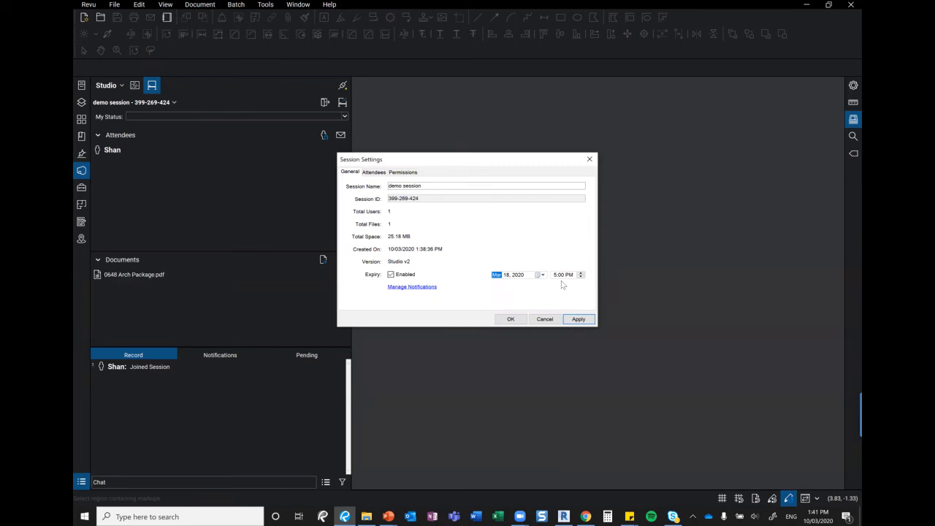
Review the Attendees and Permissions tabs, save the settings, and open 0648 Arch Package.pdf
{"action": "left_click", "coordinate": [374, 173]}
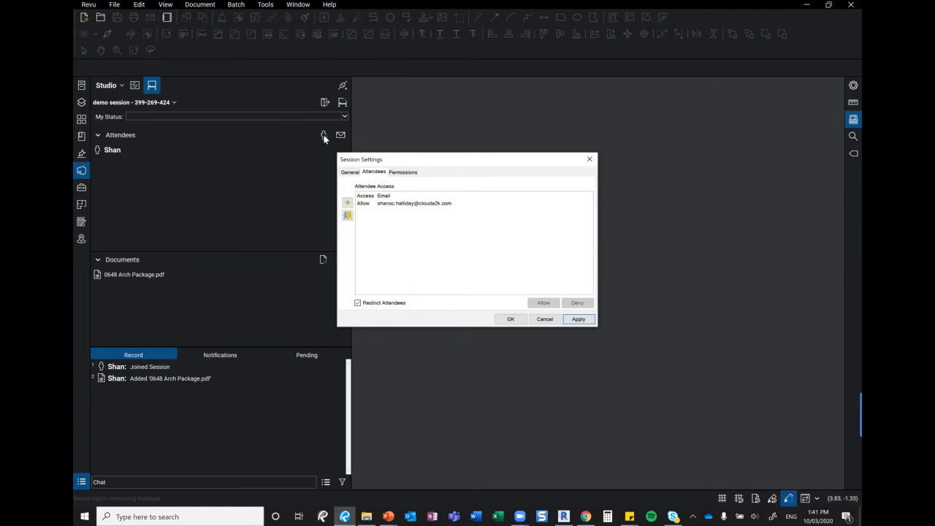
{"action": "left_click", "coordinate": [406, 173]}
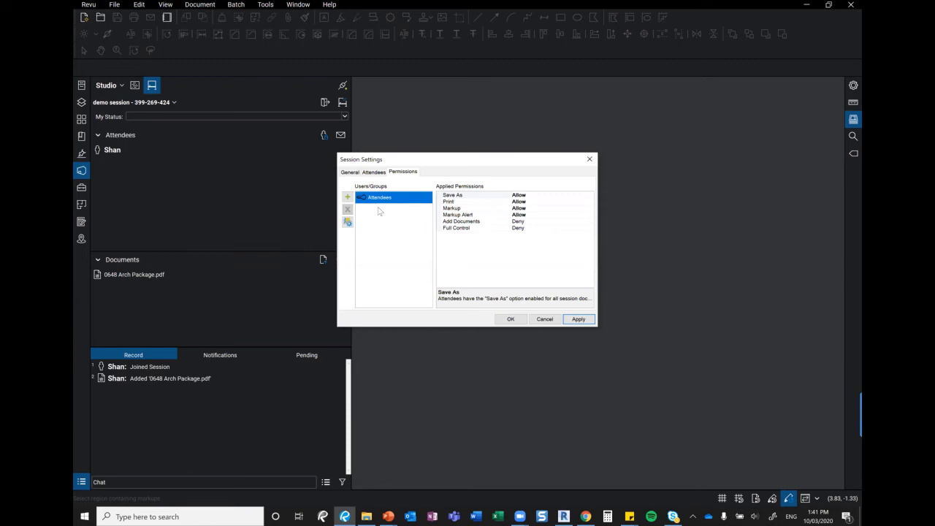
{"action": "left_click", "coordinate": [512, 319]}
{"action": "double_click", "coordinate": [159, 273]}
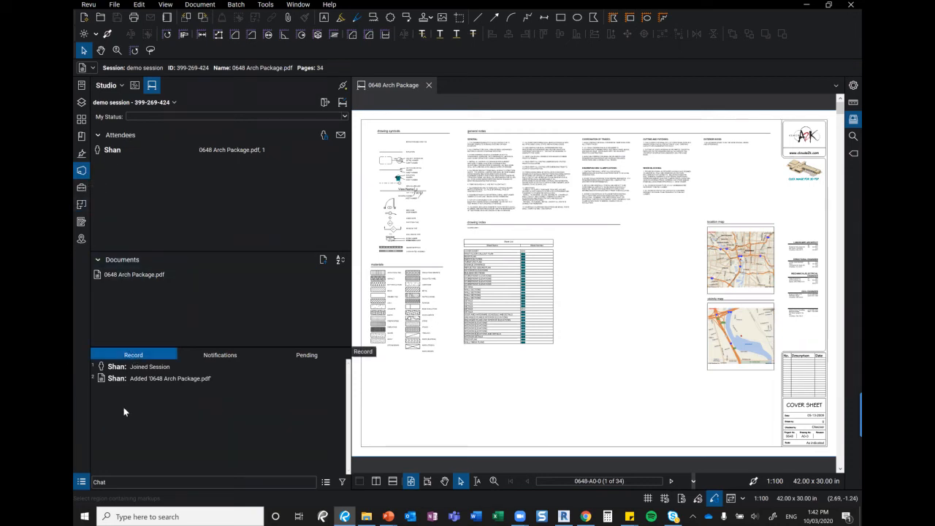
Place a Markup_Add to drg_A2K callout below the materials legend on the cover sheet
{"action": "left_click", "coordinate": [81, 188]}
{"action": "left_click", "coordinate": [108, 257]}
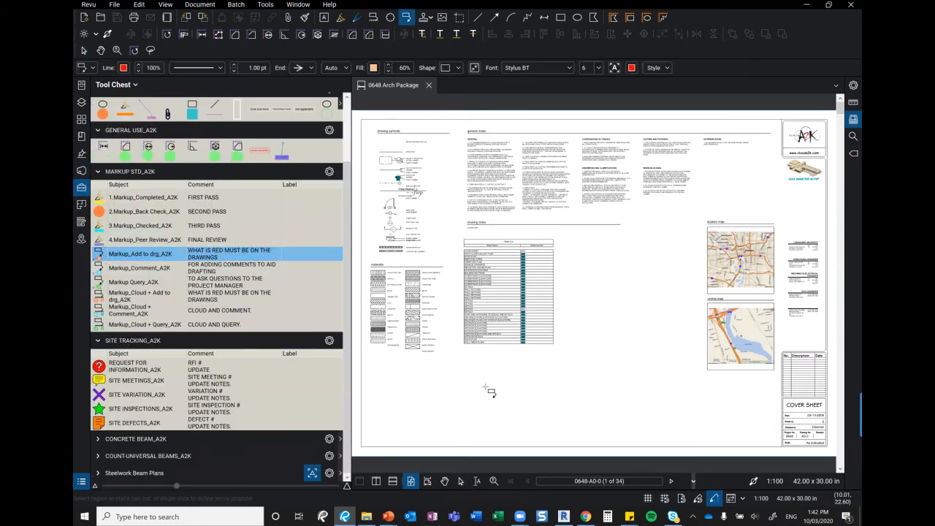
{"action": "left_click", "coordinate": [421, 351]}
{"action": "left_click", "coordinate": [456, 370]}
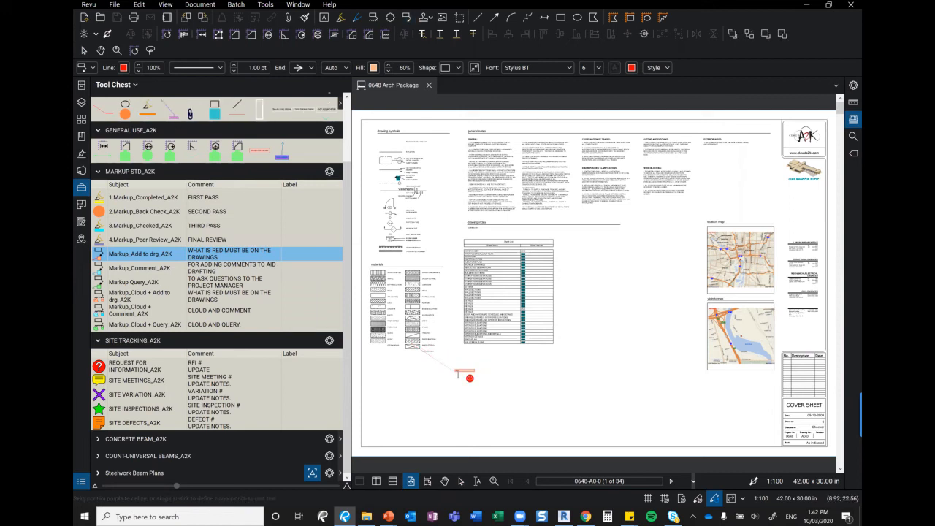
{"action": "left_click", "coordinate": [458, 395]}
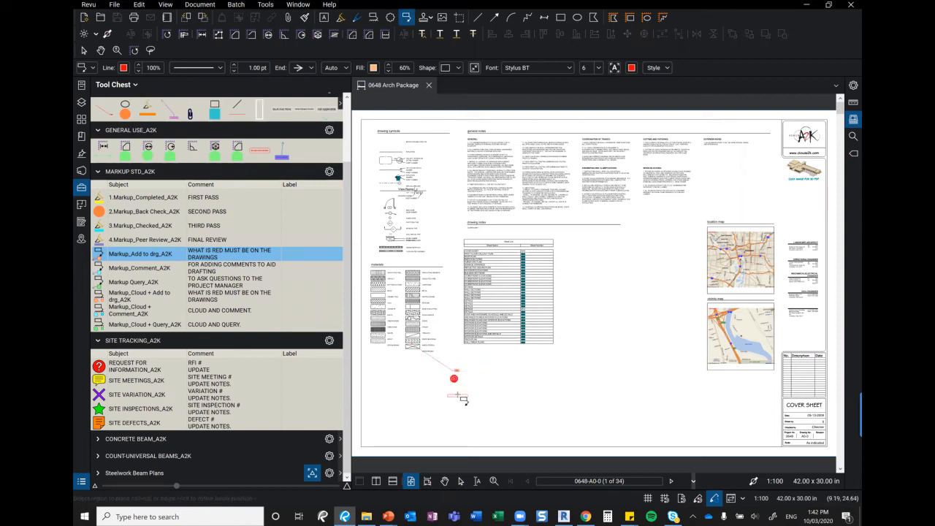
{"action": "key", "text": "Escape"}
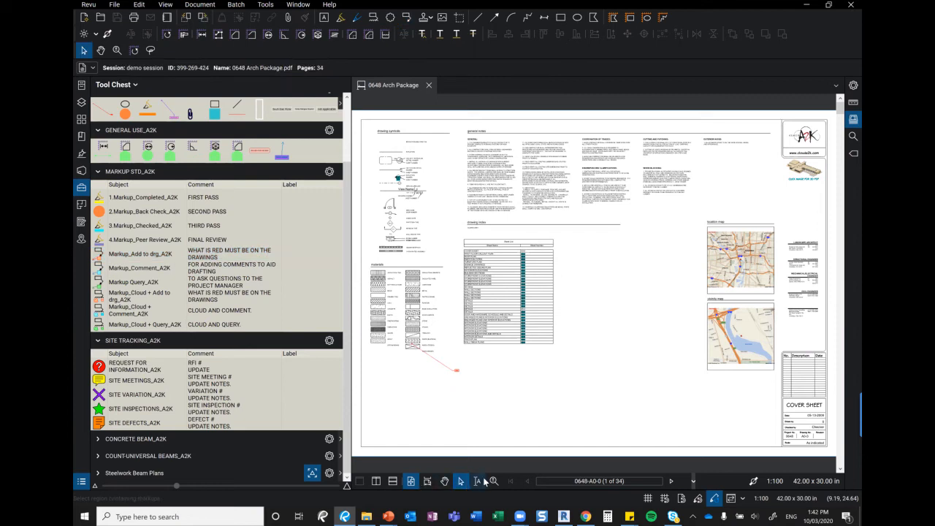
Zoom in on the callout and correct its text from 'mzrkup' to 'markup'
{"action": "left_click", "coordinate": [493, 480]}
{"action": "left_click_drag", "start_coordinate": [441, 359], "coordinate": [483, 387]}
{"action": "key", "text": "Escape"}
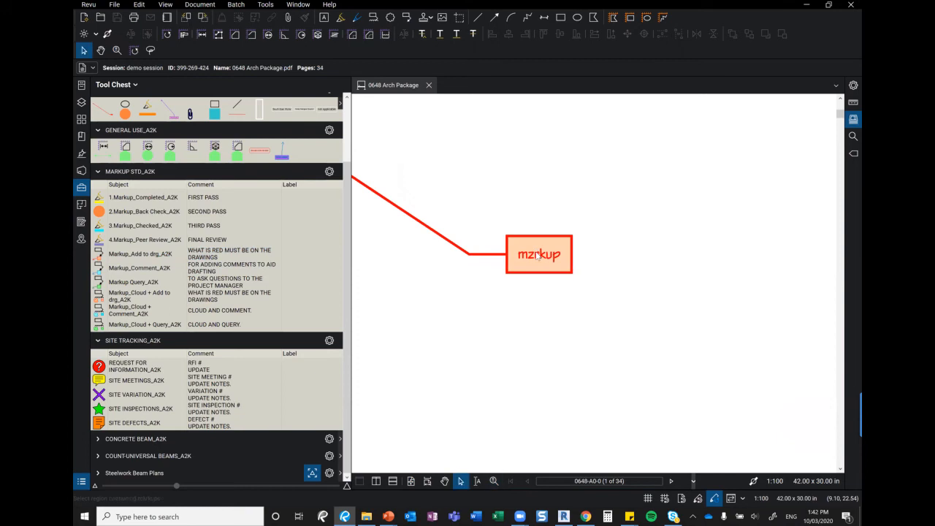
{"action": "left_click", "coordinate": [538, 254]}
{"action": "double_click", "coordinate": [537, 255]}
{"action": "left_click", "coordinate": [528, 254]}
{"action": "key", "text": "Delete"}
{"action": "type", "text": "a"}
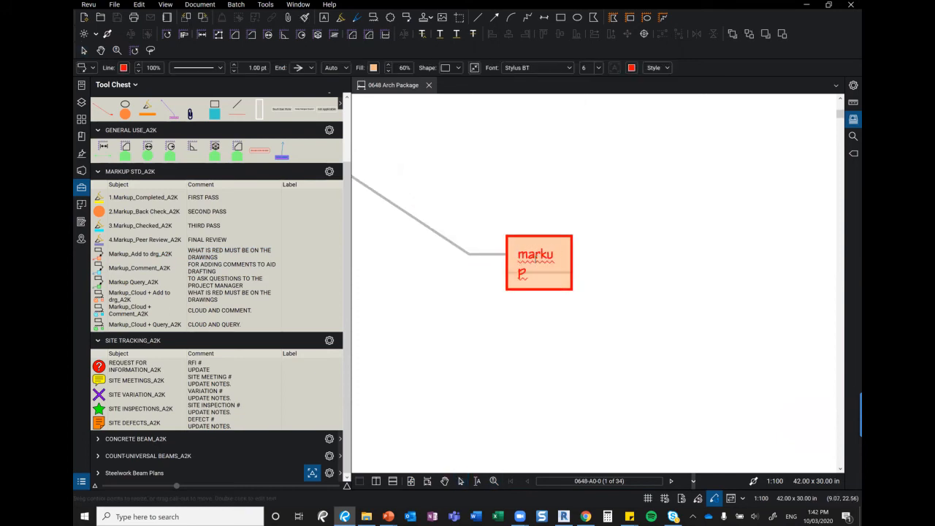
{"action": "left_click", "coordinate": [627, 274]}
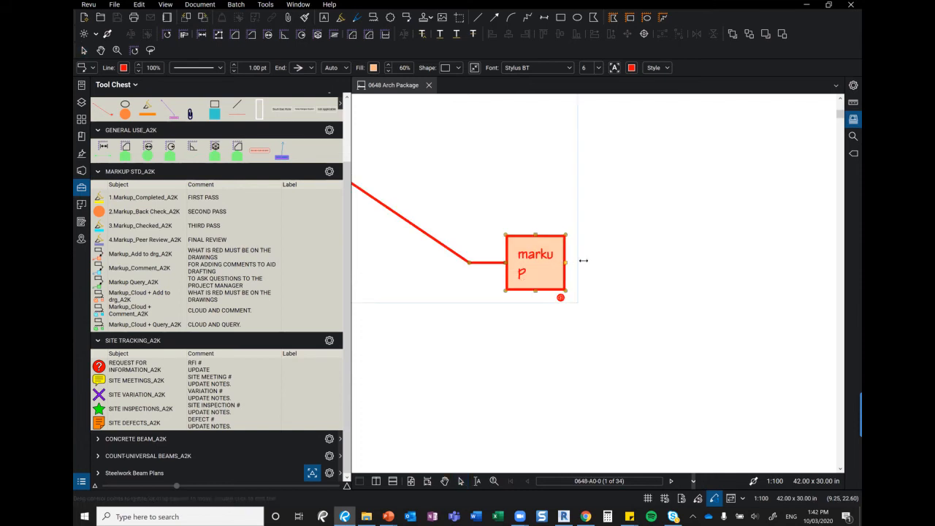
Auto-size the callout's text box to fit 'markup', then deselect it
{"action": "left_click_drag", "start_coordinate": [572, 262], "coordinate": [585, 262]}
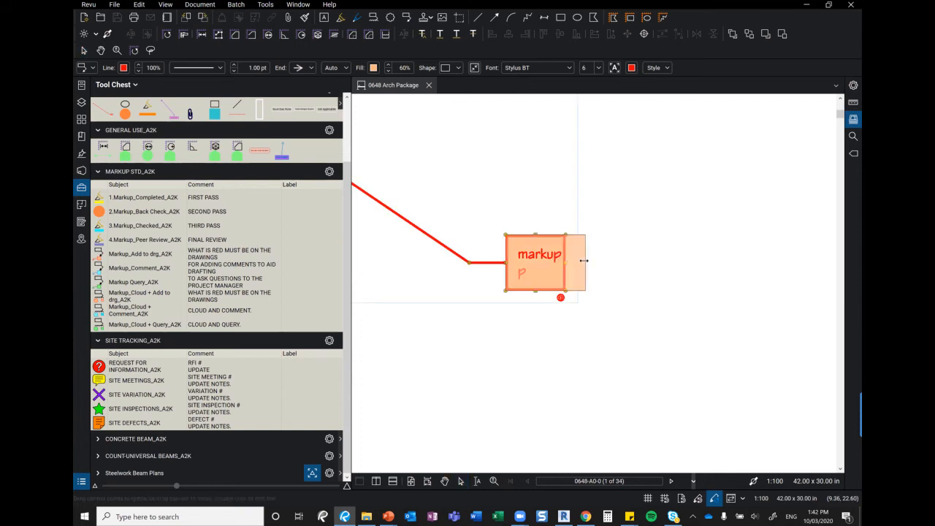
{"action": "right_click", "coordinate": [547, 263]}
{"action": "left_click", "coordinate": [583, 306]}
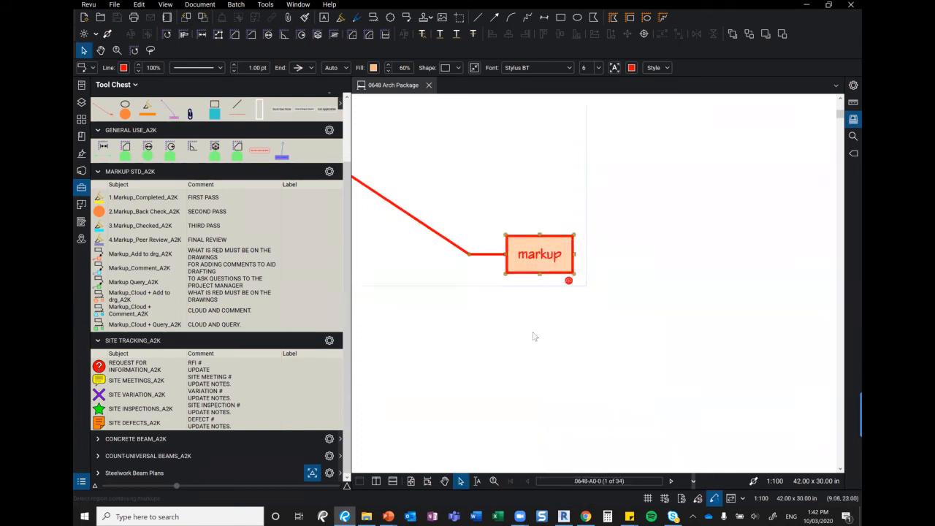
{"action": "left_click", "coordinate": [534, 335]}
Show the Markups List and jump to the CANT READ cloud markup
{"action": "left_click", "coordinate": [82, 482]}
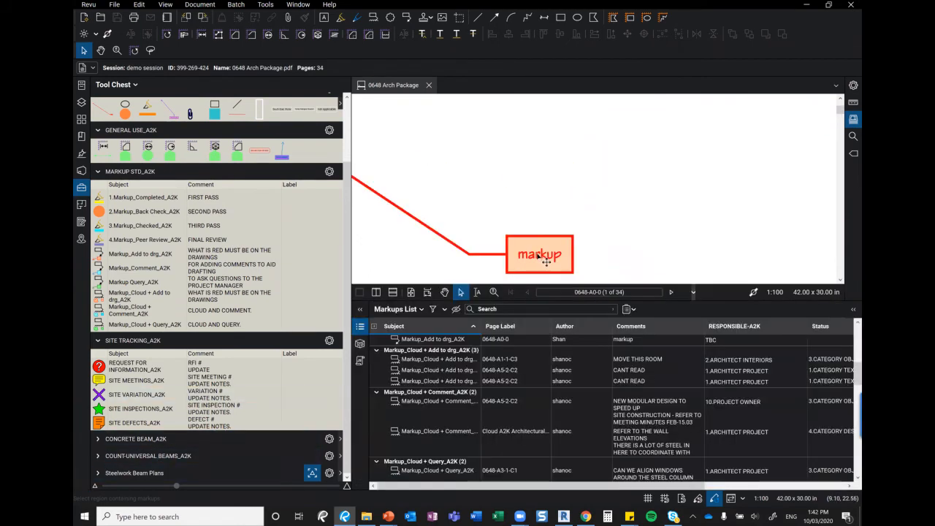
{"action": "left_click", "coordinate": [545, 260]}
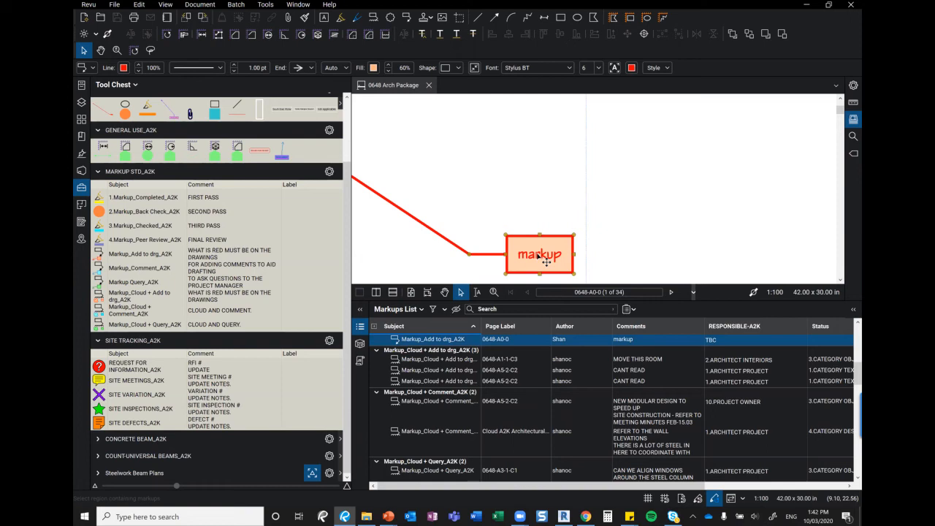
{"action": "left_click", "coordinate": [446, 369]}
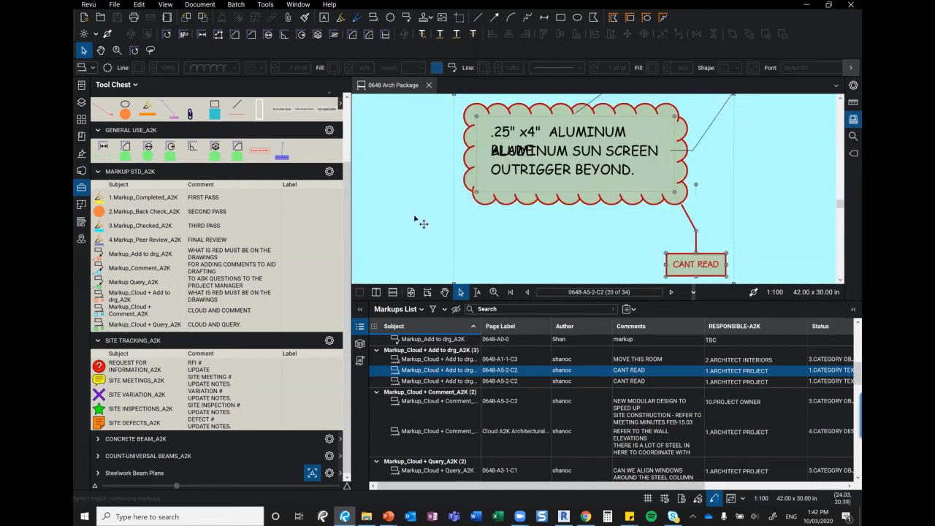
{"action": "scroll", "coordinate": [416, 222], "scroll_direction": "down", "scroll_amount": 5}
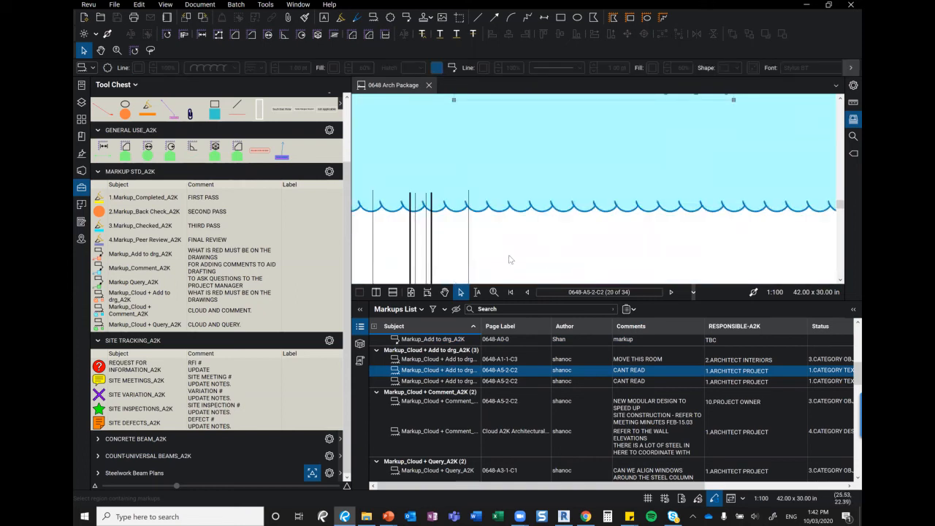
Zoom out, then in on the storefront clouds on sheet 0648-A5-2-C2
{"action": "left_click", "coordinate": [493, 292]}
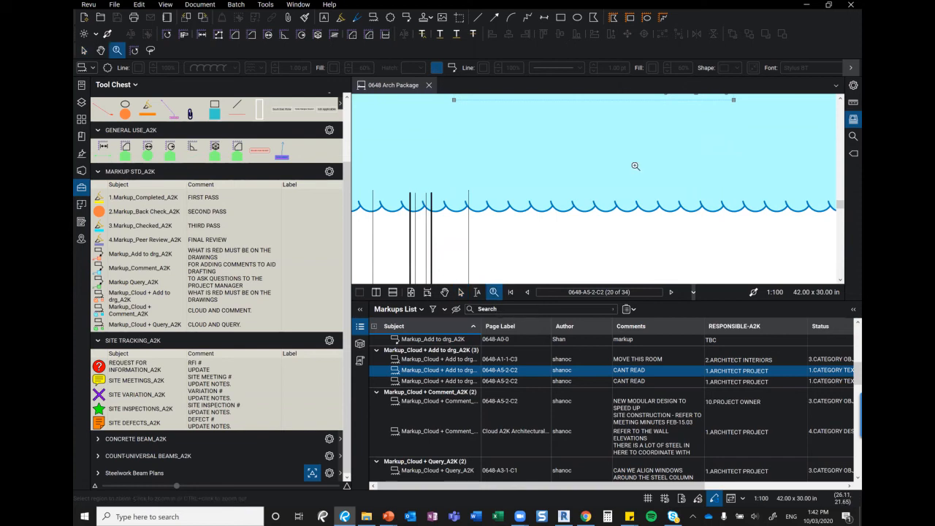
{"action": "left_click", "coordinate": [635, 166], "text": "ctrl"}
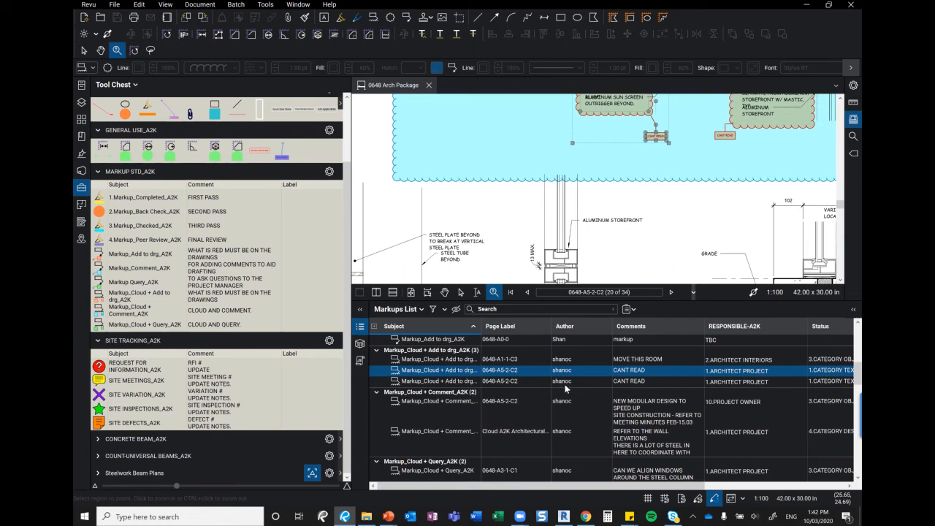
{"action": "left_click", "coordinate": [668, 205]}
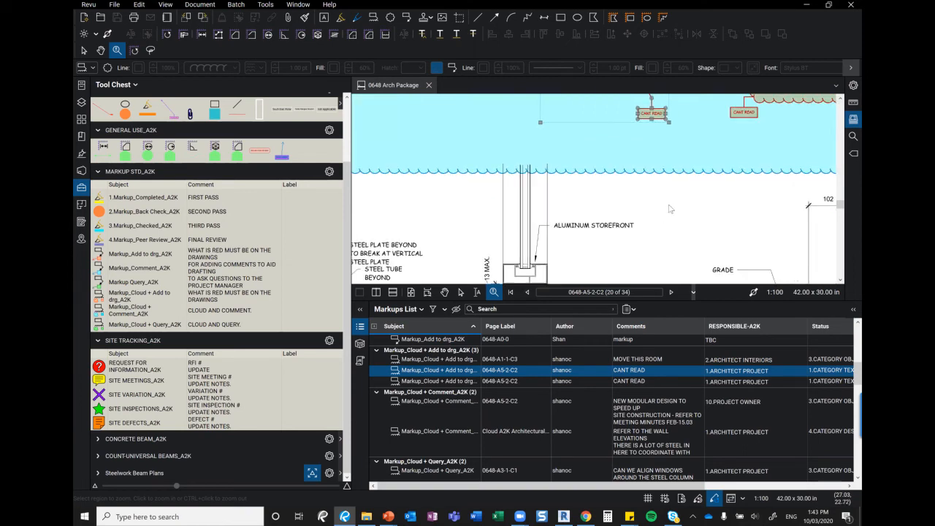
{"action": "key", "text": "Escape"}
{"action": "key", "text": "Escape"}
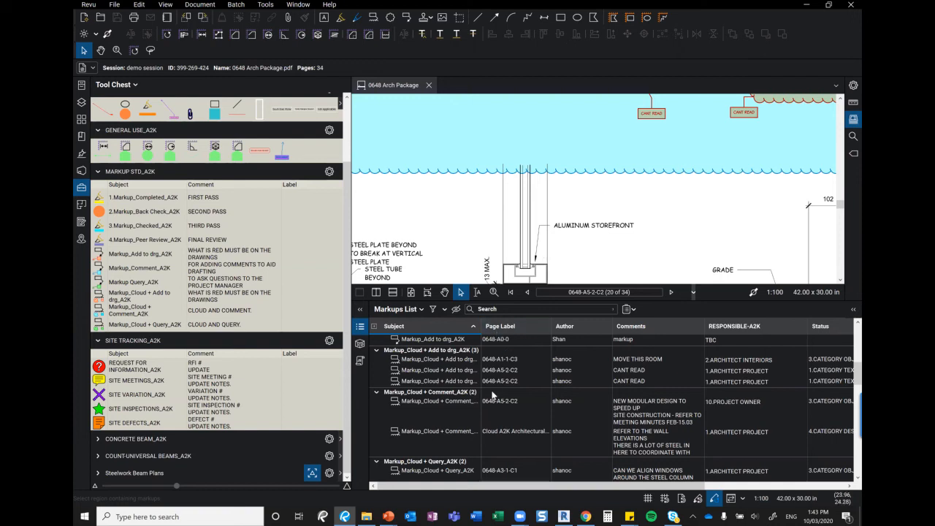
Go to the MOVE THIS ROOM callout and start a reply to it
{"action": "left_click", "coordinate": [650, 360]}
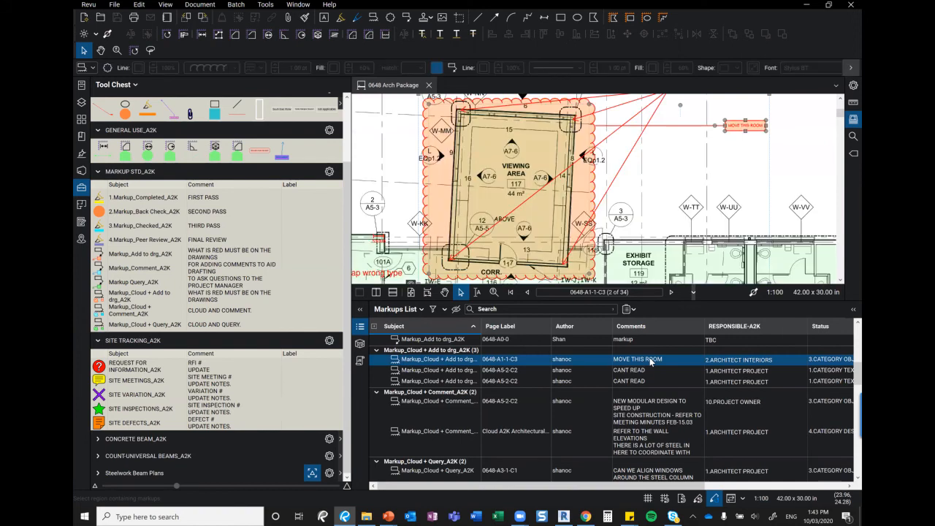
{"action": "left_click", "coordinate": [761, 169]}
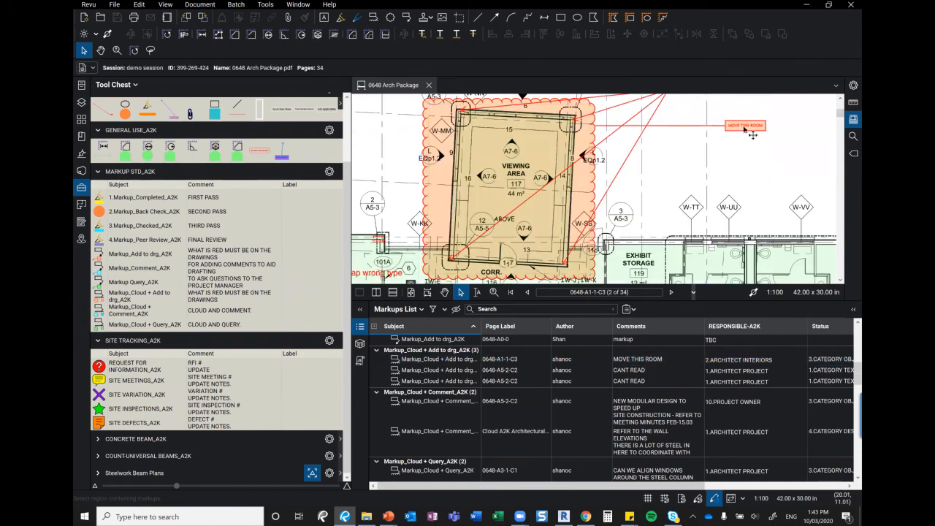
{"action": "left_click", "coordinate": [745, 128]}
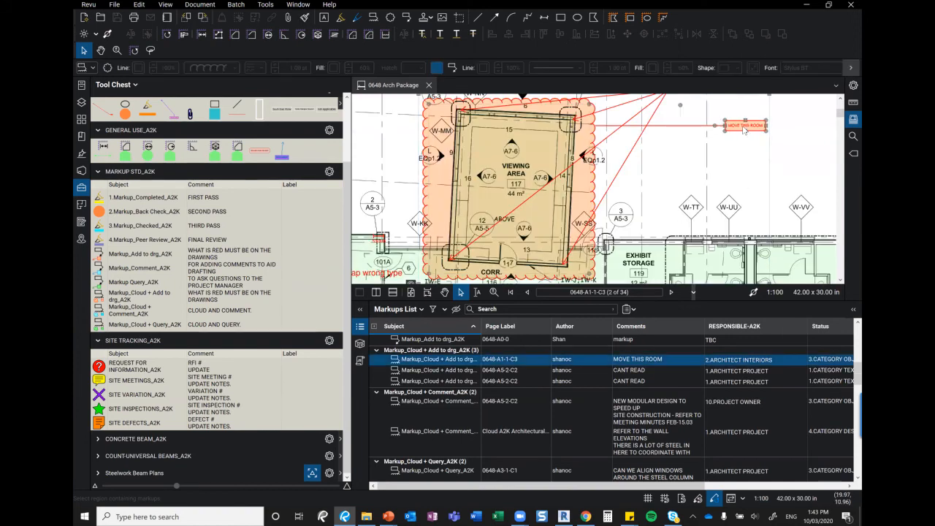
{"action": "right_click", "coordinate": [745, 130]}
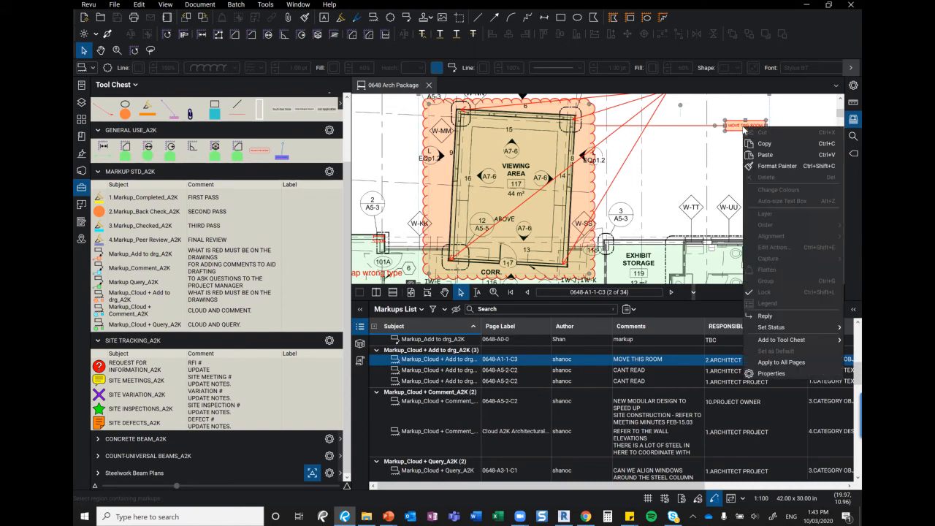
{"action": "left_click", "coordinate": [771, 320]}
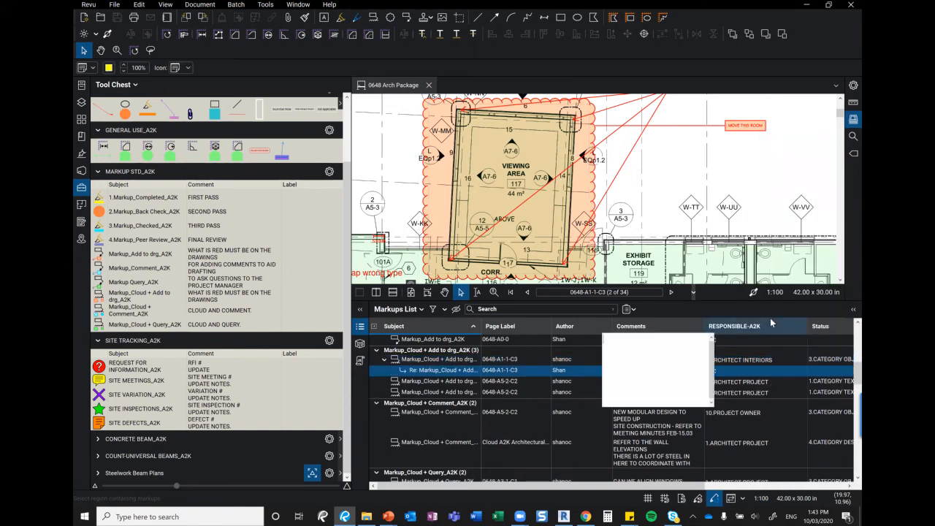
Reply 'WE CANT MOVE THIS ROOM DUE TO SITE ISSUES.' and collapse the Tool Chest
{"action": "type", "text": "WE HAVE"}
{"action": "key", "text": "BackSpace"}
{"action": "key", "text": "BackSpace"}
{"action": "key", "text": "BackSpace"}
{"action": "key", "text": "BackSpace"}
{"action": "type", "text": "CAT"}
{"action": "key", "text": "BackSpace"}
{"action": "type", "text": "NT MOVE THIS"}
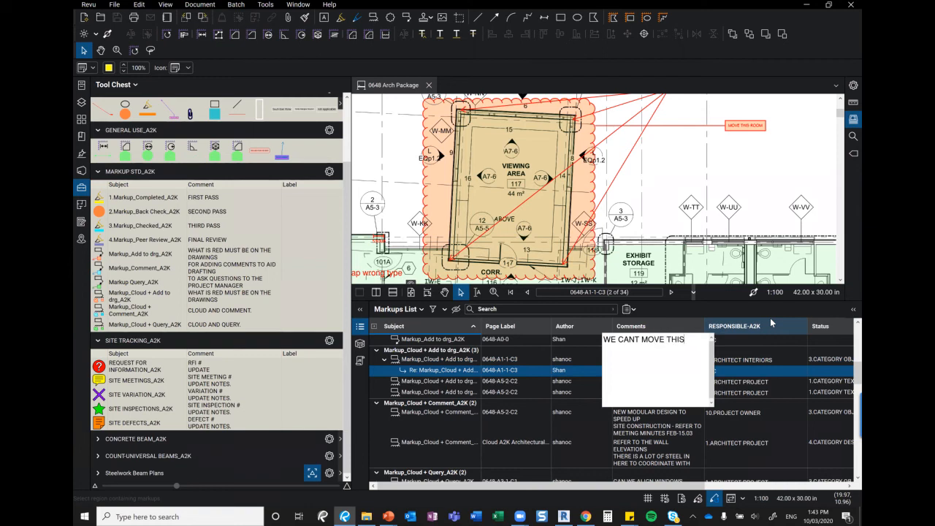
{"action": "type", "text": " ROOM DUE TO SITE ISSUES."}
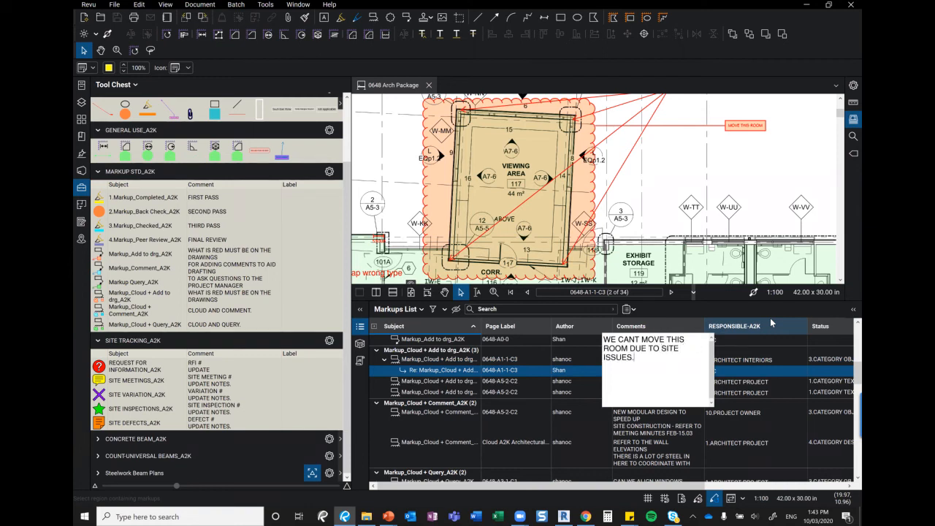
{"action": "left_click", "coordinate": [737, 173]}
{"action": "left_click", "coordinate": [81, 189]}
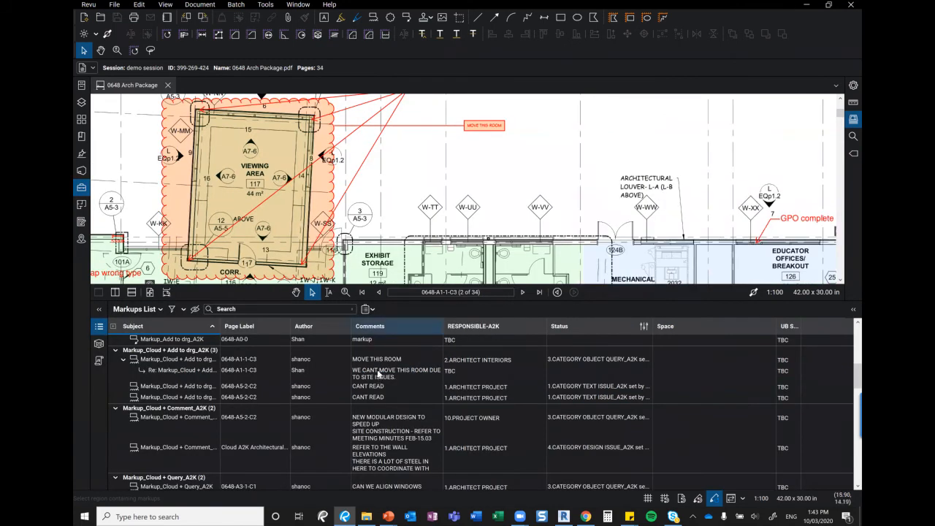
{"action": "left_click", "coordinate": [377, 360]}
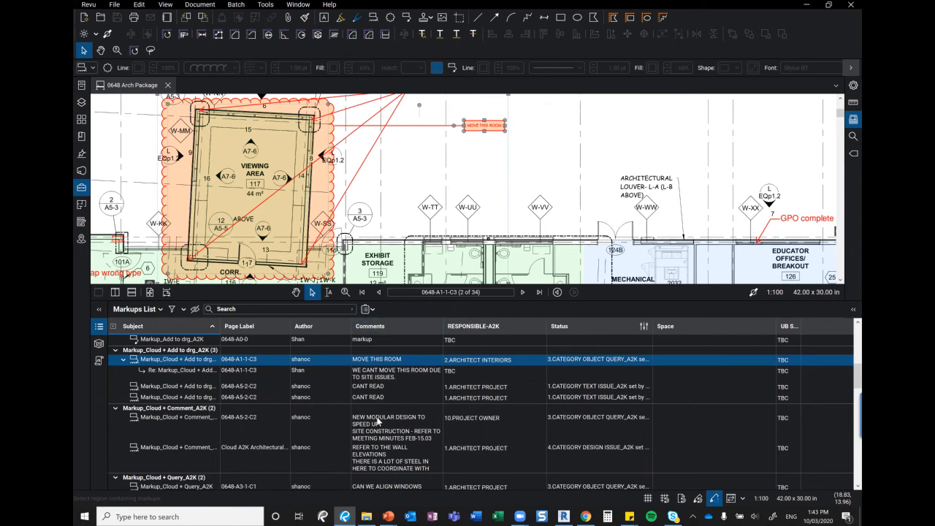
{"action": "left_click", "coordinate": [365, 379]}
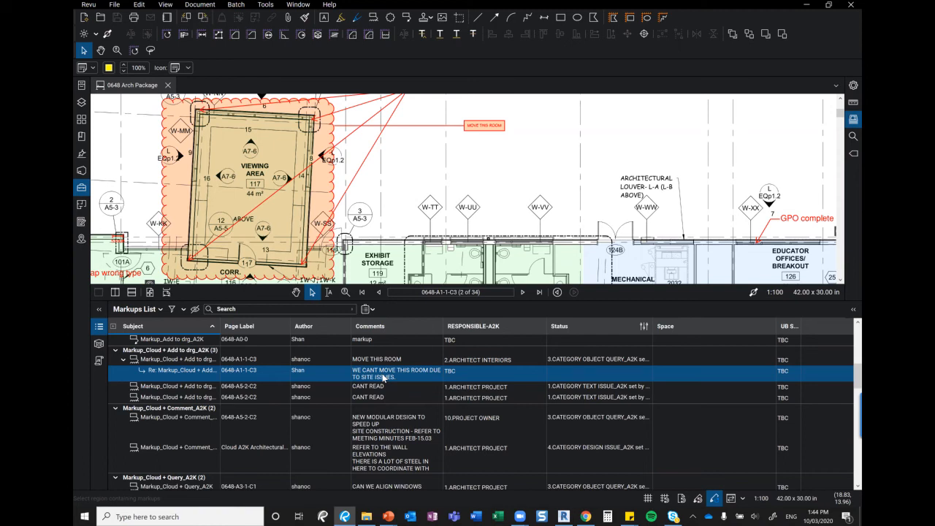
{"action": "left_click", "coordinate": [485, 130]}
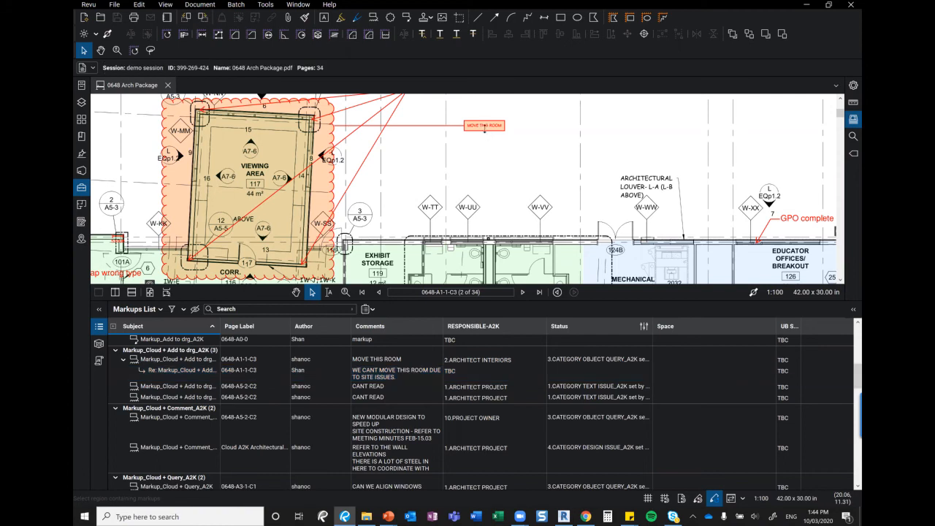
{"action": "left_click", "coordinate": [487, 129]}
{"action": "right_click", "coordinate": [484, 127]}
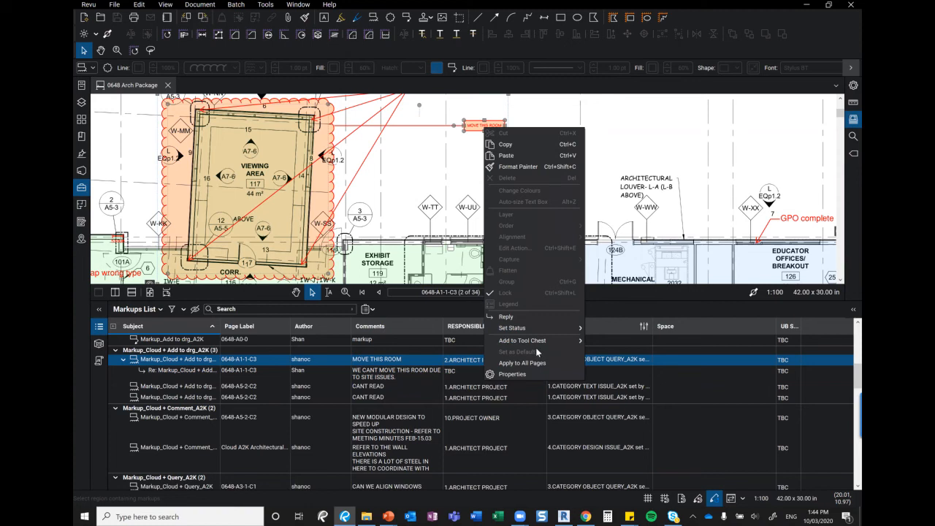
{"action": "mouse_move", "coordinate": [529, 342]}
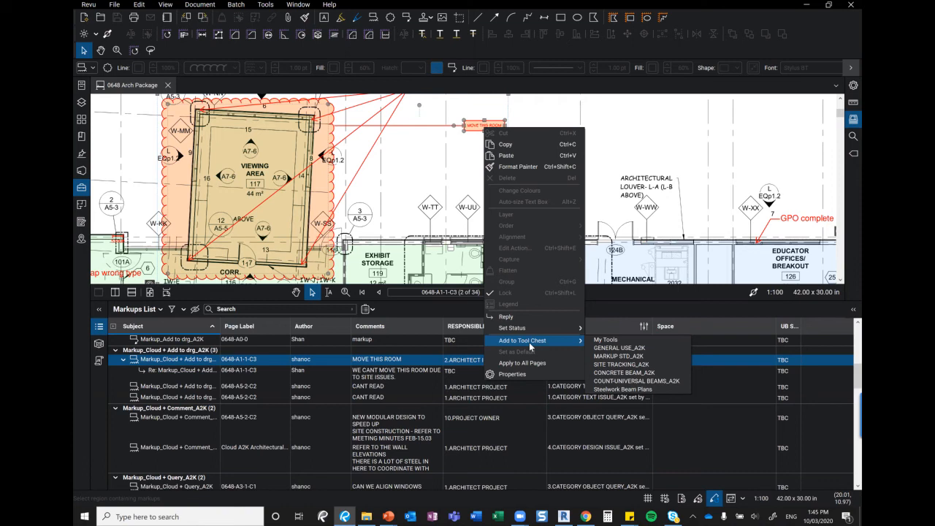
{"action": "left_click", "coordinate": [678, 127]}
{"action": "left_click", "coordinate": [471, 161]}
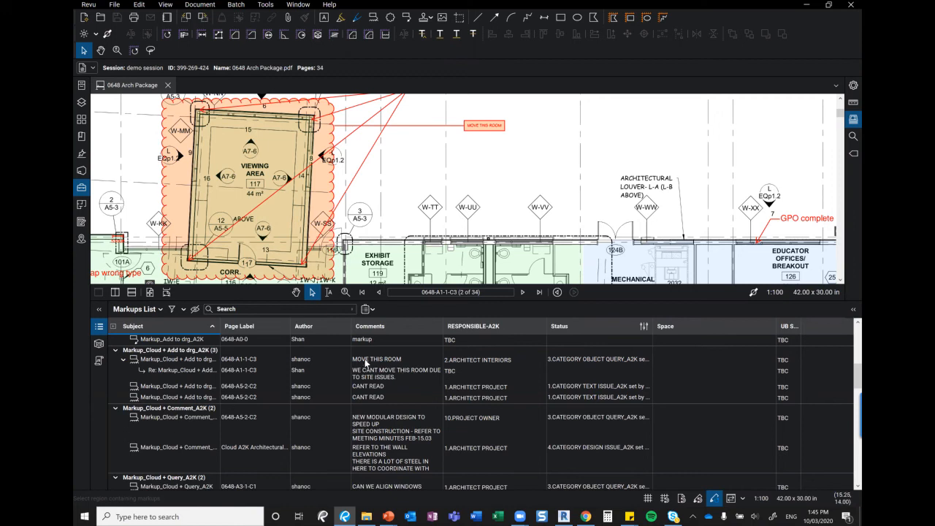
{"action": "left_click", "coordinate": [172, 360]}
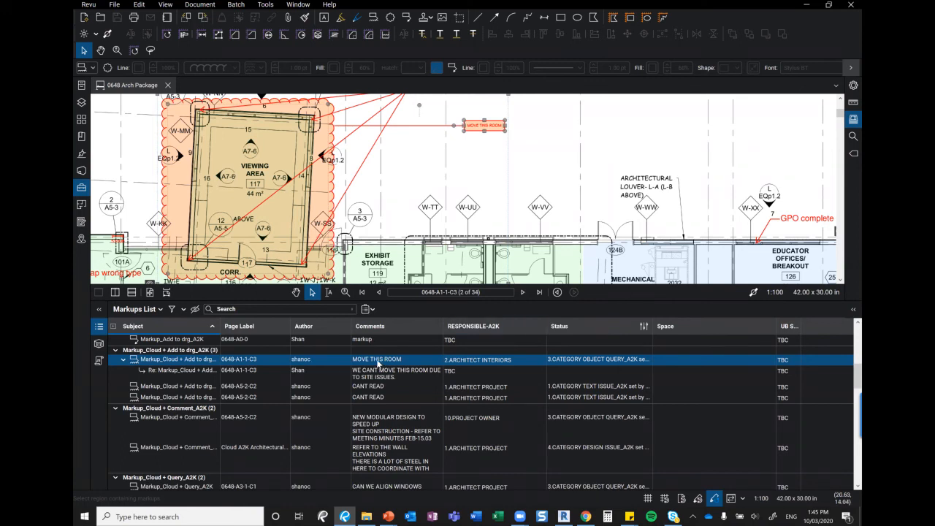
Deselect the MOVE THIS ROOM markup and open the Markups List column options
{"action": "left_click", "coordinate": [530, 165]}
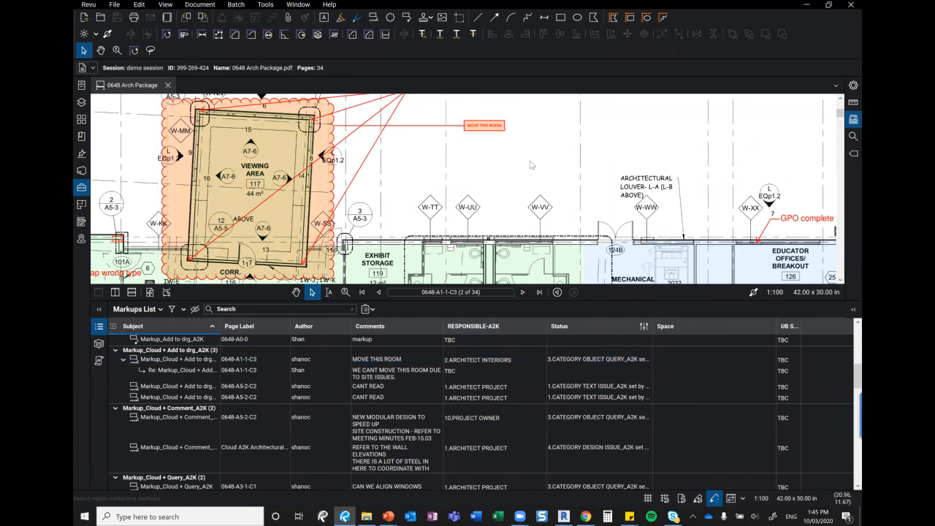
{"action": "scroll", "coordinate": [248, 219], "scroll_direction": "down", "scroll_amount": 3}
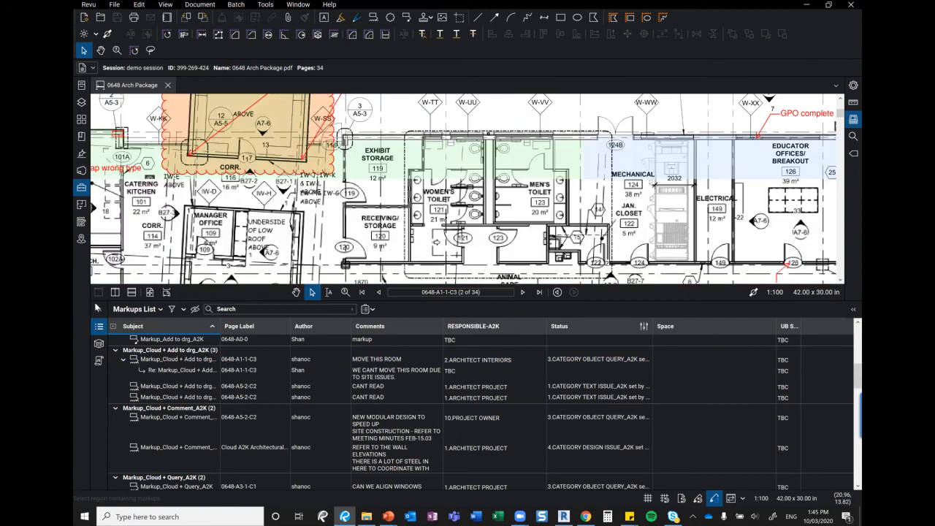
{"action": "left_click", "coordinate": [161, 310]}
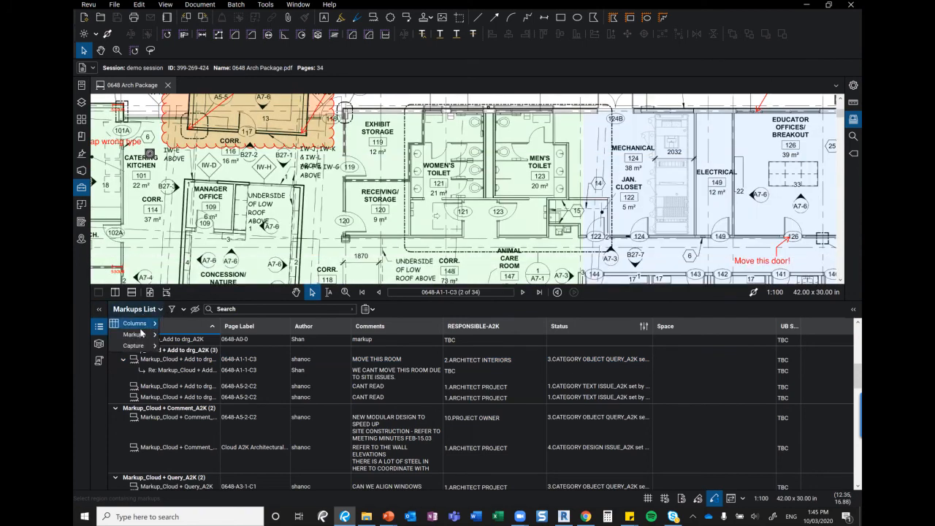
{"action": "mouse_move", "coordinate": [144, 326]}
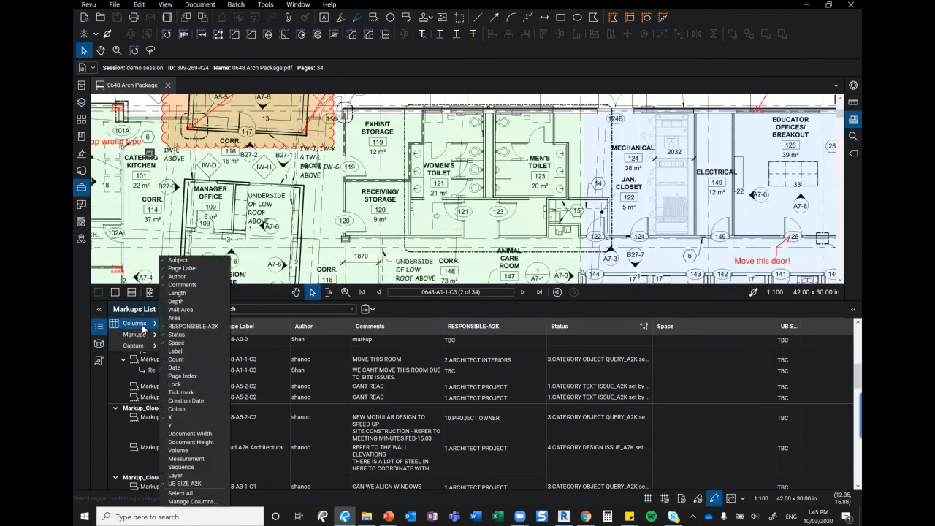
{"action": "left_click", "coordinate": [193, 501]}
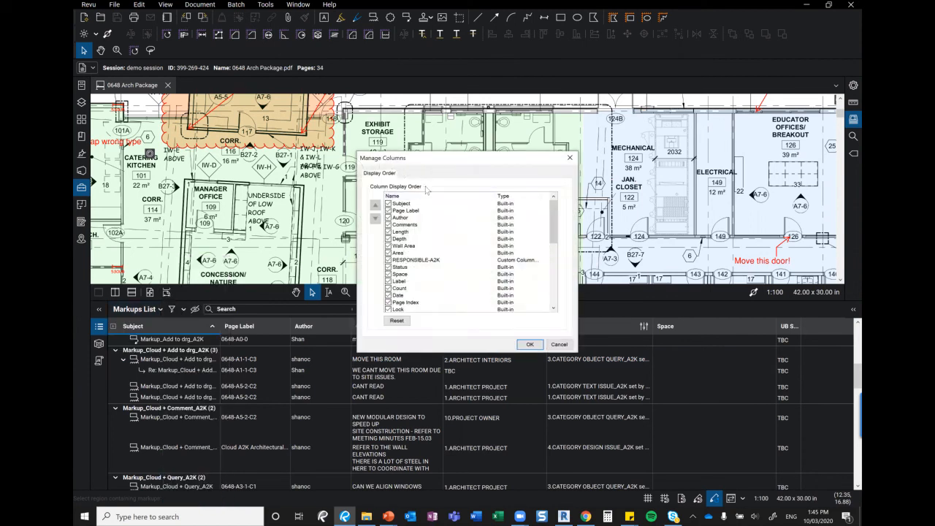
{"action": "left_click", "coordinate": [432, 263]}
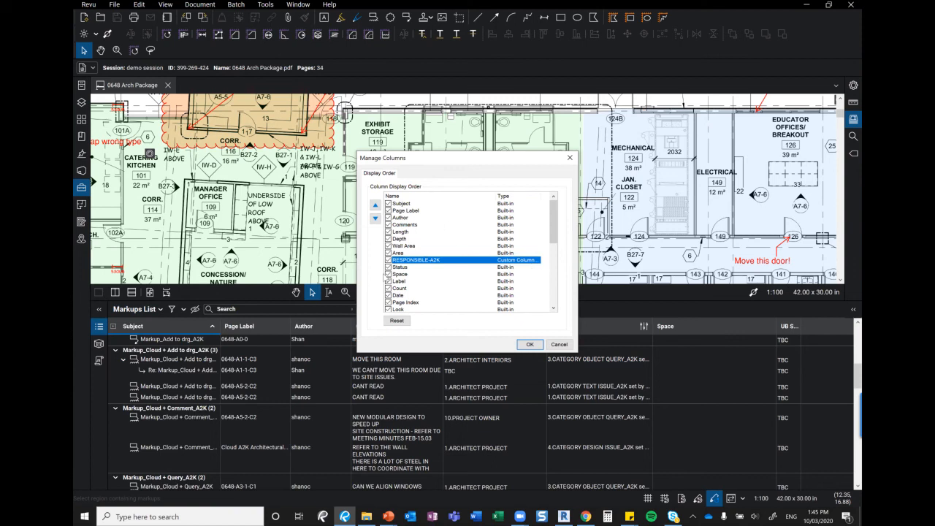
{"action": "left_click", "coordinate": [570, 158]}
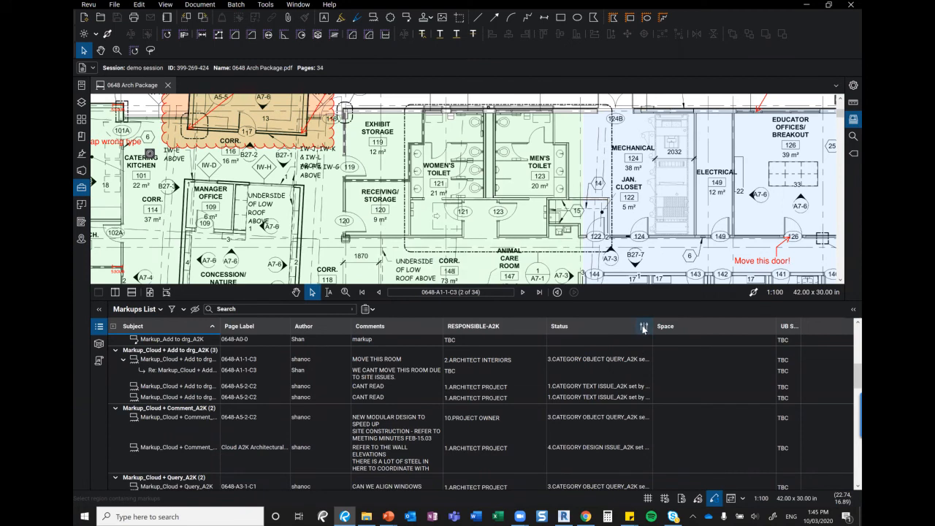
Browse the MOVE THIS ROOM markup's Package Review and Markup Procedure status options, leaving it unchanged
{"action": "left_click", "coordinate": [611, 364]}
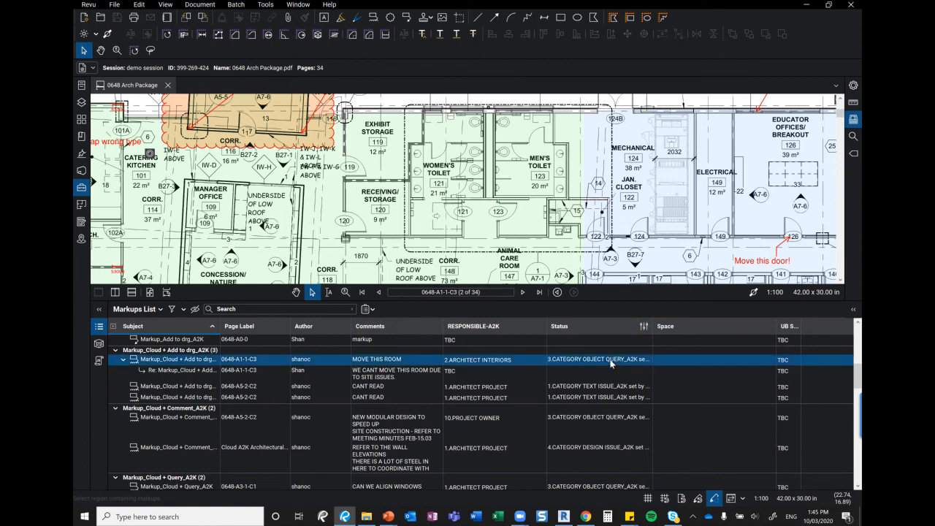
{"action": "left_click", "coordinate": [645, 359]}
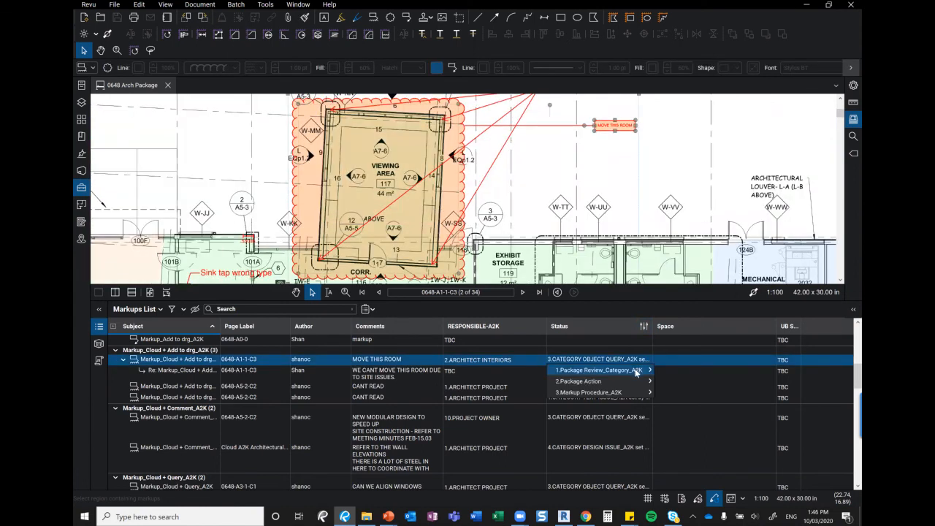
{"action": "mouse_move", "coordinate": [636, 371]}
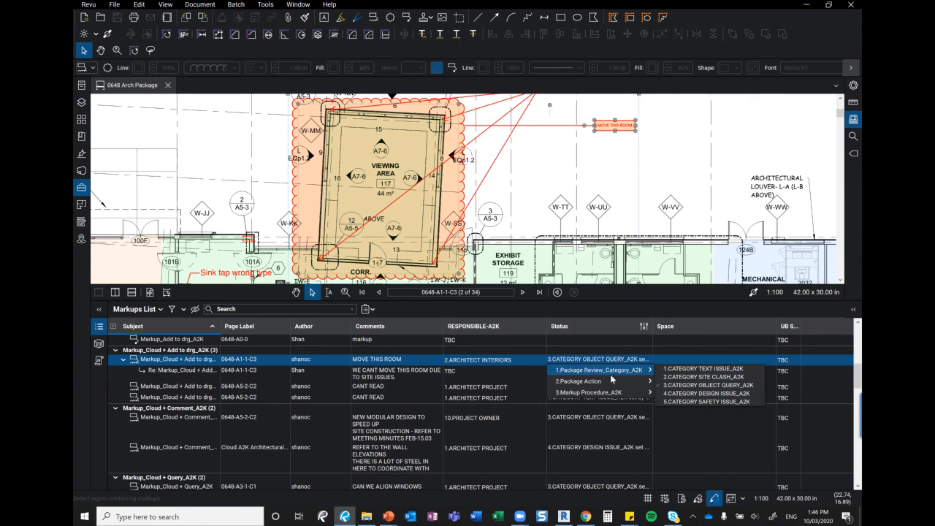
{"action": "mouse_move", "coordinate": [640, 393]}
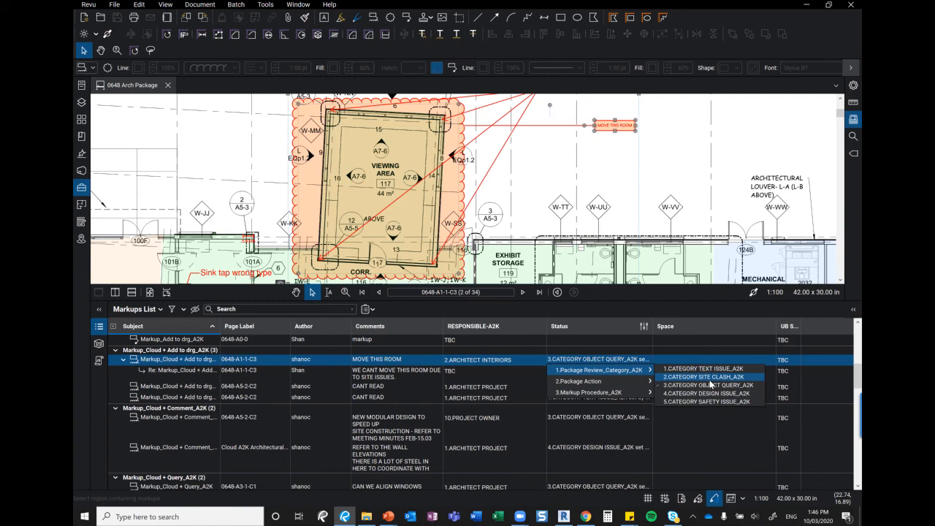
{"action": "left_click", "coordinate": [710, 384]}
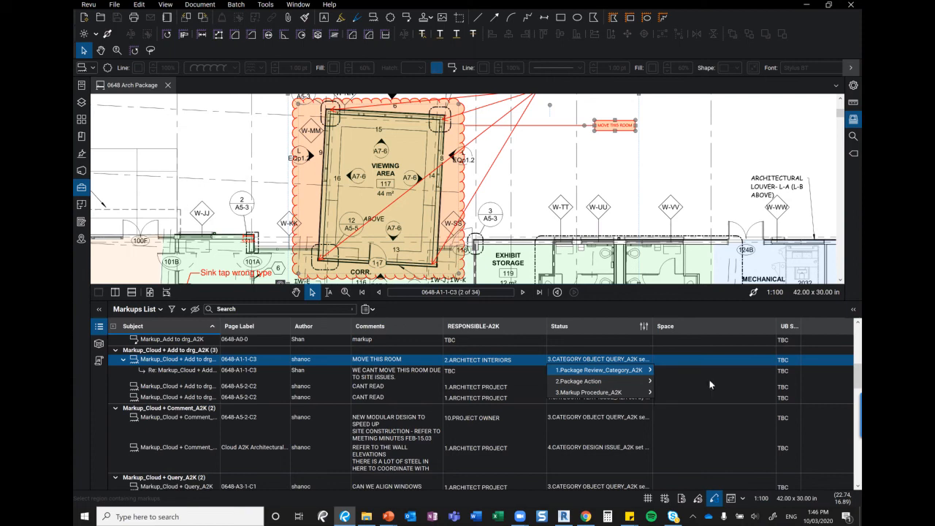
{"action": "left_click", "coordinate": [642, 174]}
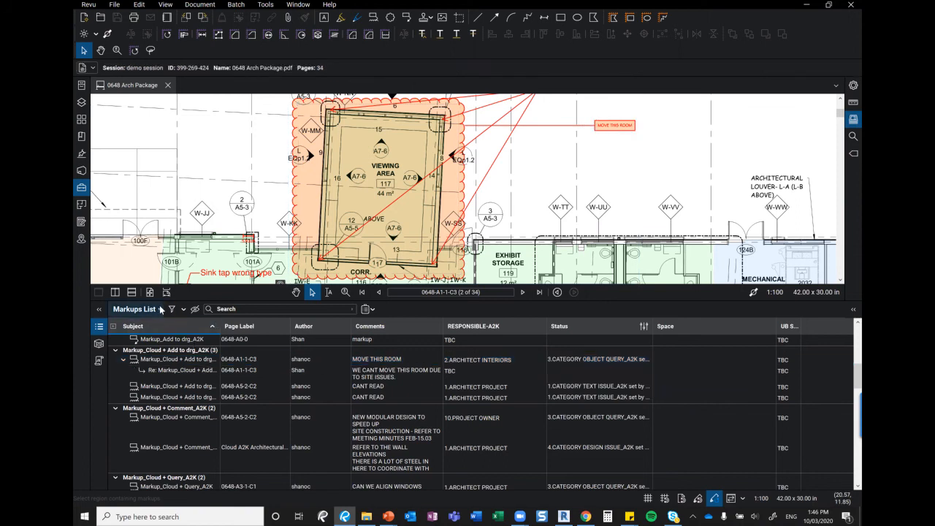
Hide the UB SIZE A2K column in the Markups List
{"action": "left_click", "coordinate": [160, 309]}
{"action": "mouse_move", "coordinate": [144, 326]}
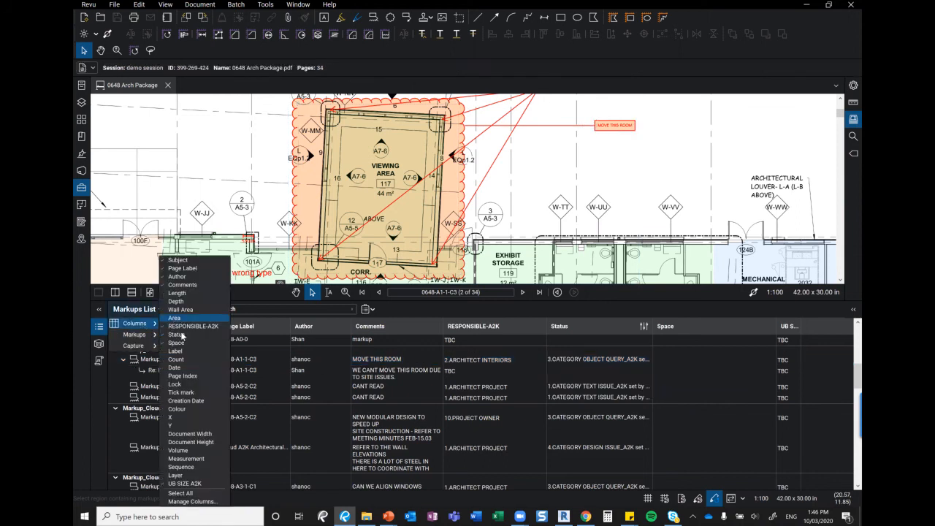
{"action": "left_click", "coordinate": [170, 484]}
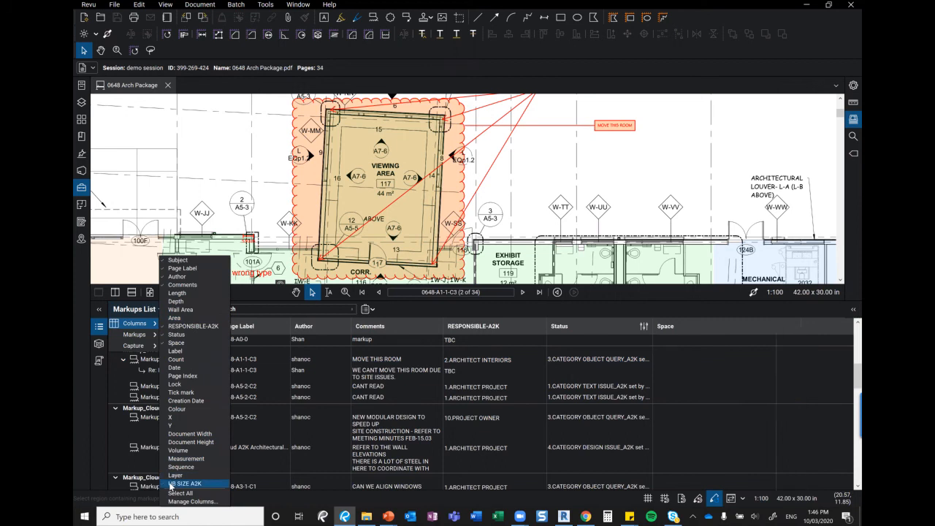
Sort the markups by Space, grouping them into STAGE 2 and STAGE 3
{"action": "left_click", "coordinate": [685, 368]}
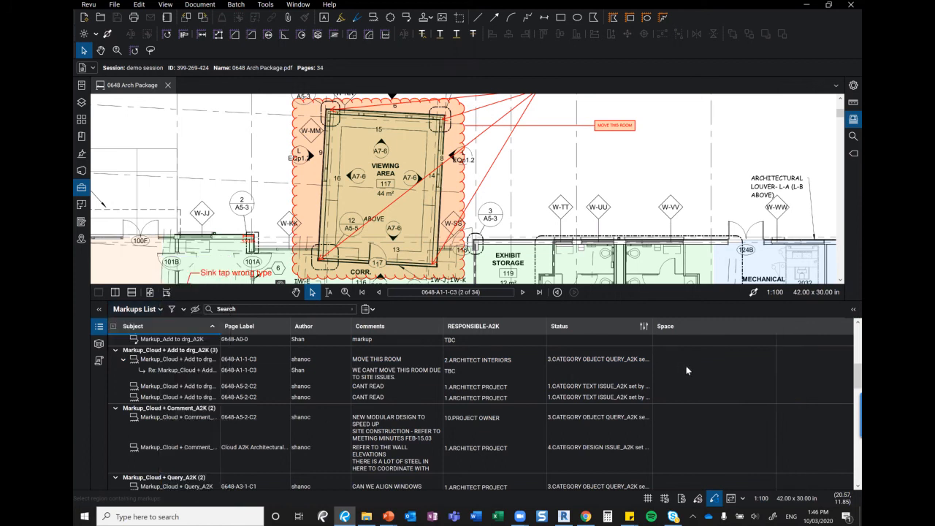
{"action": "left_click", "coordinate": [685, 370]}
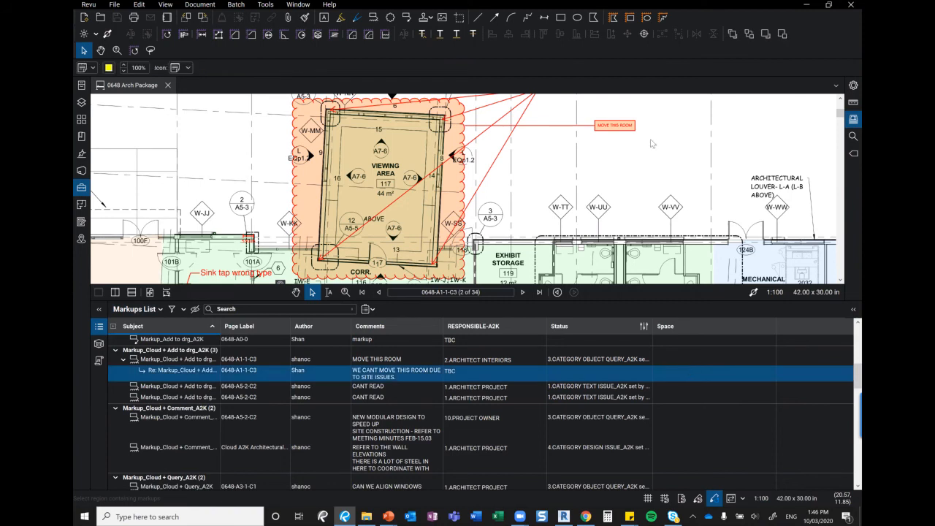
{"action": "left_click", "coordinate": [652, 144]}
{"action": "left_click", "coordinate": [688, 329]}
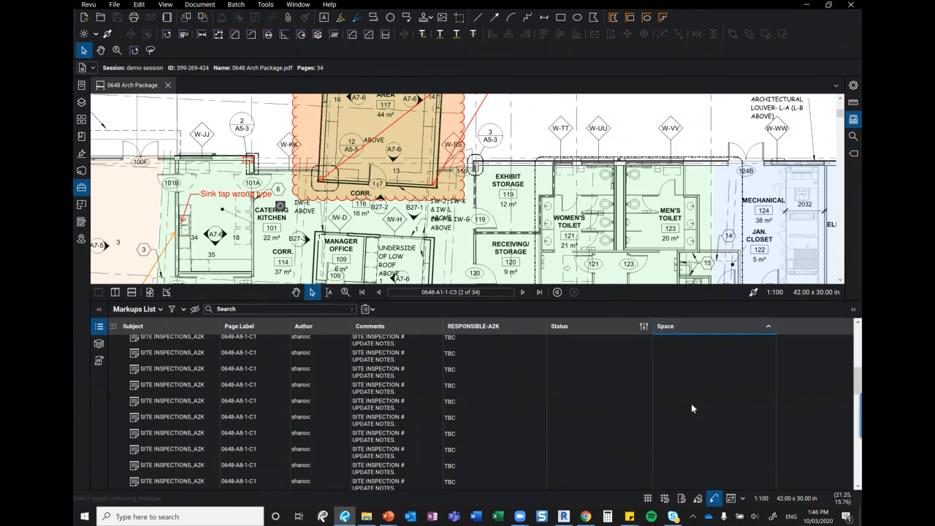
{"action": "scroll", "coordinate": [691, 403], "scroll_direction": "up", "scroll_amount": 5}
{"action": "scroll", "coordinate": [691, 403], "scroll_direction": "down", "scroll_amount": 5}
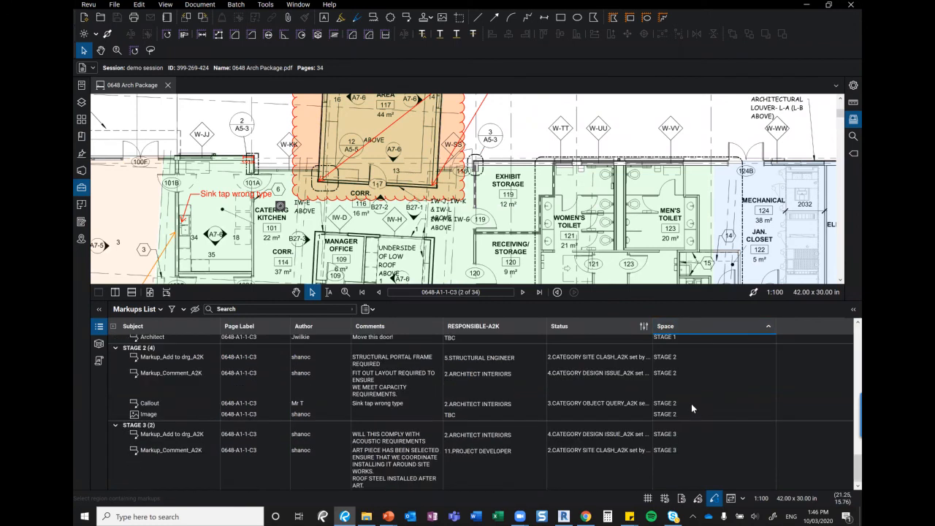
View the STAGE 1 and STAGE 2 spaces with the Markups List hidden and page fitted
{"action": "left_click", "coordinate": [81, 205]}
{"action": "left_click", "coordinate": [125, 108]}
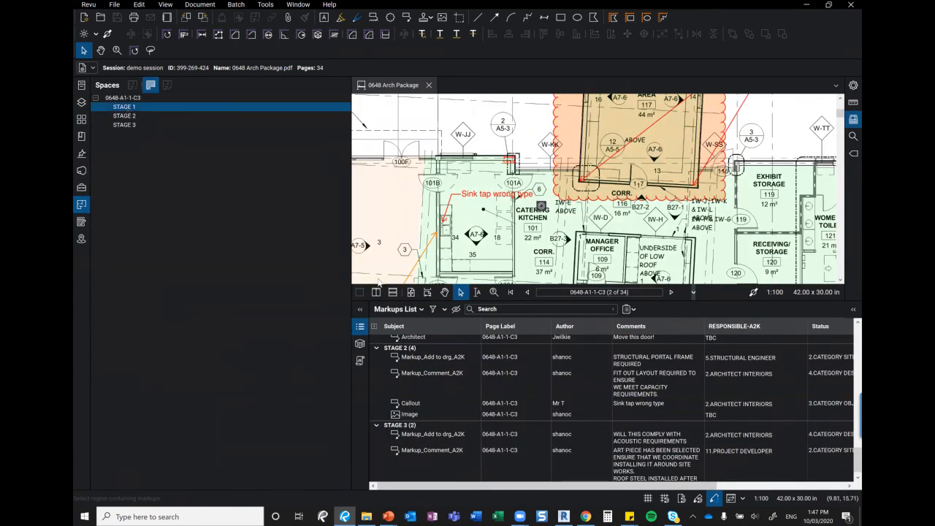
{"action": "left_click", "coordinate": [361, 327]}
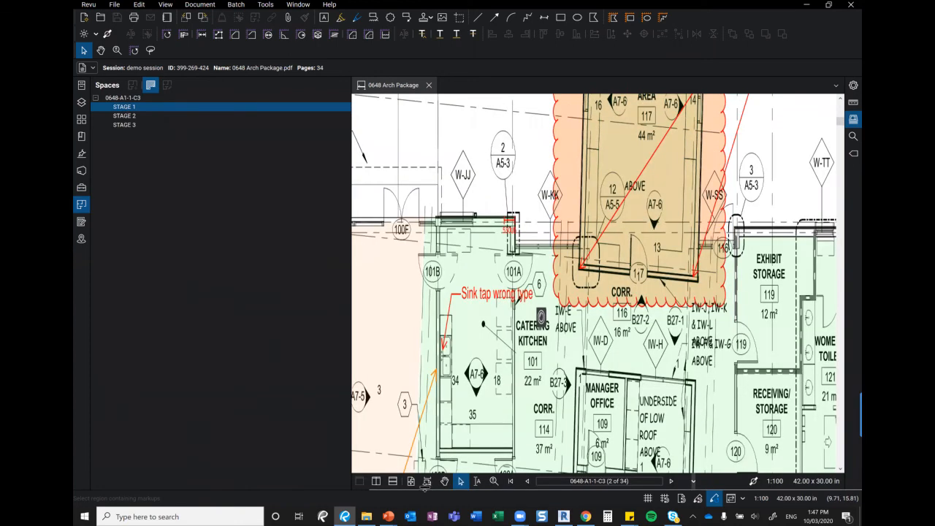
{"action": "left_click", "coordinate": [410, 481]}
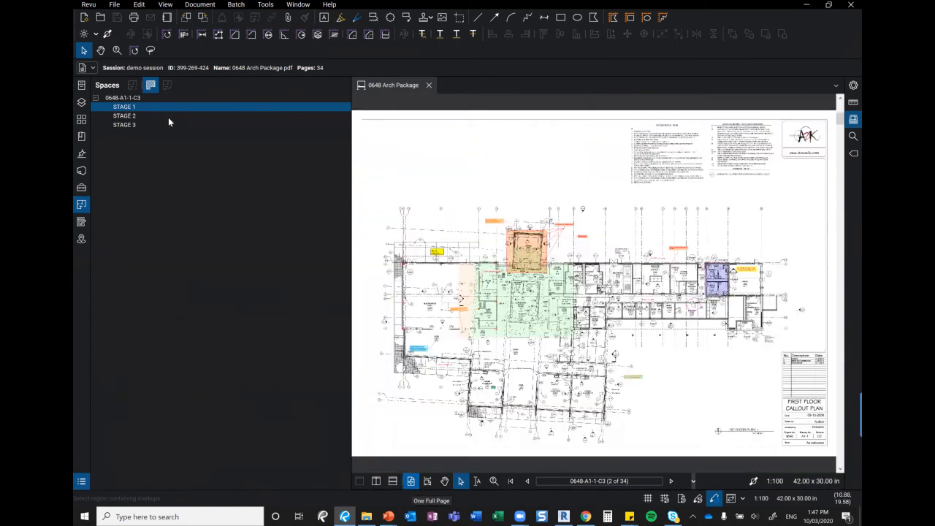
{"action": "left_click", "coordinate": [124, 115]}
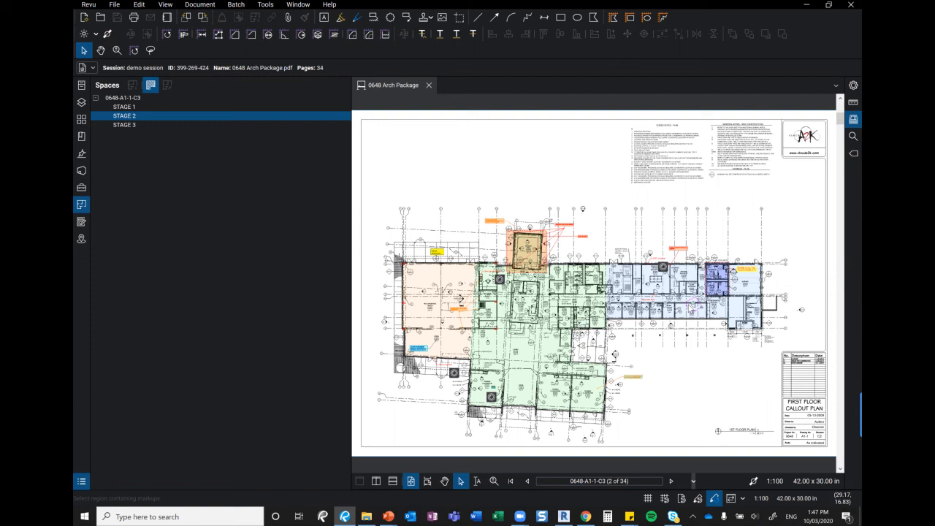
{"action": "left_click", "coordinate": [129, 106]}
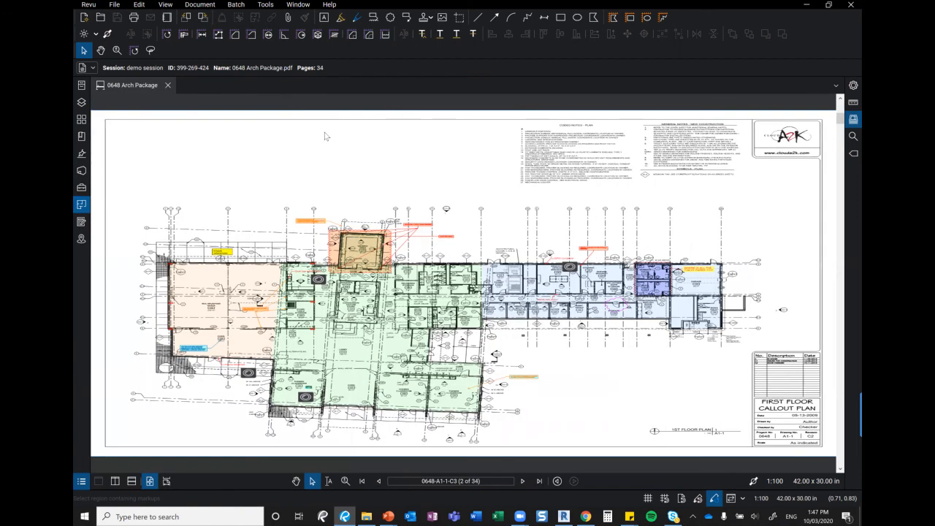
{"action": "scroll", "coordinate": [554, 206], "scroll_direction": "down", "scroll_amount": 2}
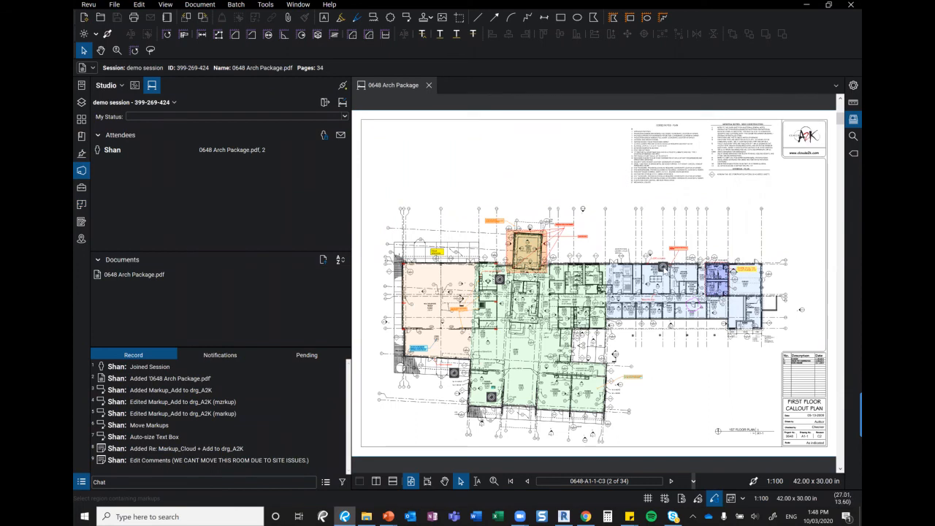
{"action": "left_click", "coordinate": [663, 267]}
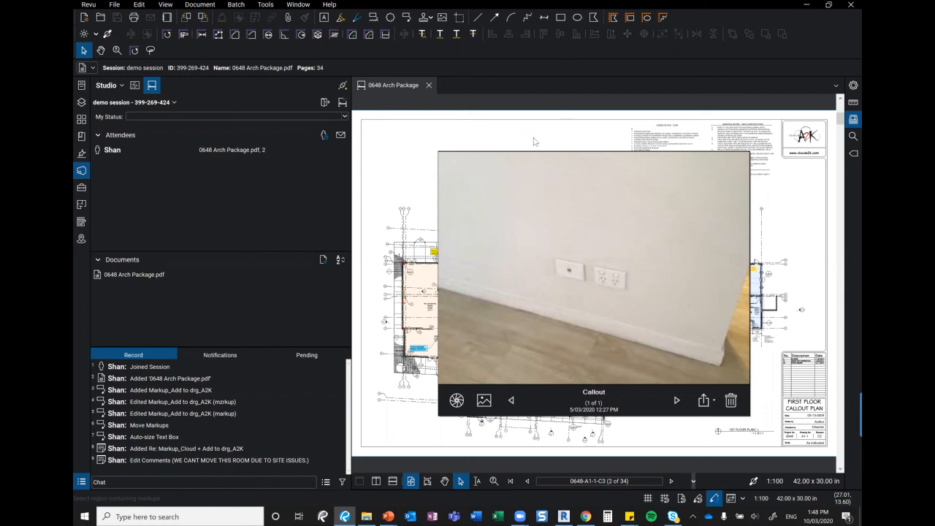
{"action": "left_click", "coordinate": [498, 277]}
{"action": "left_click", "coordinate": [498, 277]}
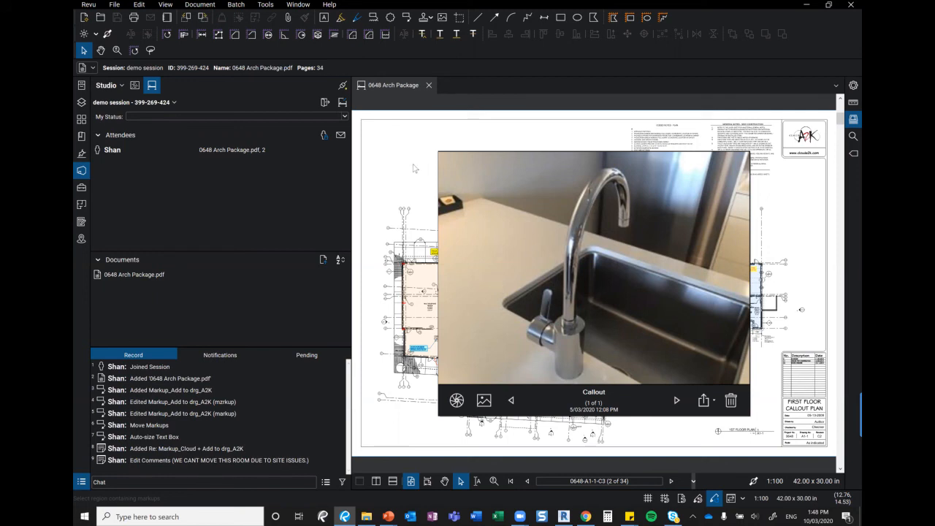
Close the sink photo, then play the callout's captured video through to the end
{"action": "left_click", "coordinate": [413, 401]}
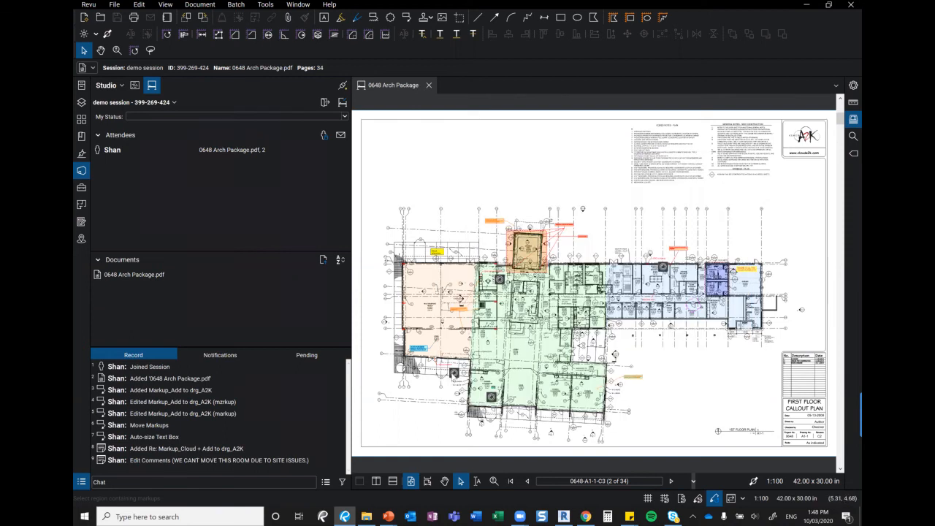
{"action": "left_click", "coordinate": [452, 374]}
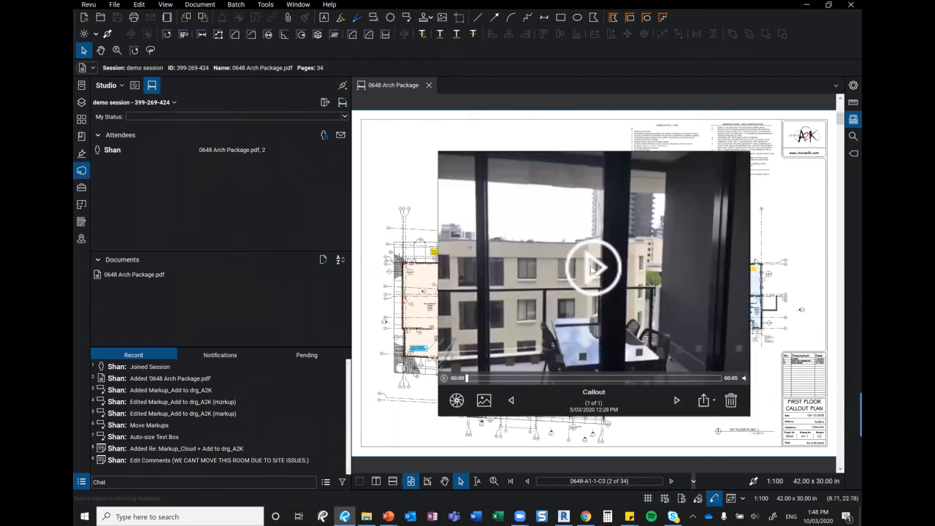
{"action": "left_click", "coordinate": [591, 269]}
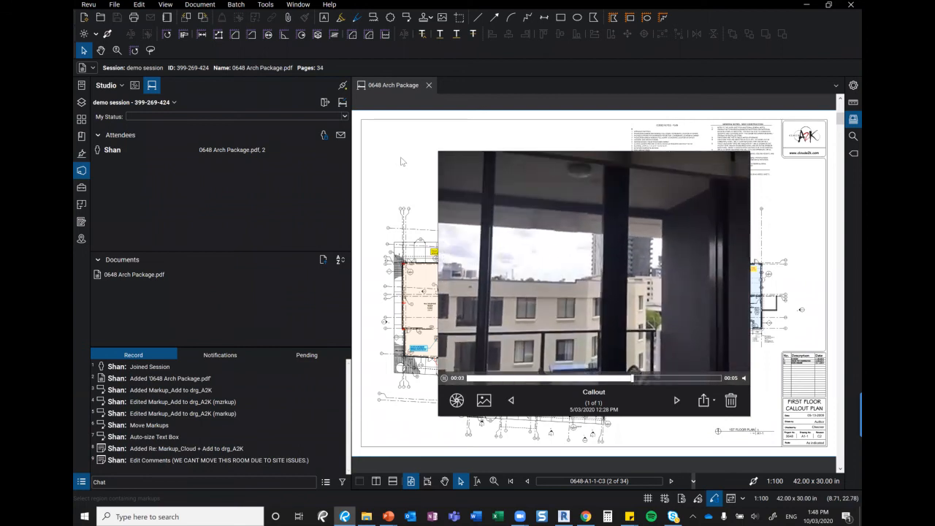
{"action": "key", "text": "Escape"}
Pan around the 360 photo of the ductwork interior, then close it
{"action": "left_click", "coordinate": [492, 398]}
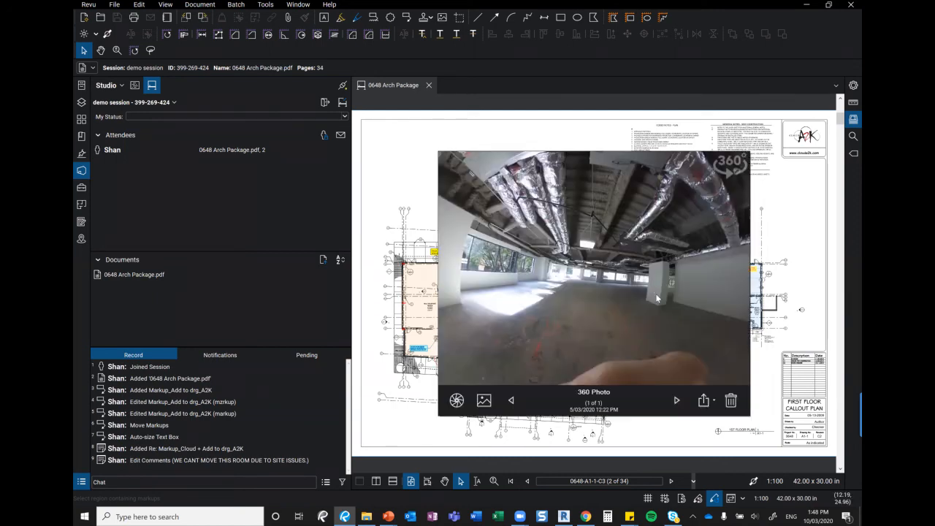
{"action": "left_click_drag", "start_coordinate": [512, 224], "coordinate": [592, 241]}
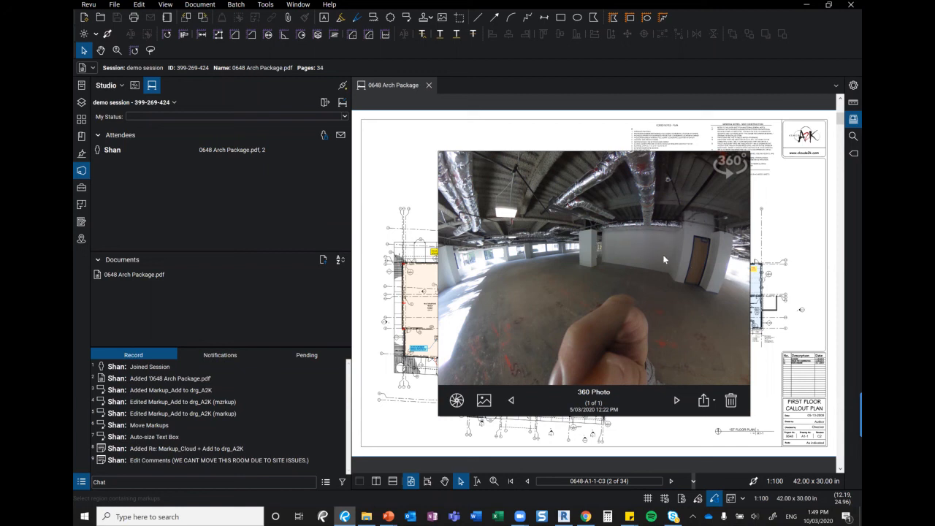
{"action": "left_click_drag", "start_coordinate": [631, 254], "coordinate": [552, 252]}
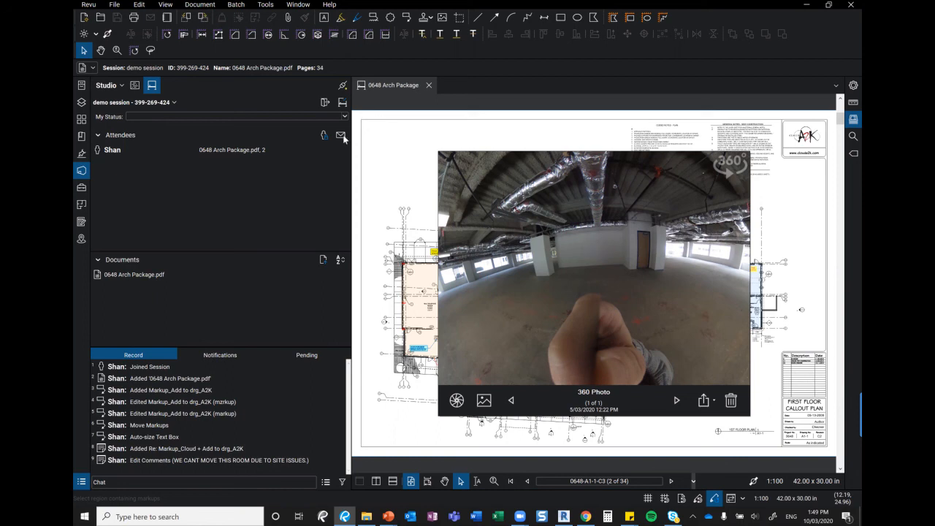
{"action": "left_click", "coordinate": [419, 169]}
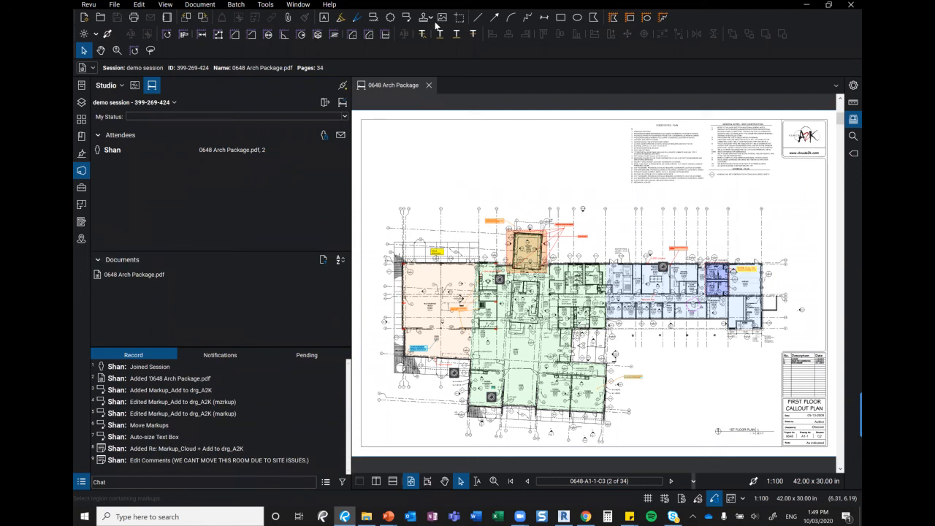
Rejoin the demo session, then advance the PowerPoint slide show to the Cloud A2K provider slide
{"action": "left_click", "coordinate": [324, 103]}
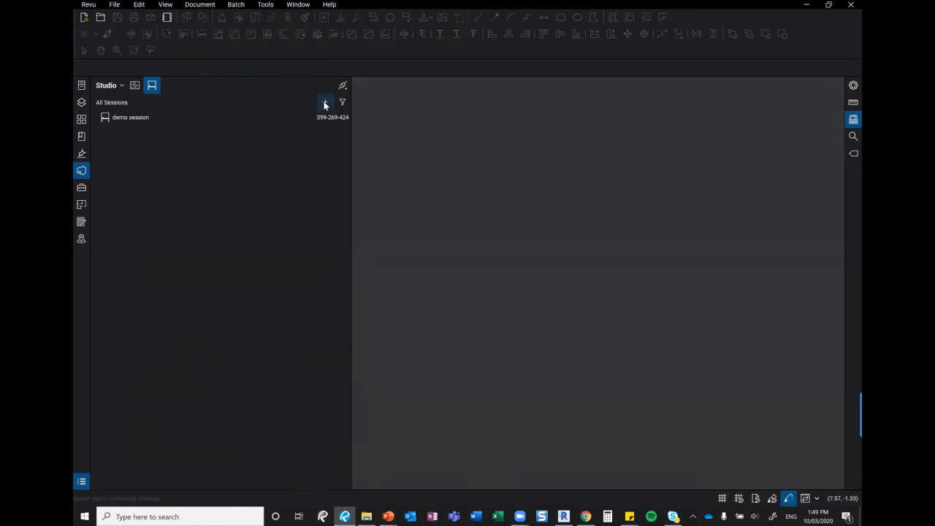
{"action": "double_click", "coordinate": [127, 117]}
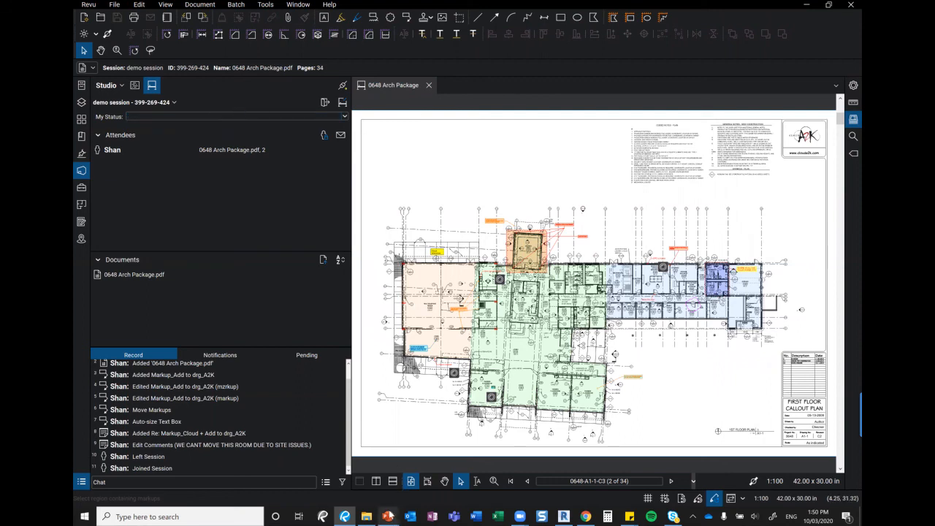
{"action": "mouse_move", "coordinate": [387, 515]}
{"action": "left_click", "coordinate": [442, 469]}
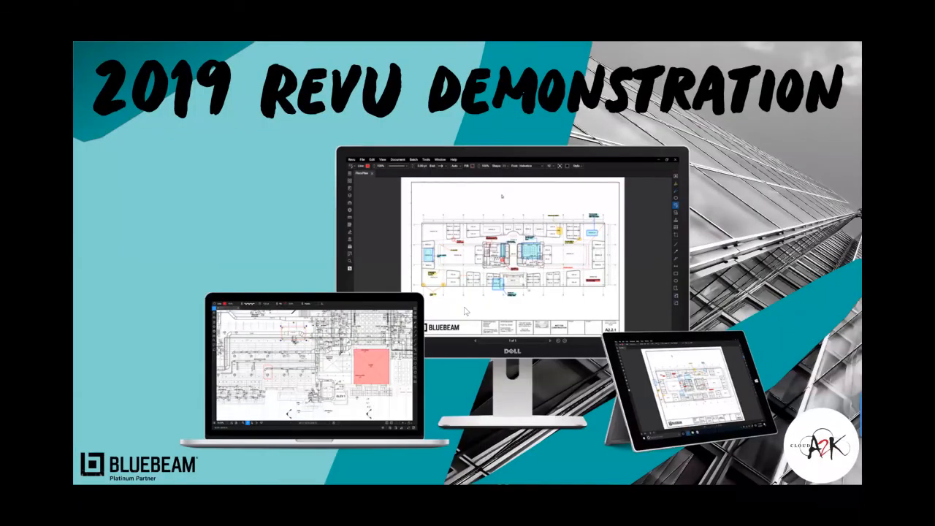
{"action": "left_click", "coordinate": [557, 274]}
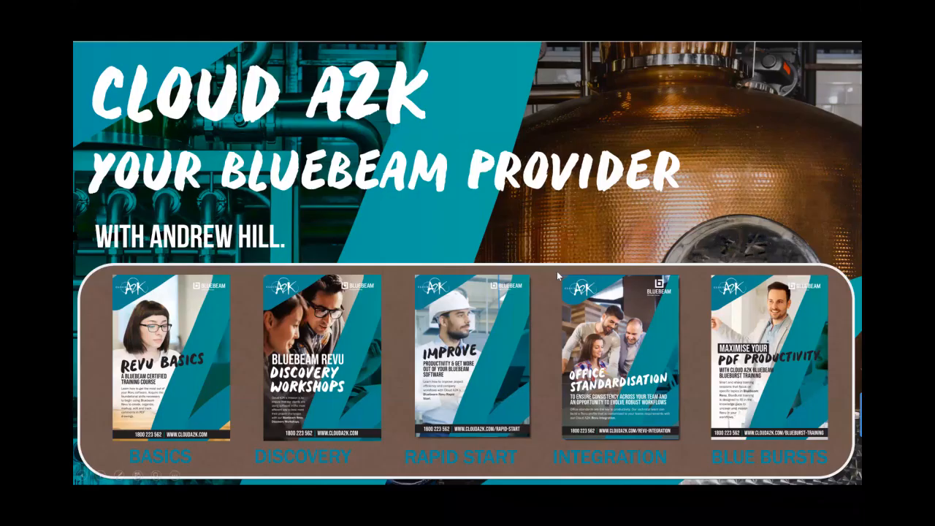